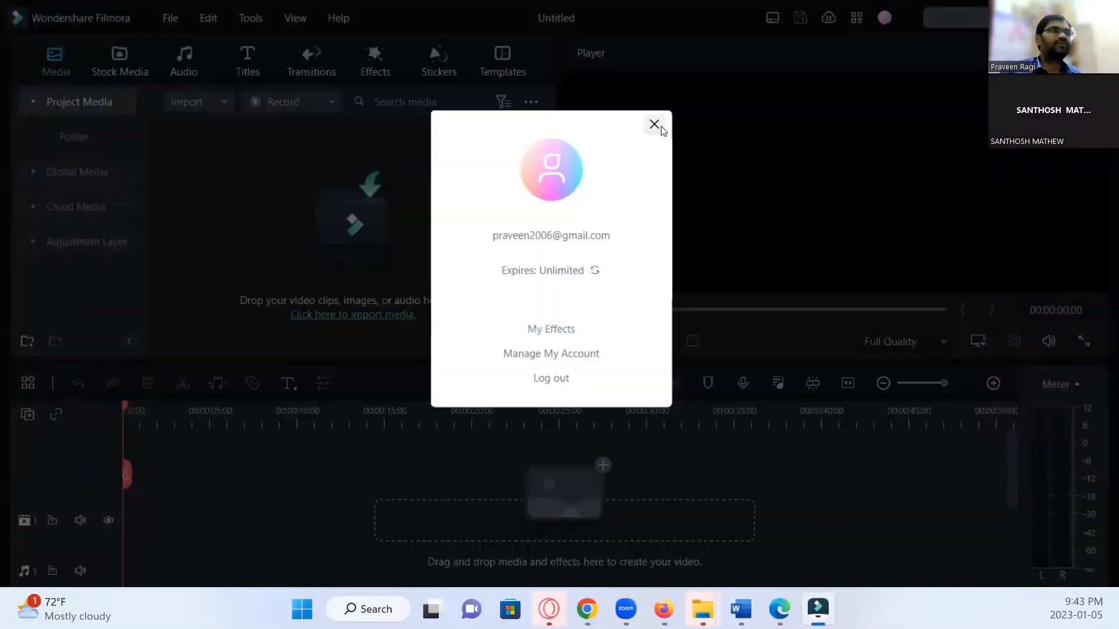
Close the account information window and leave the empty project's media library ready.
click(655, 126)
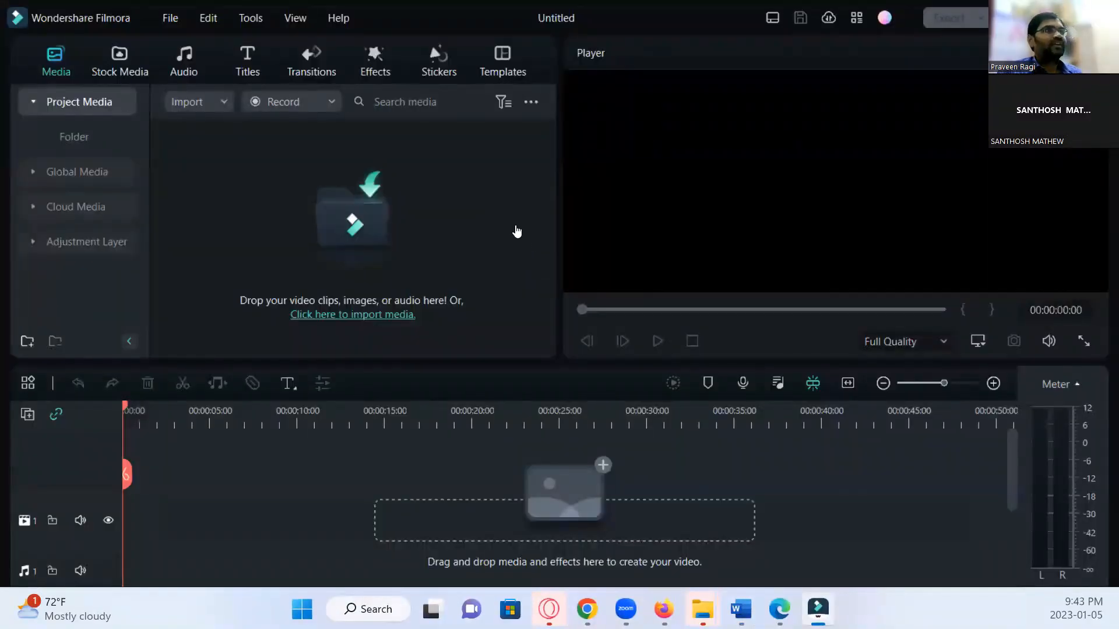
click(442, 227)
key(Escape)
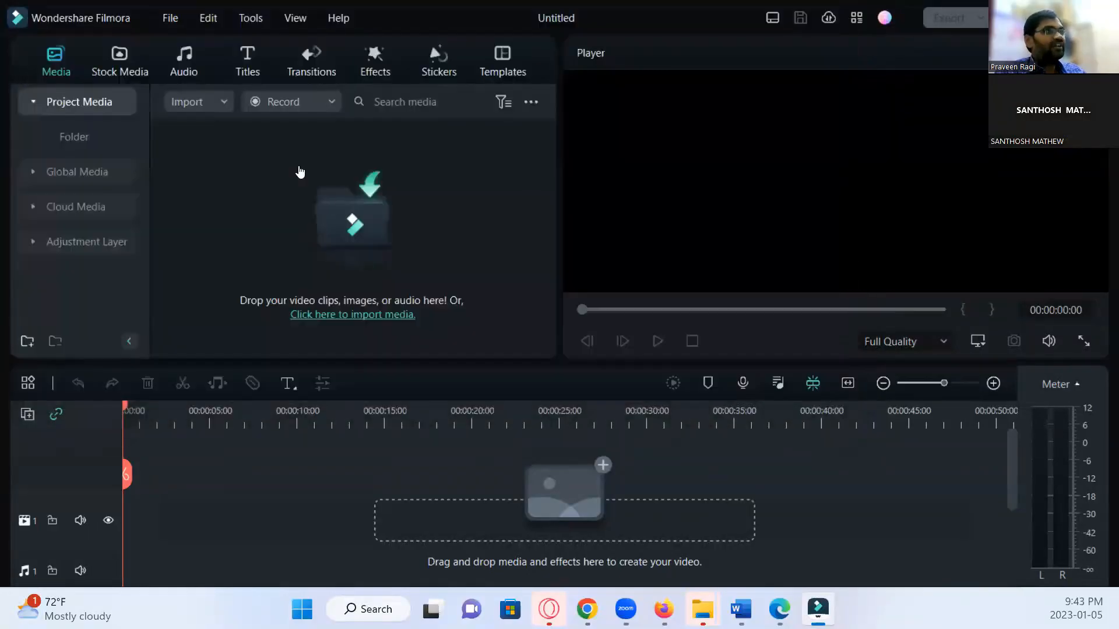
Add the 1620x1080 Pexels night lake stock video at the timeline start, keeping project settings of 1920 x 1080 25fps.
click(121, 69)
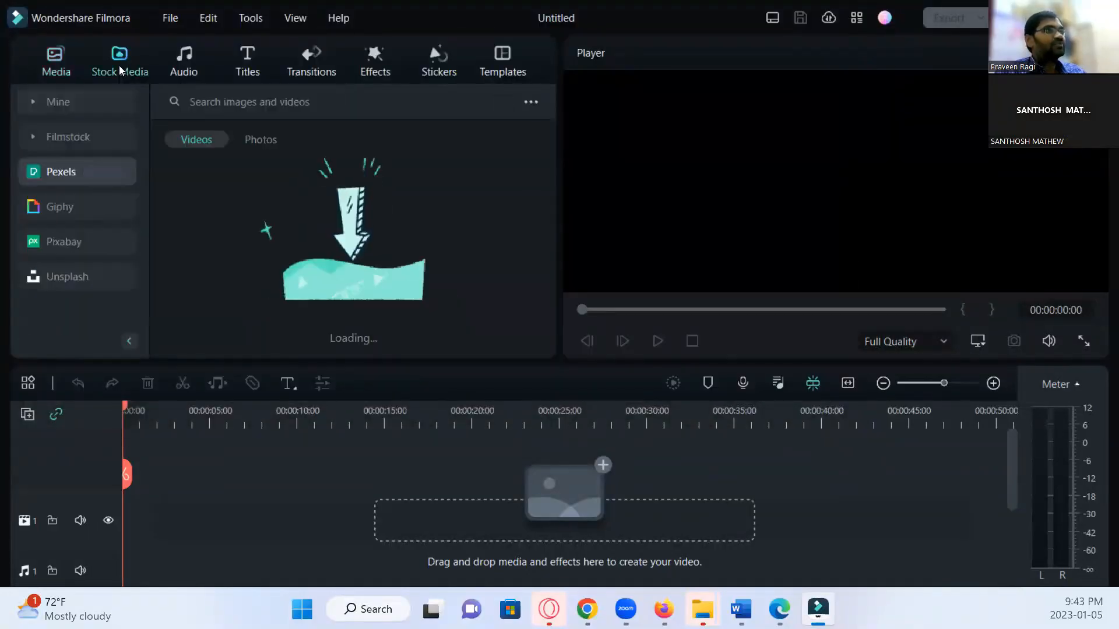
click(398, 208)
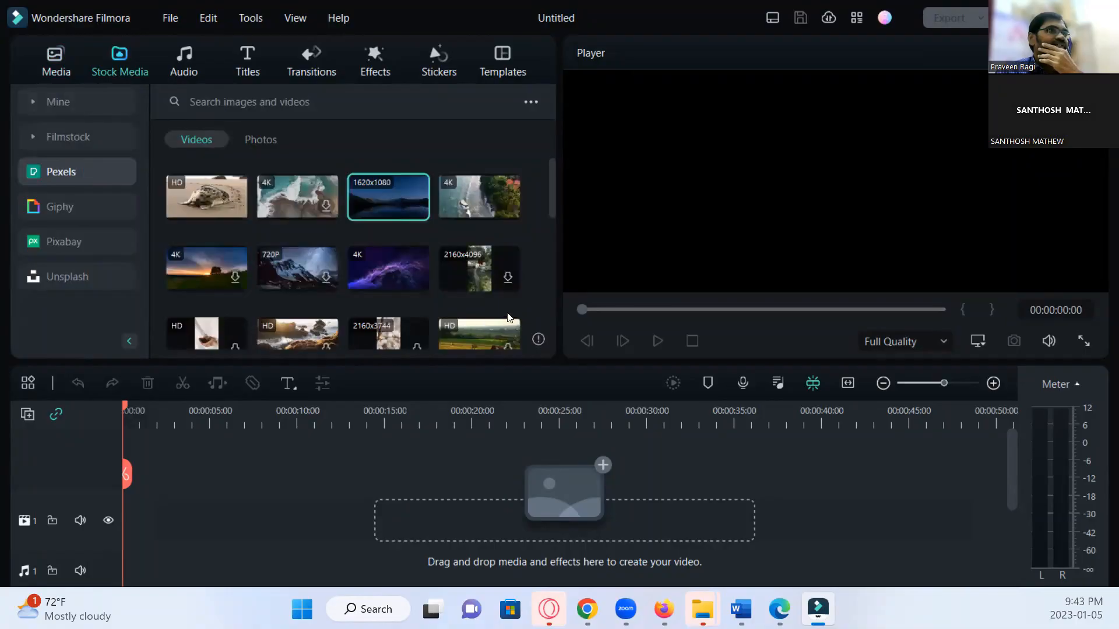
drag(392, 207, 121, 543)
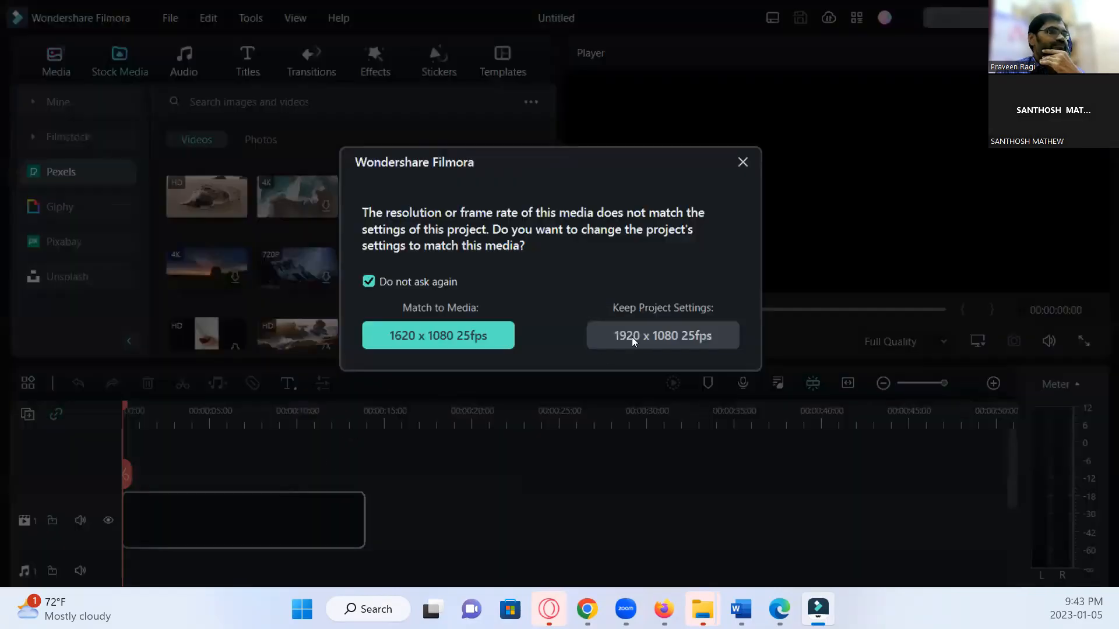
click(650, 331)
click(217, 419)
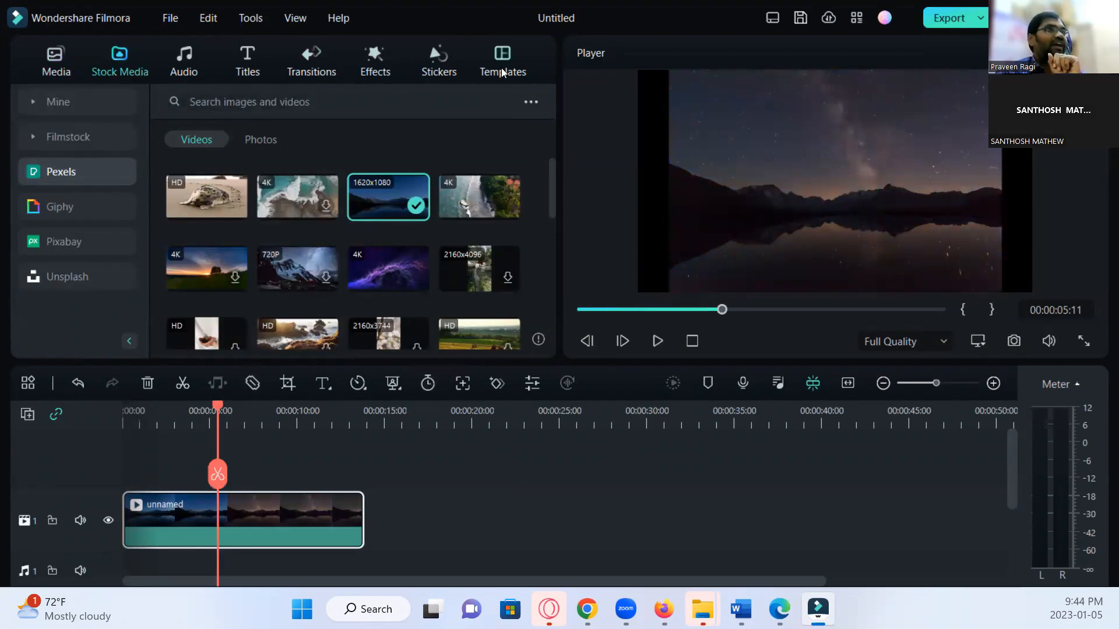
click(46, 61)
click(444, 222)
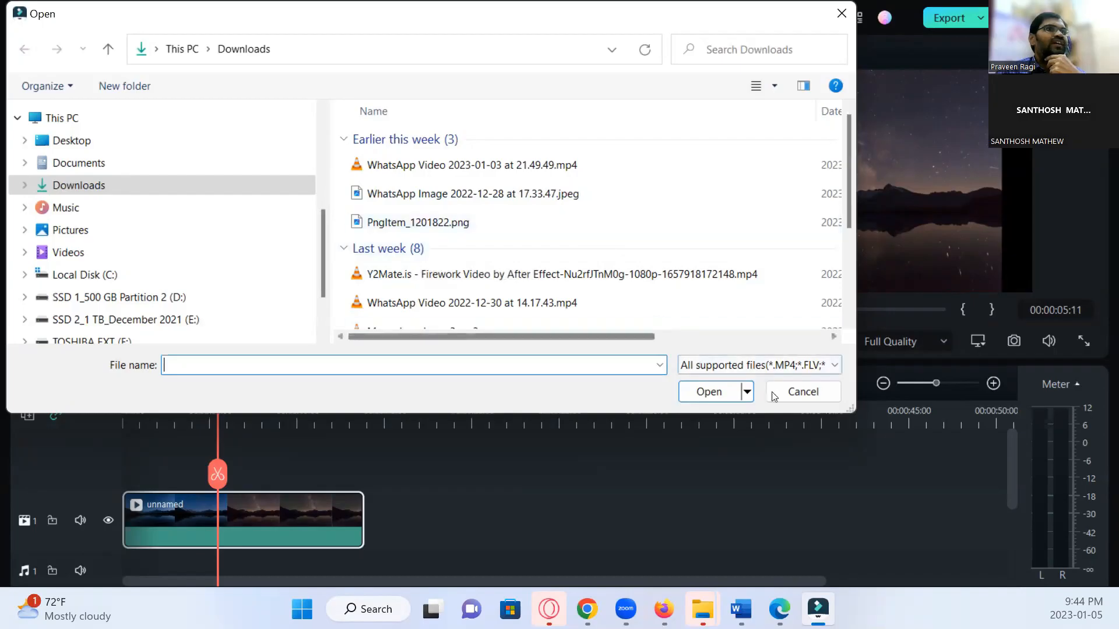
click(802, 392)
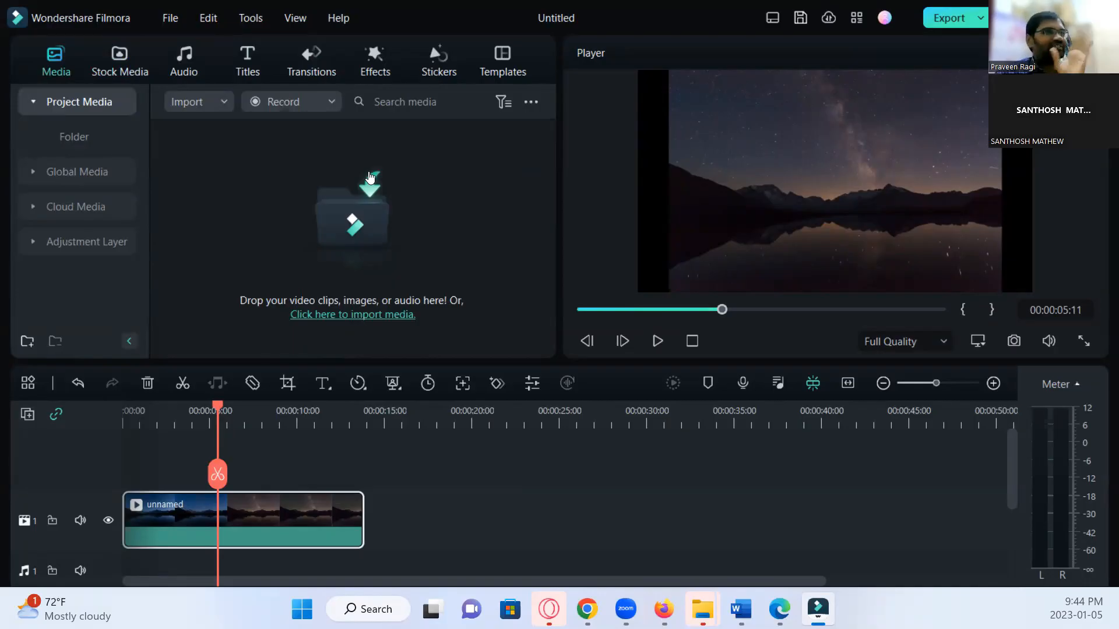
click(369, 177)
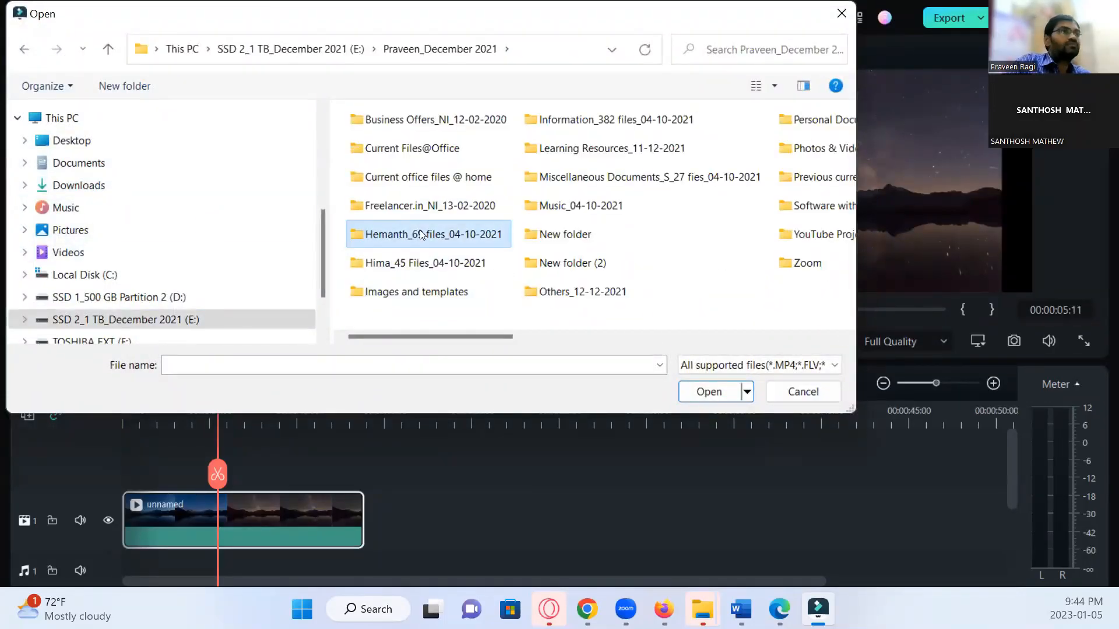
key(o)
key(Up)
key(Down)
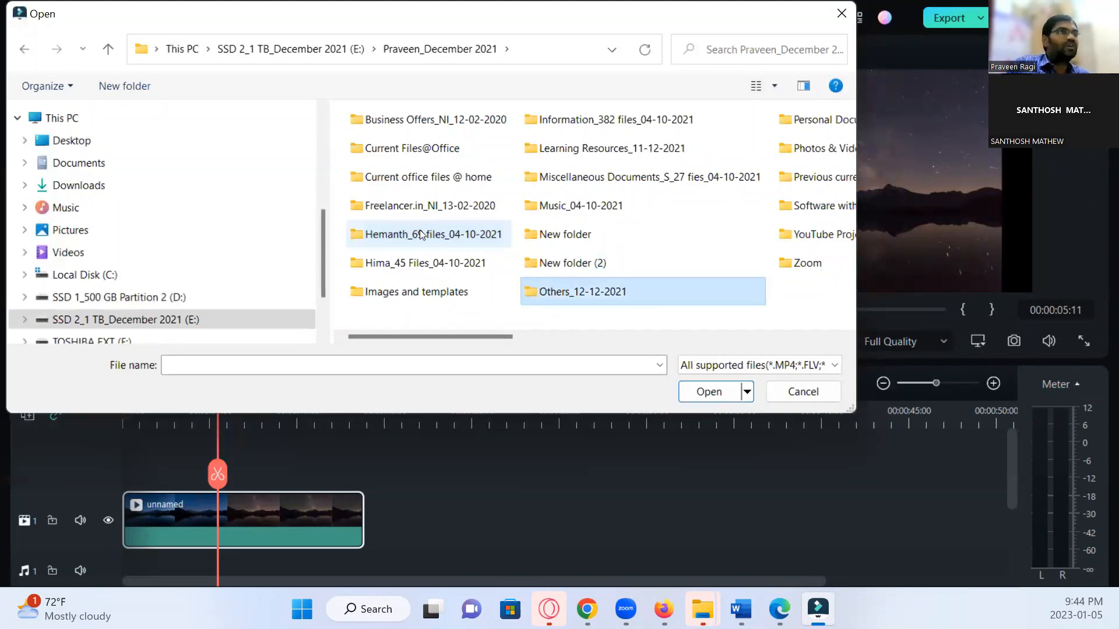
key(Escape)
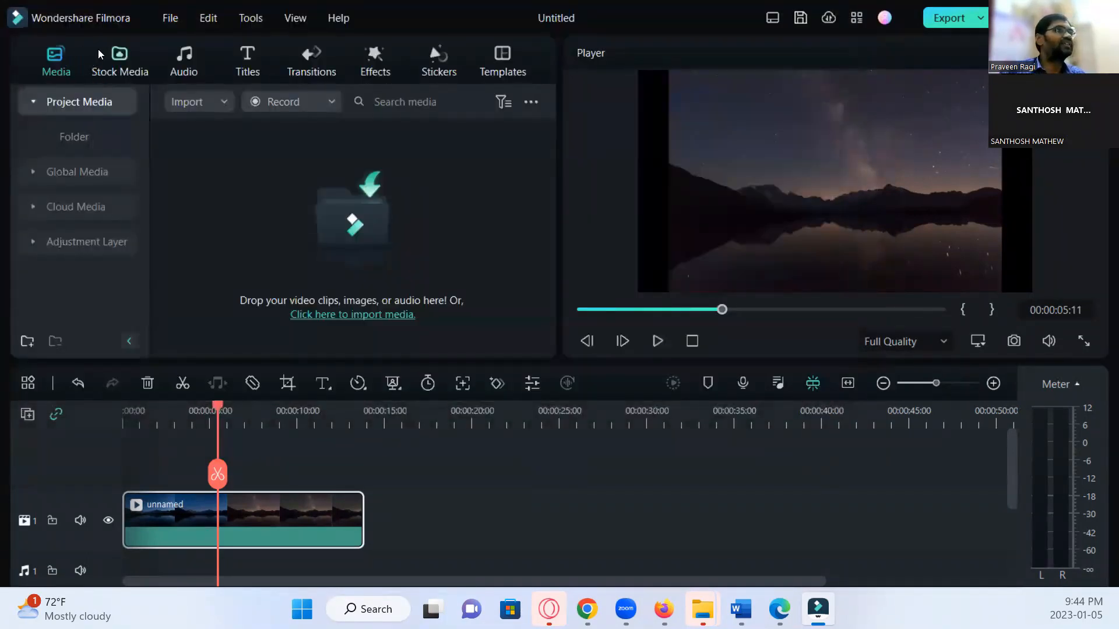
Search the Pexels stock videos for "cute dog".
click(99, 55)
click(276, 102)
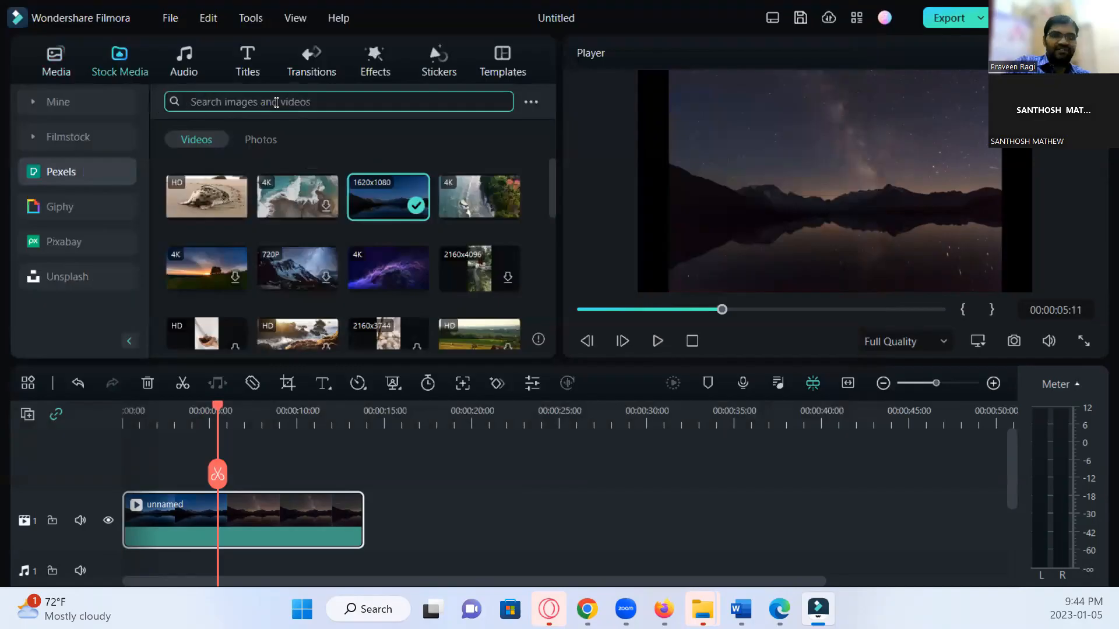
text(cute dog)
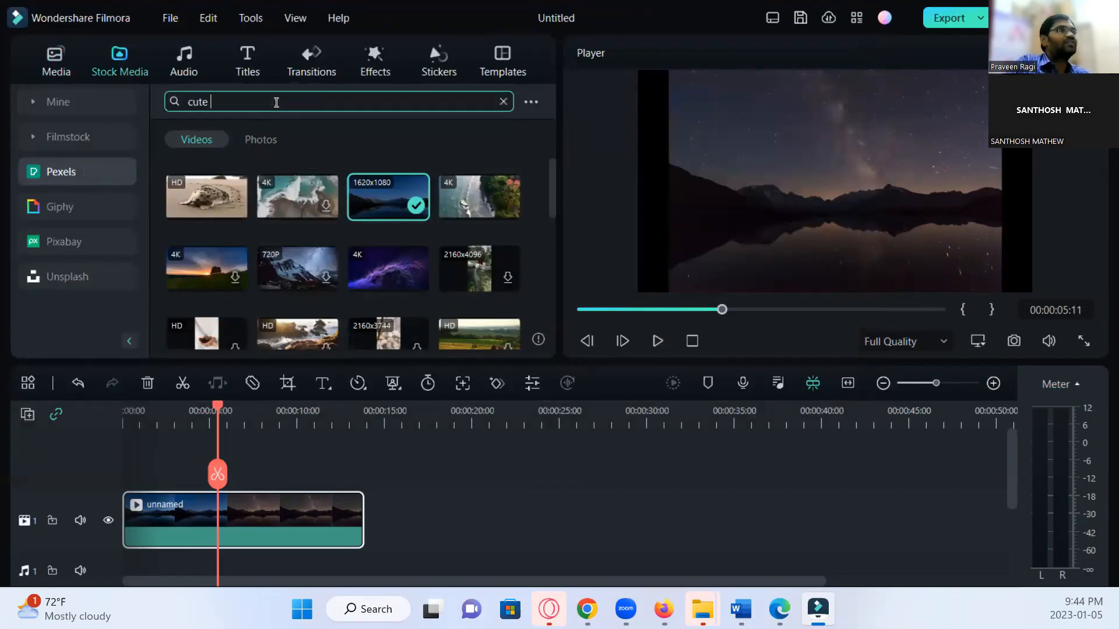
key(Return)
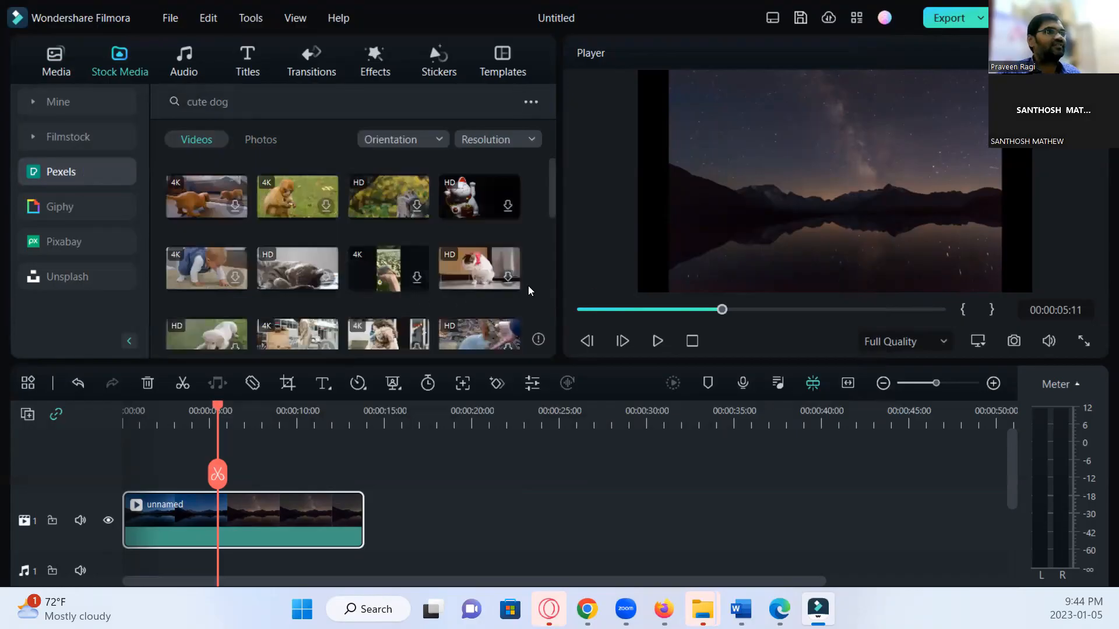
click(294, 107)
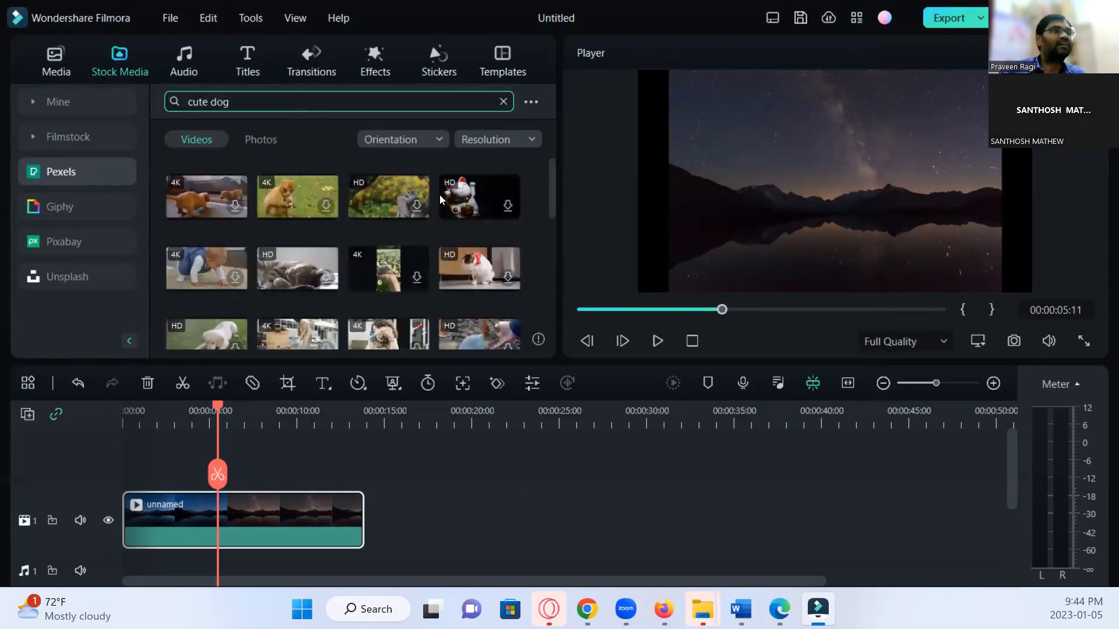
Preview the lucky cat figurine stock video and place it on a track above the lake clip at the timeline start.
click(478, 197)
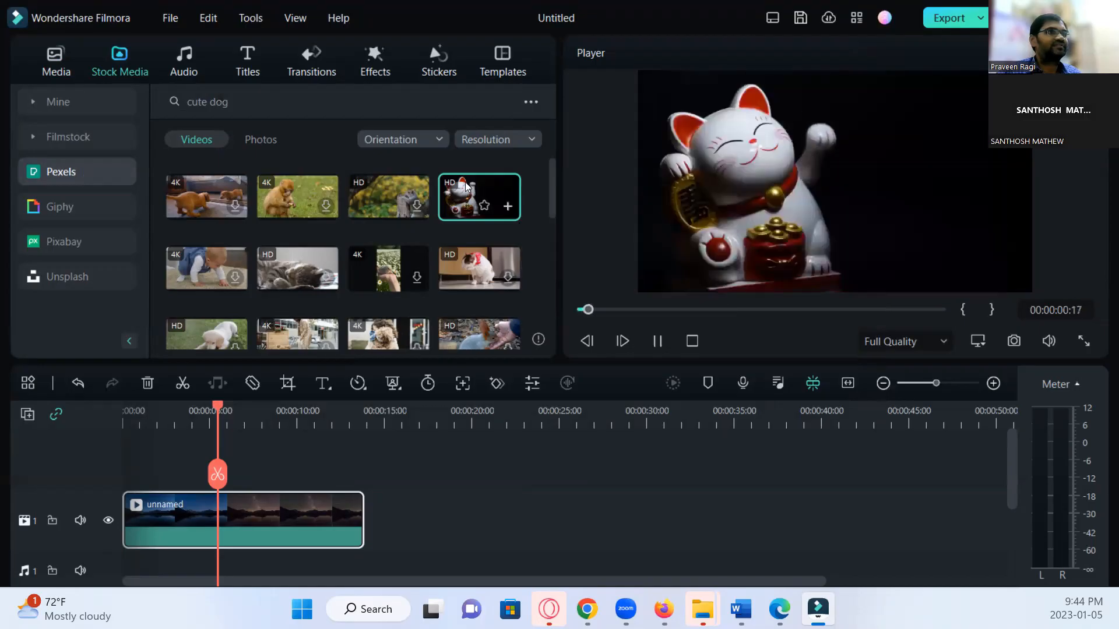
drag(517, 218, 88, 483)
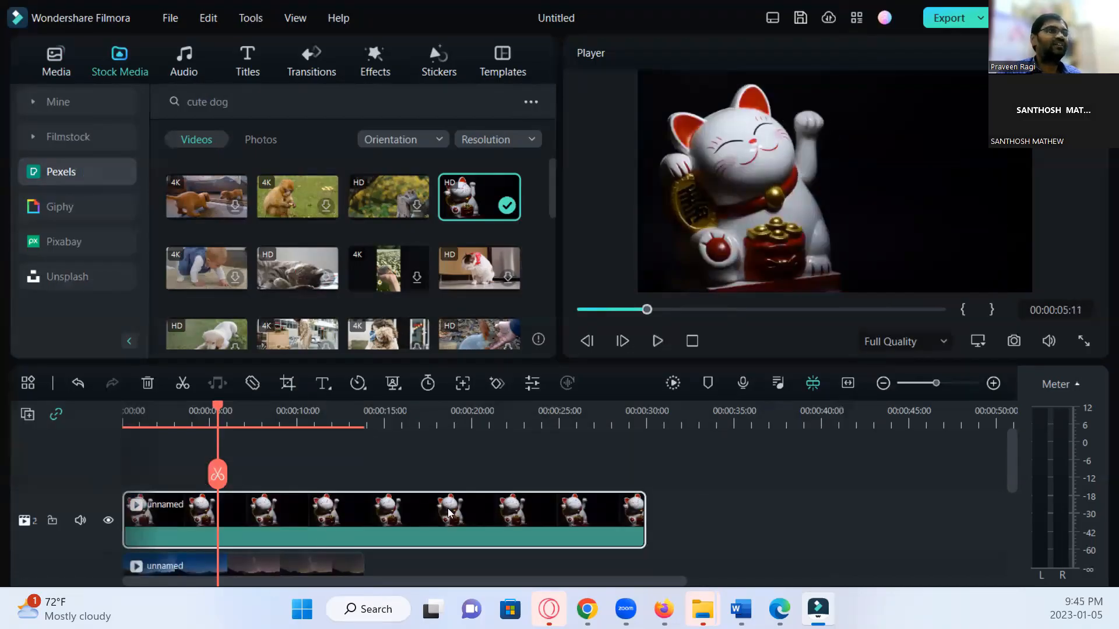
scroll(350, 495, down, 1)
click(390, 419)
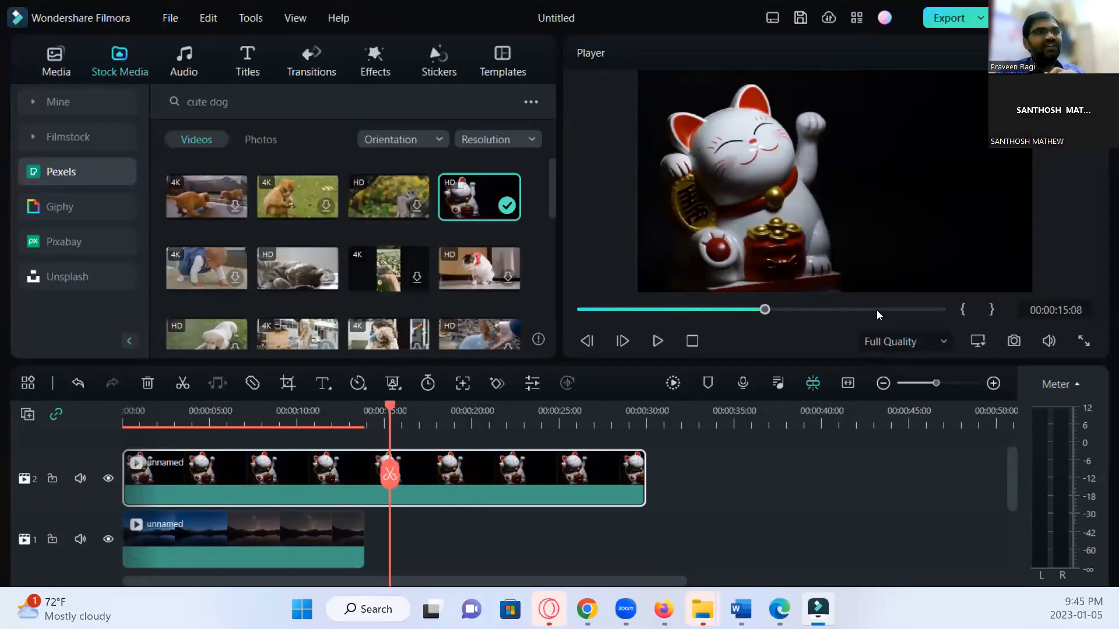
Try to reposition the lucky cat clip in the preview and undo the move.
click(824, 217)
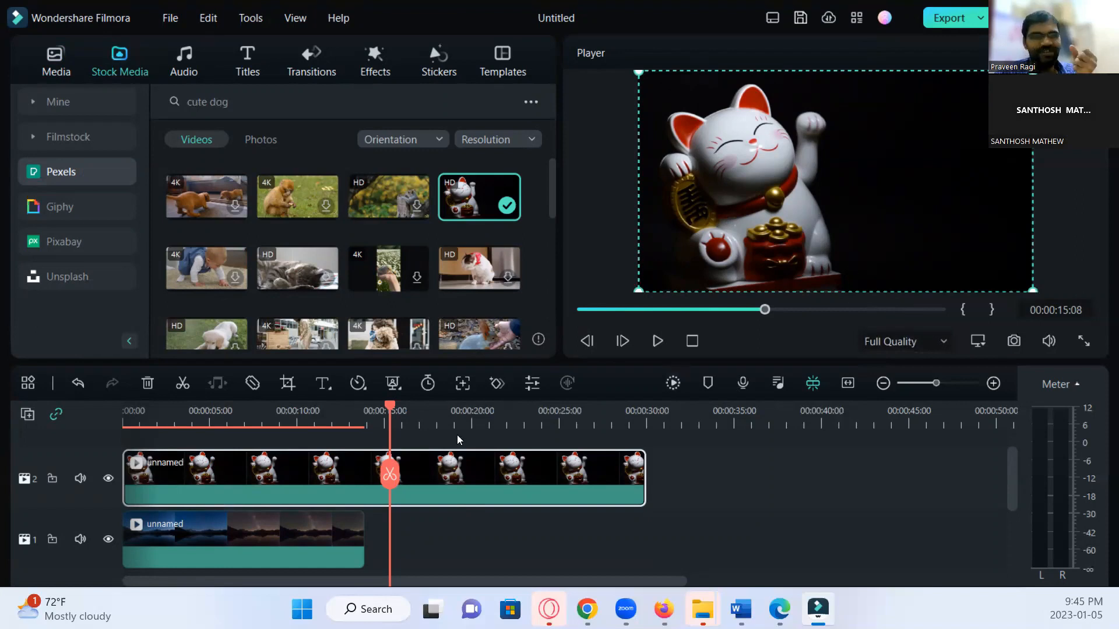
drag(831, 162, 810, 201)
key(ctrl+z)
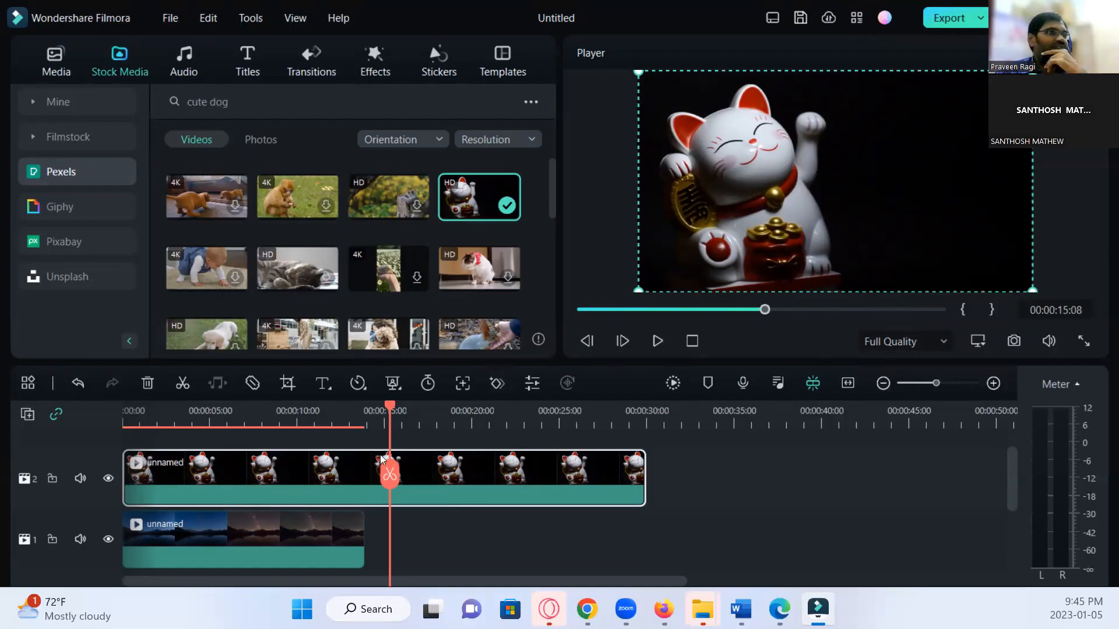
Add a Scale keyframe at 00:00:00:00 in the lucky cat clip's basic transform properties, keeping 100%.
drag(389, 409, 80, 422)
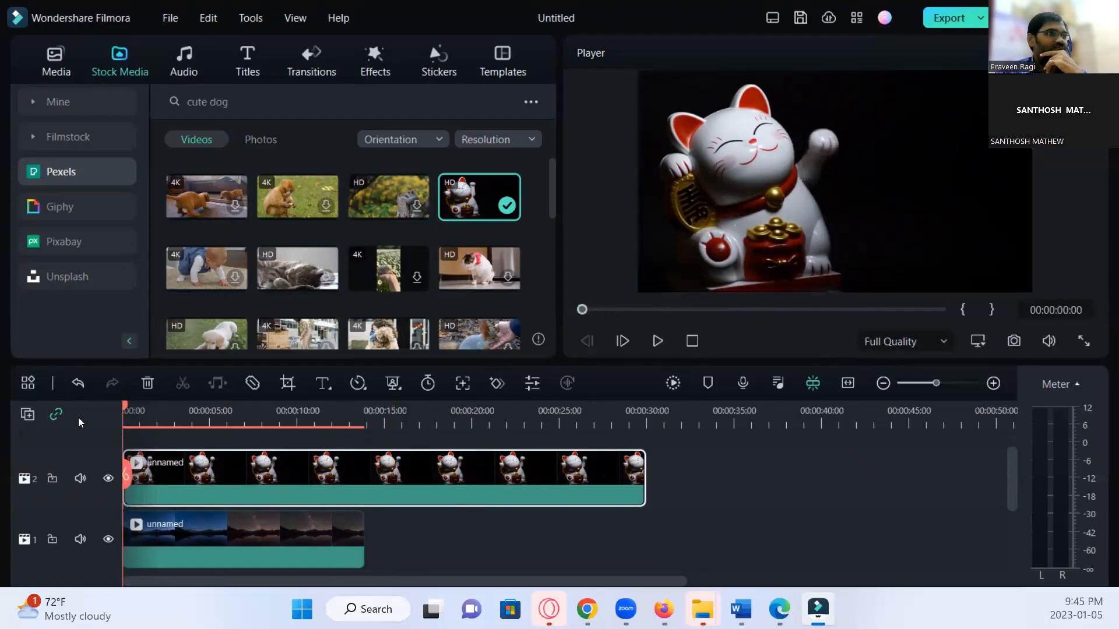
double_click(259, 475)
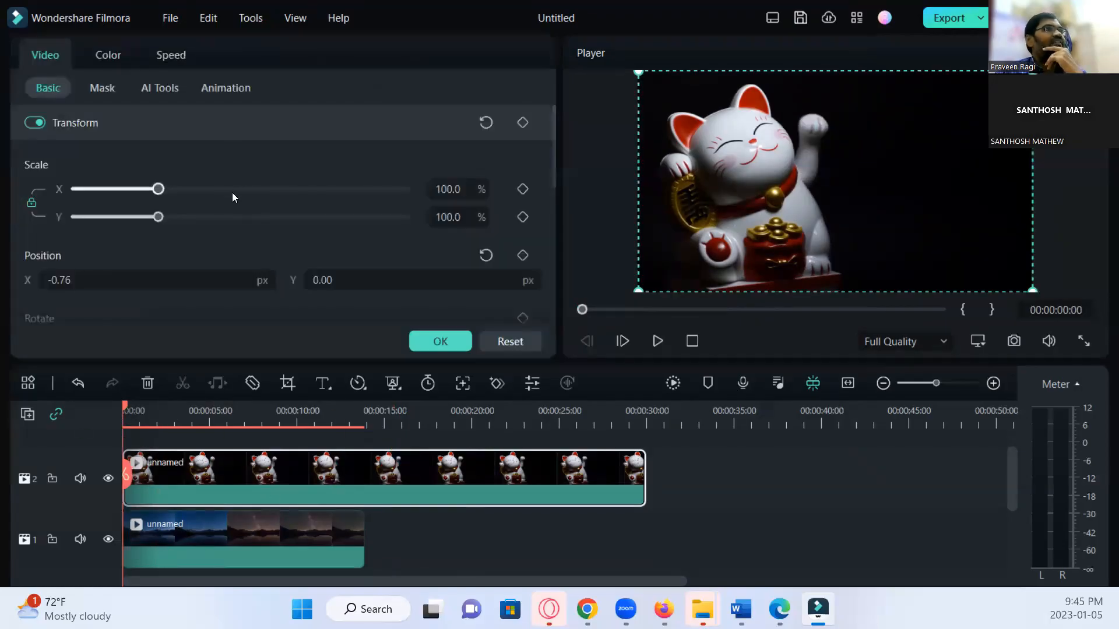
click(226, 88)
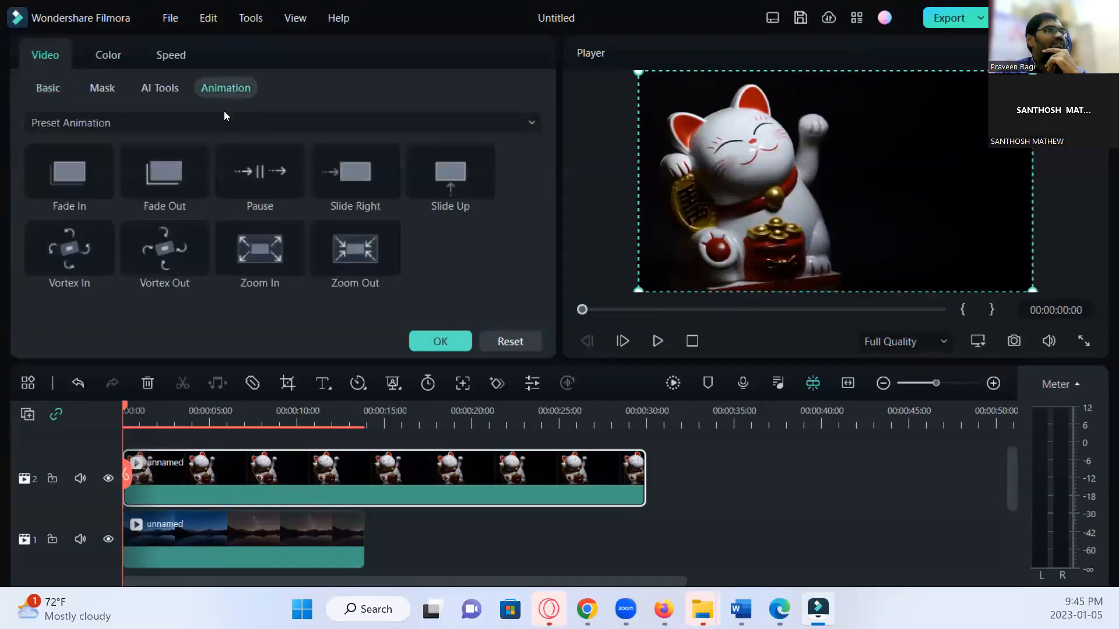
click(458, 209)
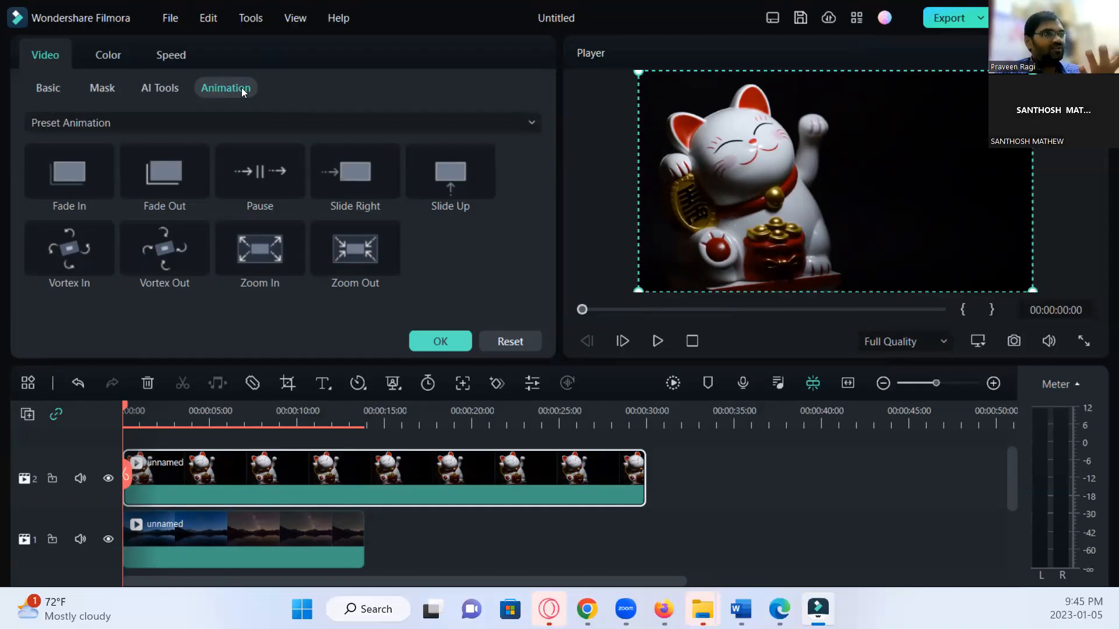
click(36, 91)
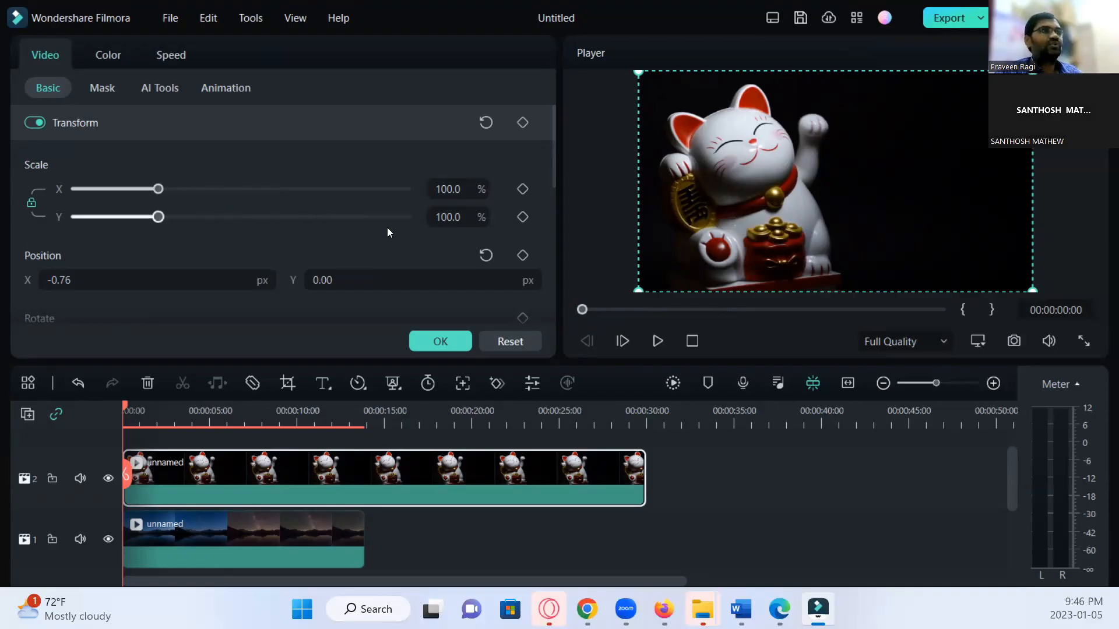
click(522, 190)
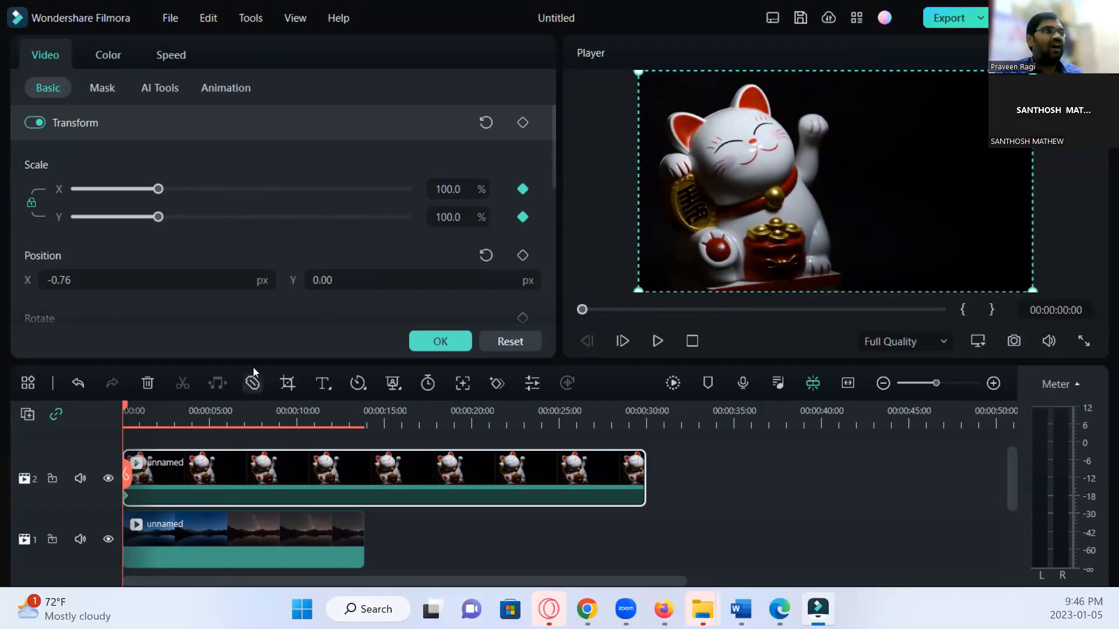
Add a second Scale keyframe to the lucky cat clip at 00:00:03:00 by shrinking it to 42.3%.
key(space)
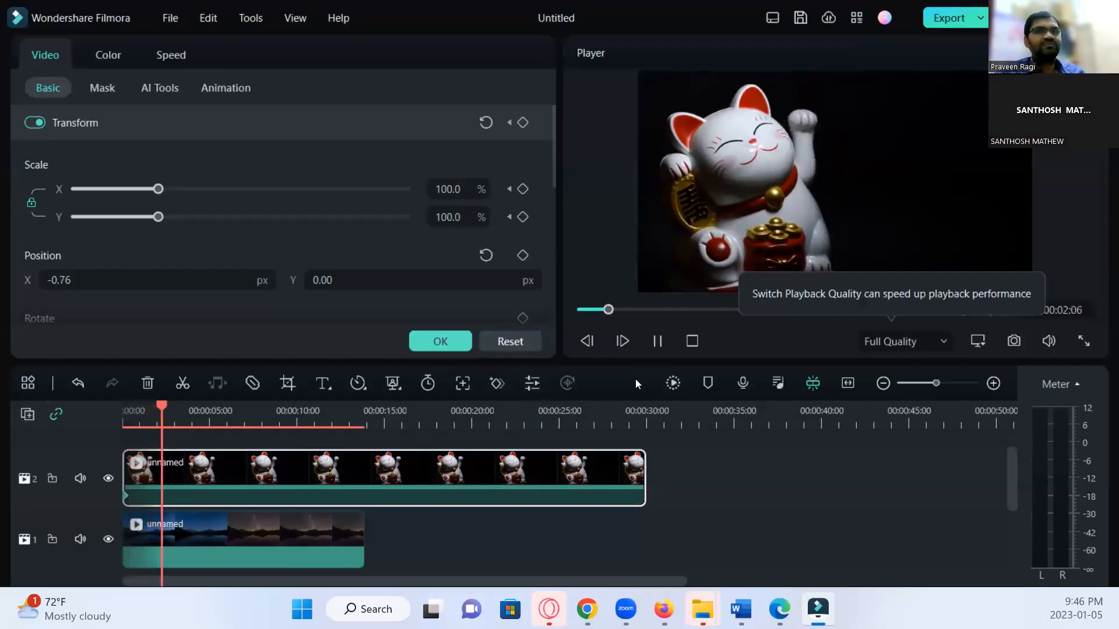
key(space)
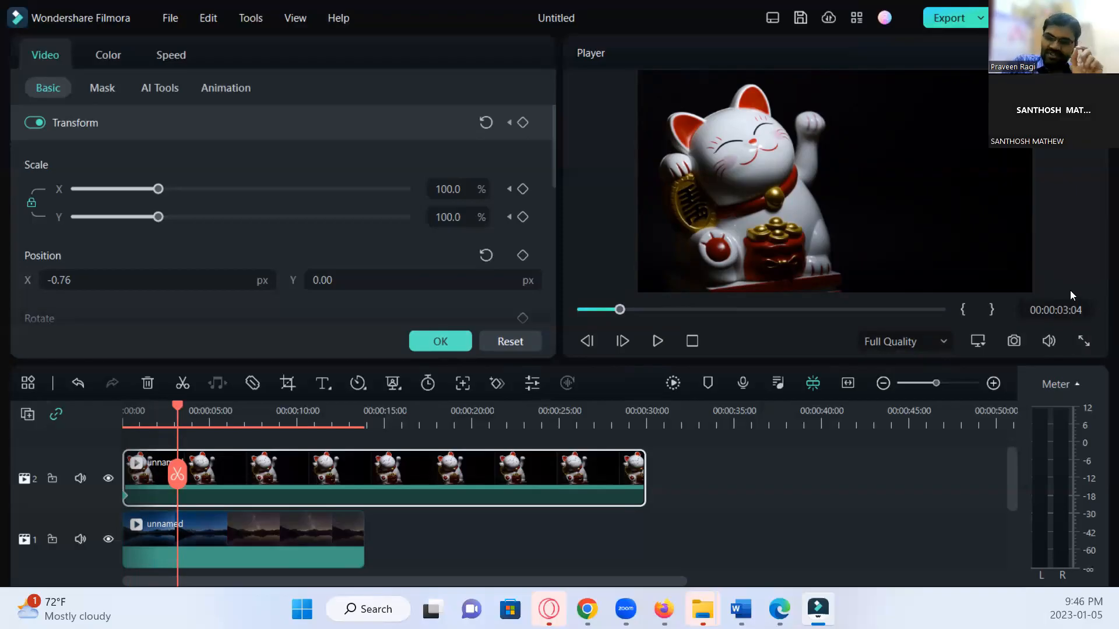
key(Left)
key(Left)
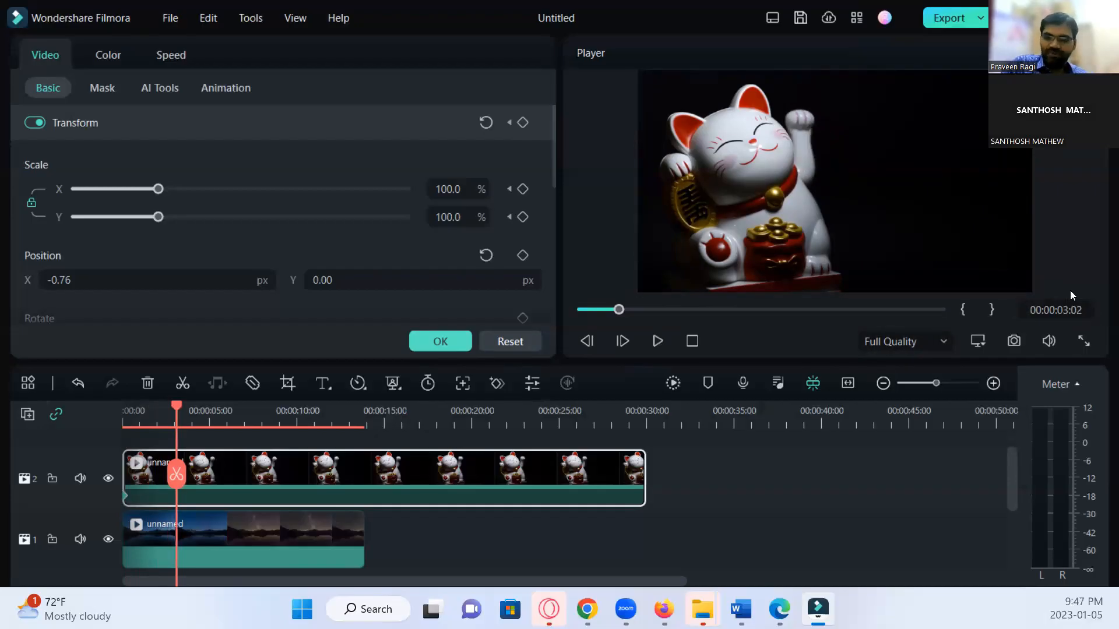
key(Left)
key(Left)
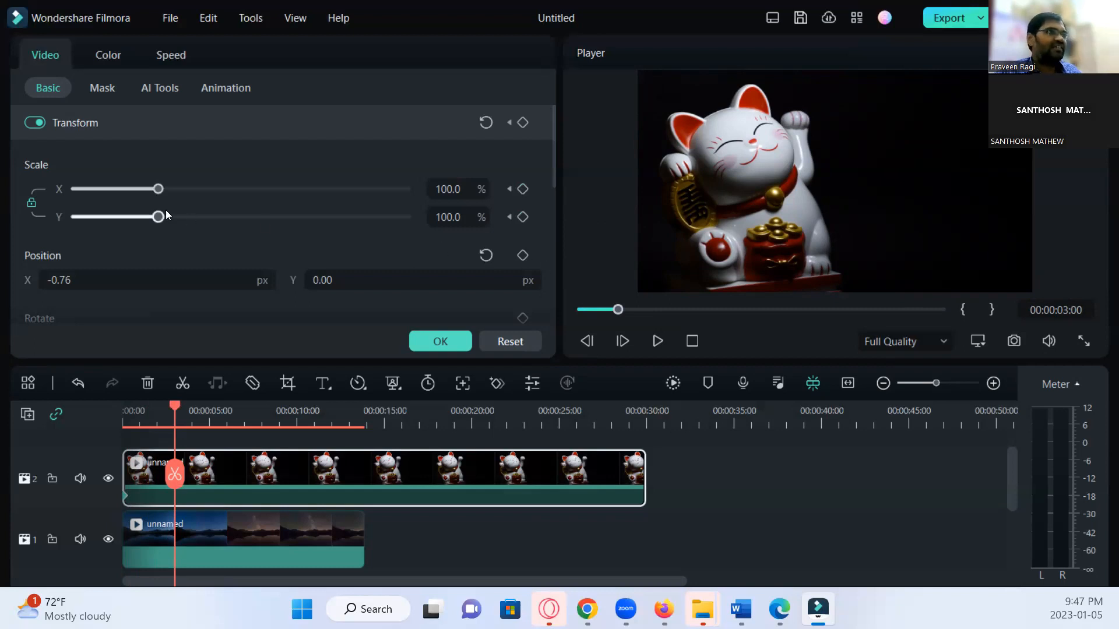
drag(158, 190, 150, 190)
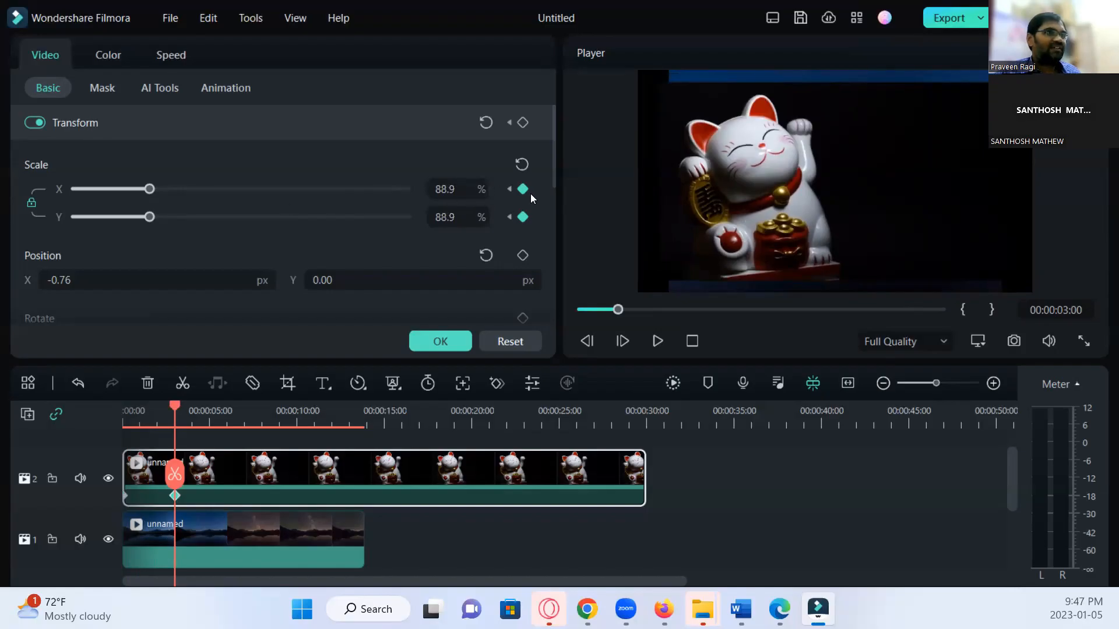
drag(150, 191, 110, 200)
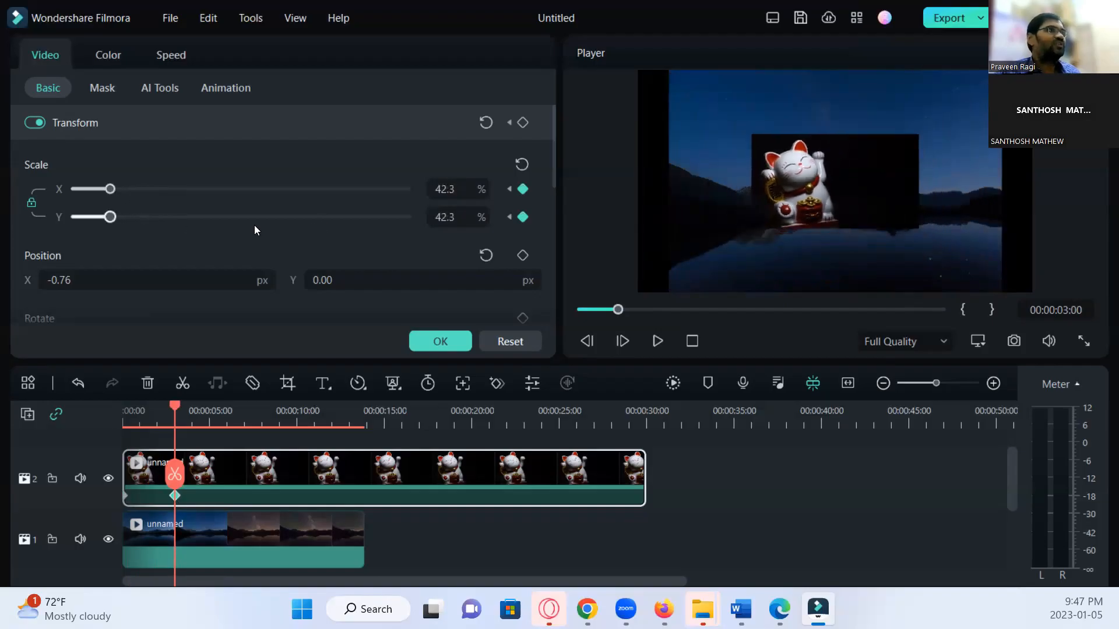
Add a Position keyframe at the start of the lucky cat clip, and move the playhead to 00:00:02:24.
scroll(255, 229, down, 3)
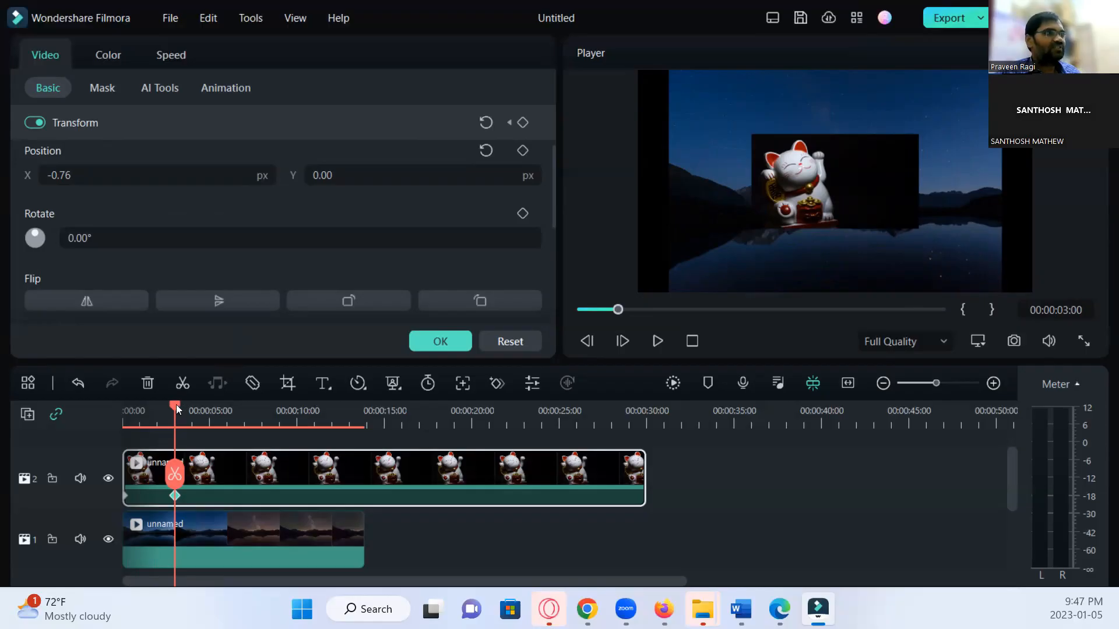
drag(176, 404, 87, 409)
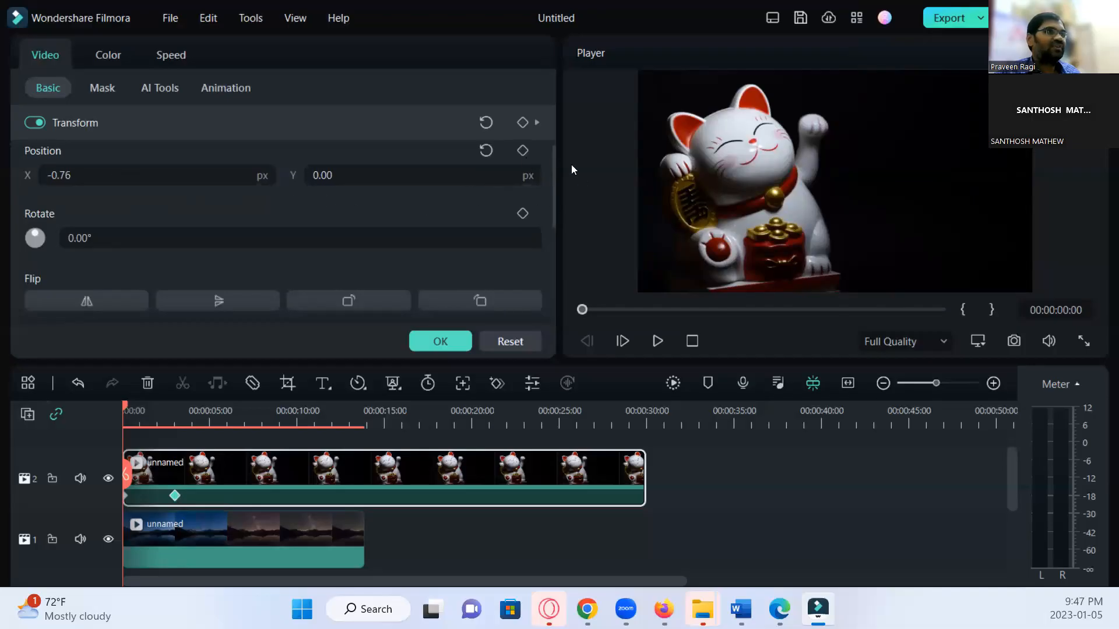
click(523, 150)
drag(124, 406, 173, 408)
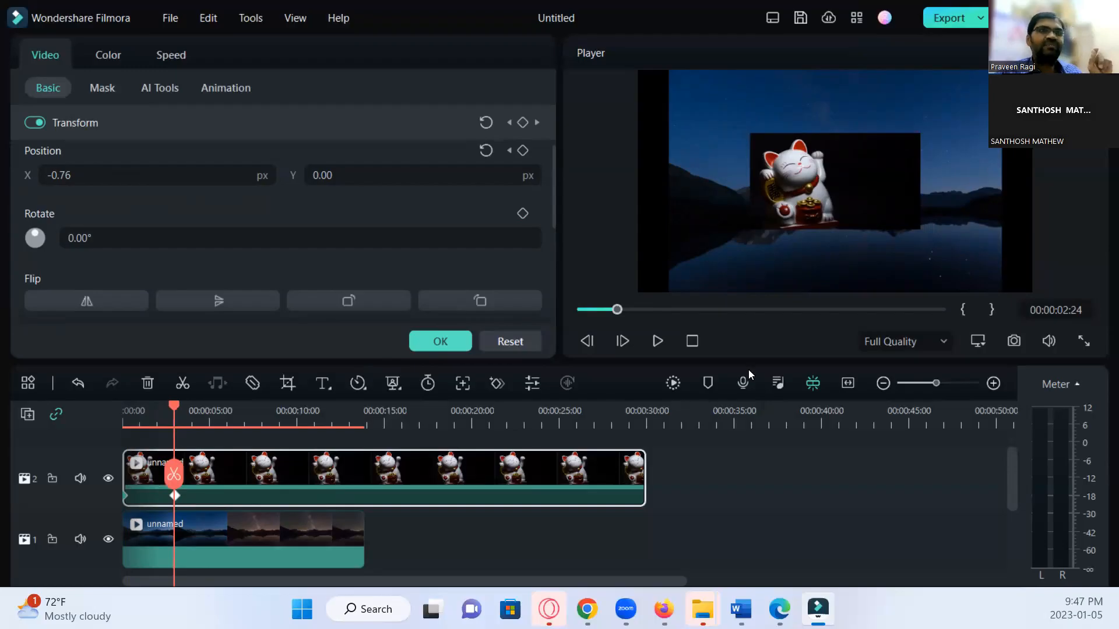
Add a second Position keyframe to the lucky cat clip at 00:00:03:00 by moving it to X -403.60, Y -311.58.
click(964, 383)
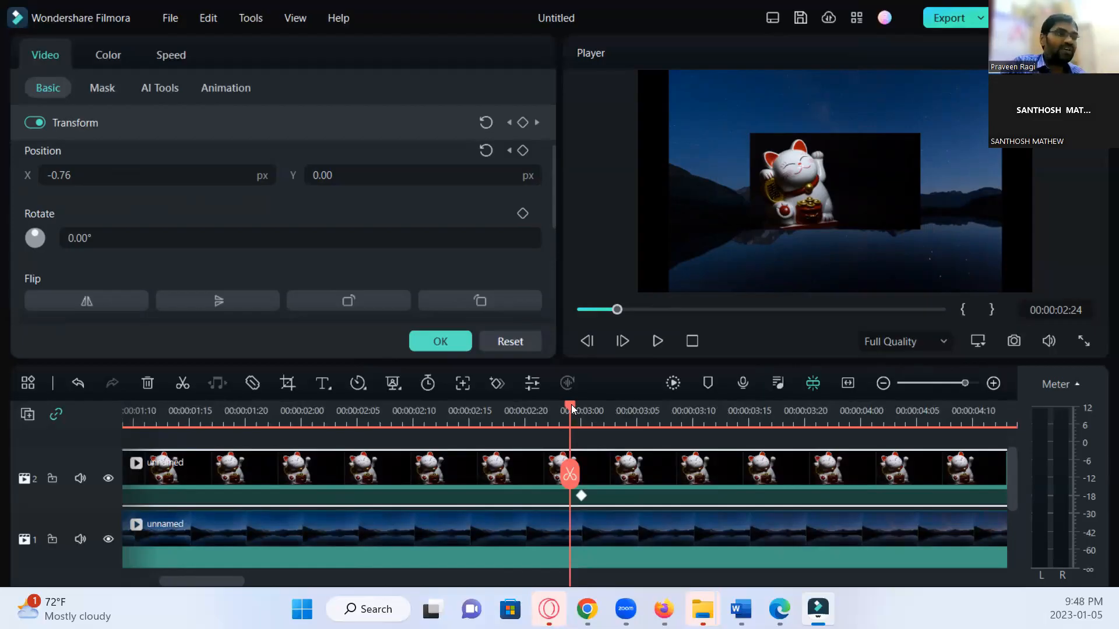
key(Right)
key(Right)
key(Left)
key(Right)
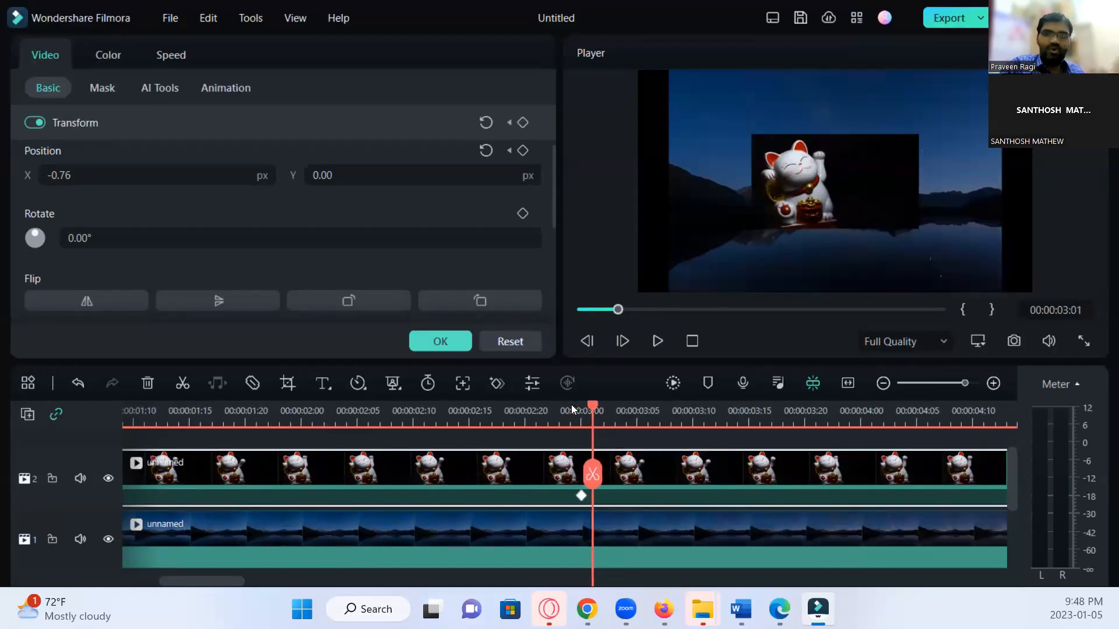
key(Left)
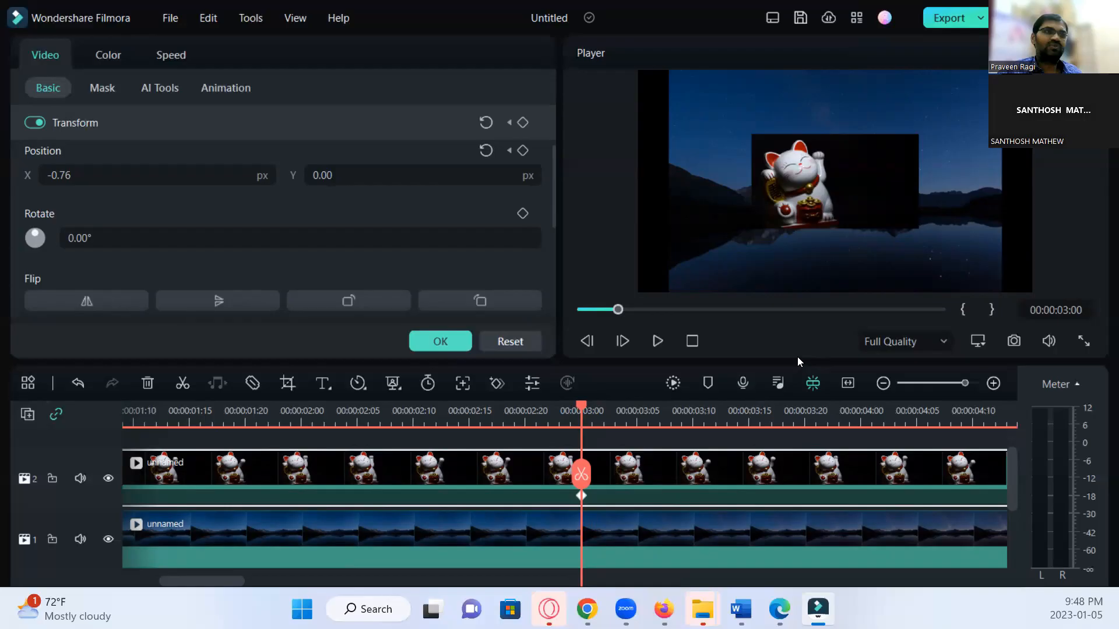
drag(842, 192, 767, 242)
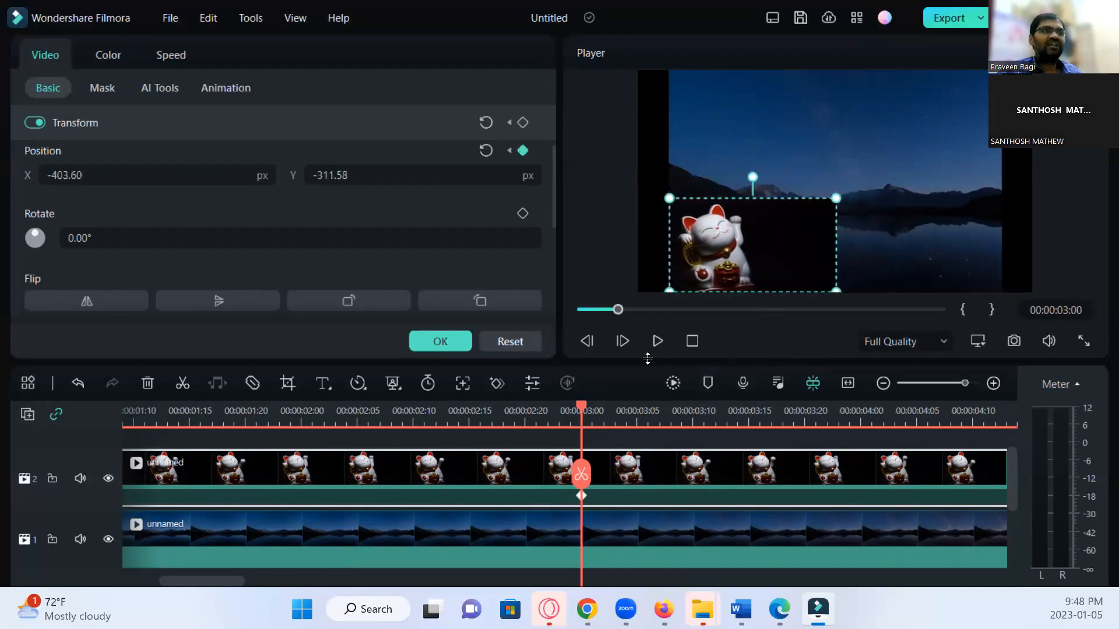
Play the timeline from the start to preview the lucky cat clip's scale and position animation.
click(945, 384)
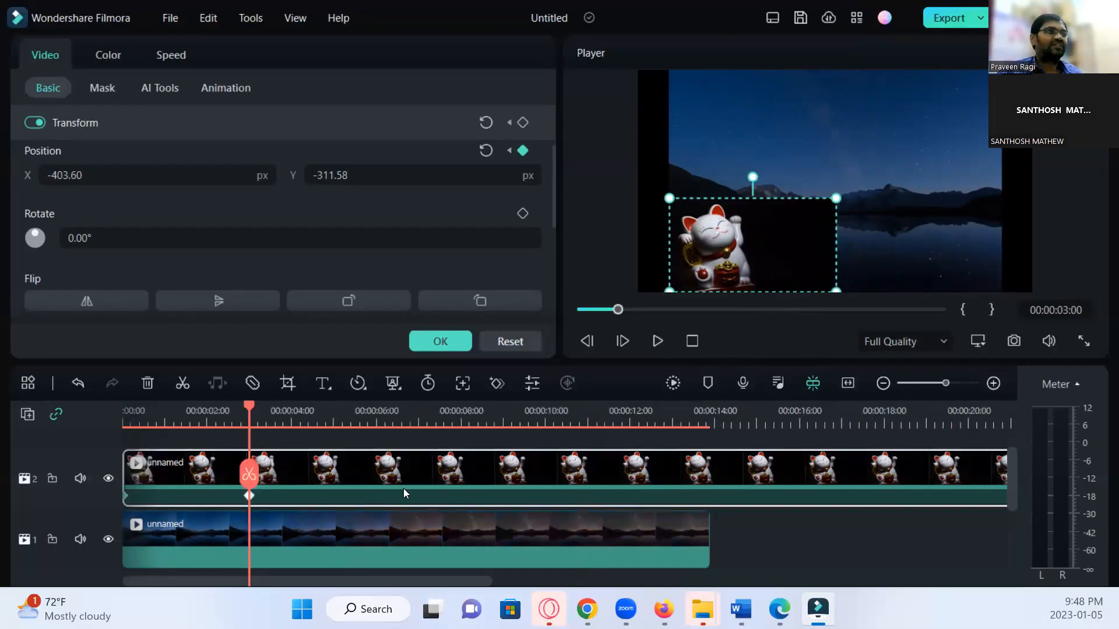
drag(254, 405, 107, 407)
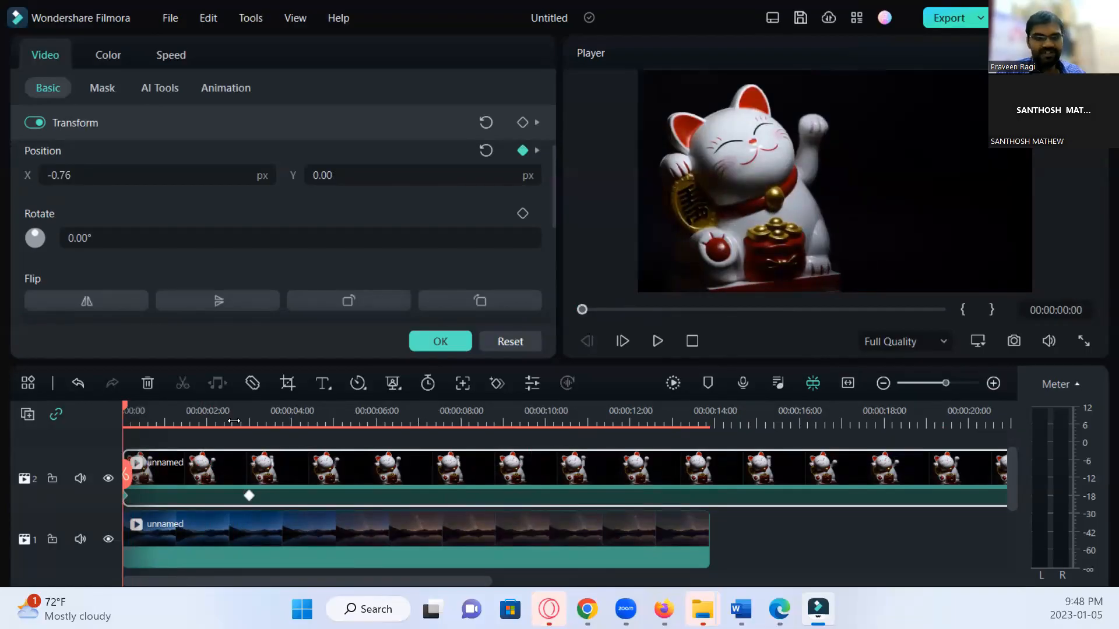
key(space)
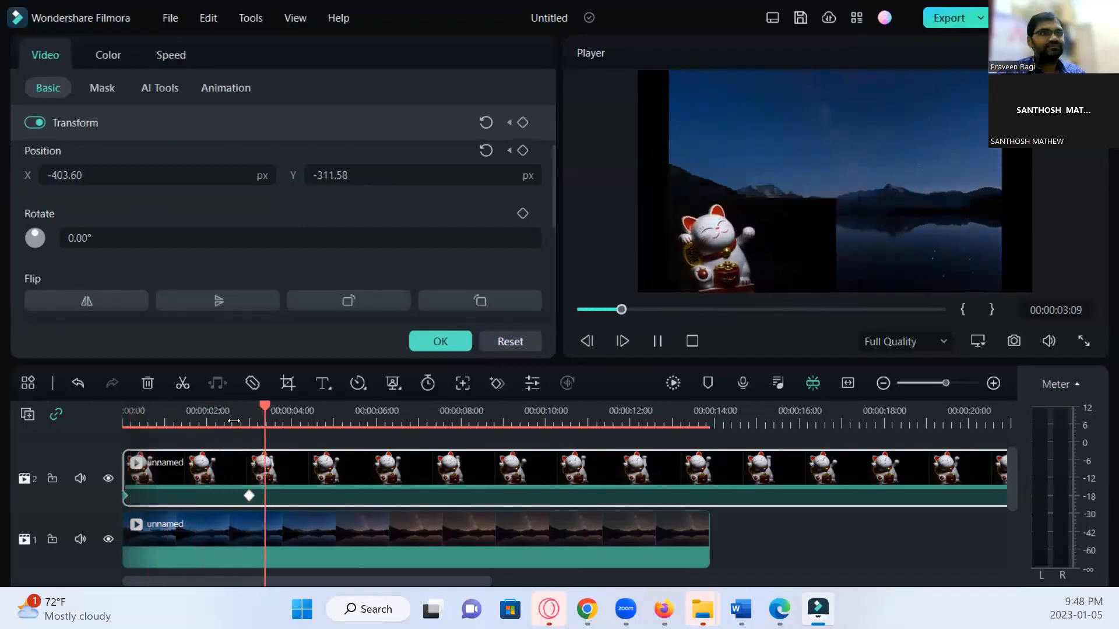
key(space)
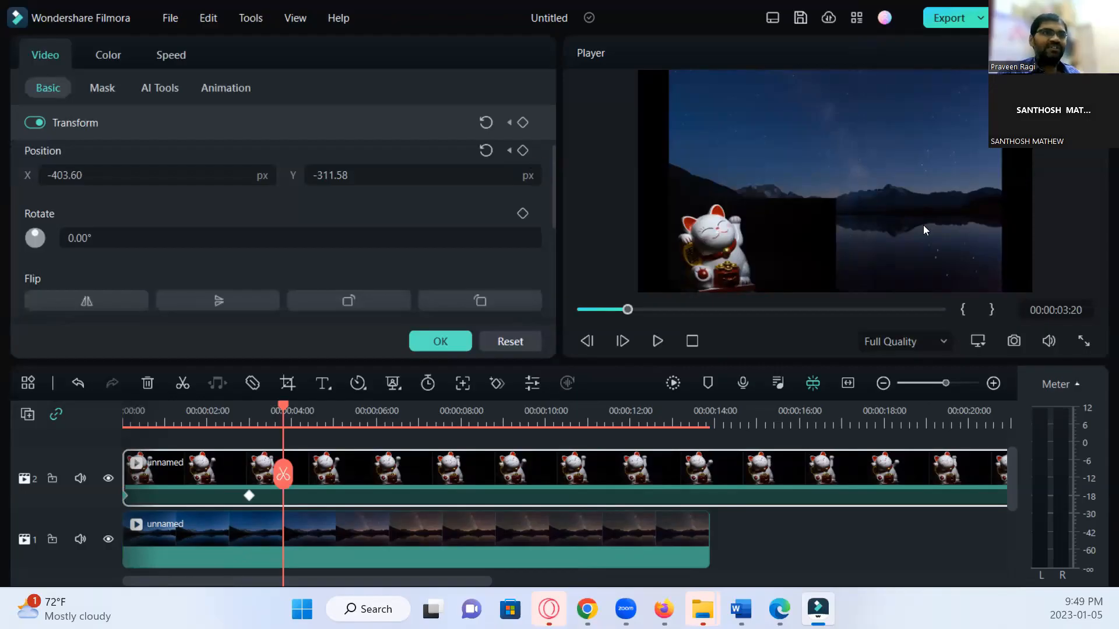
Enable Chroma Key on the lucky cat clip and sample its black background as the key colour.
click(819, 255)
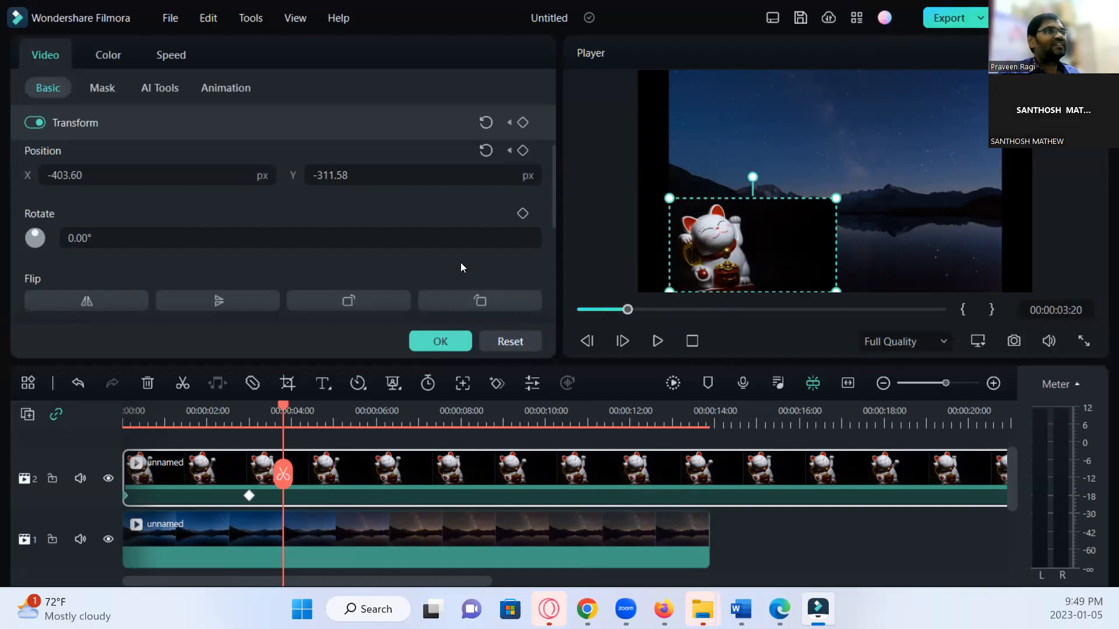
click(154, 86)
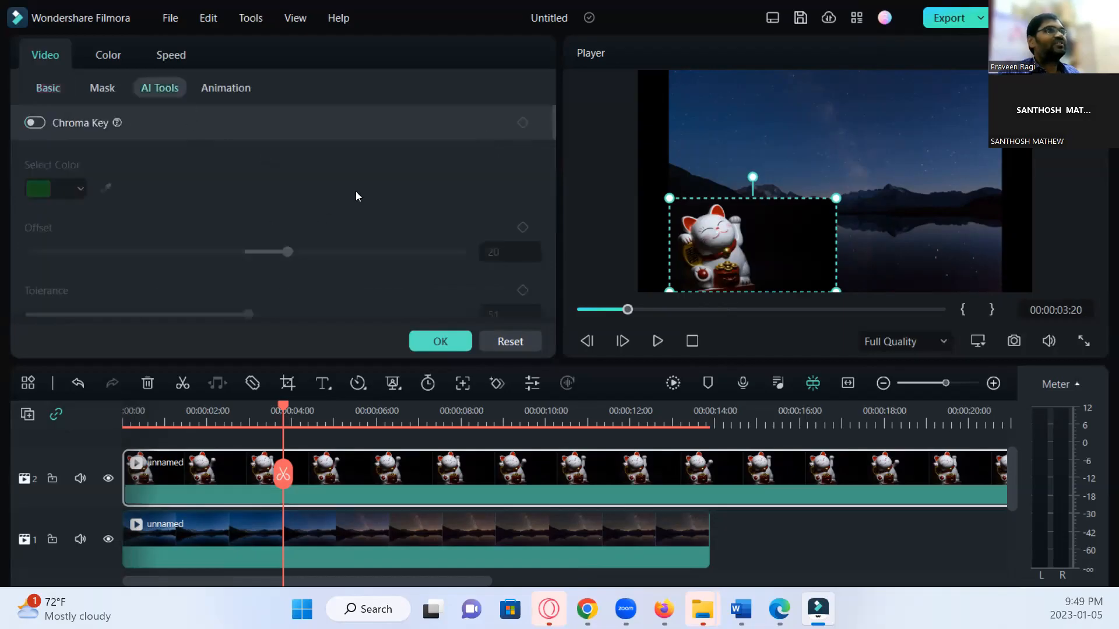
click(35, 122)
click(108, 190)
click(804, 247)
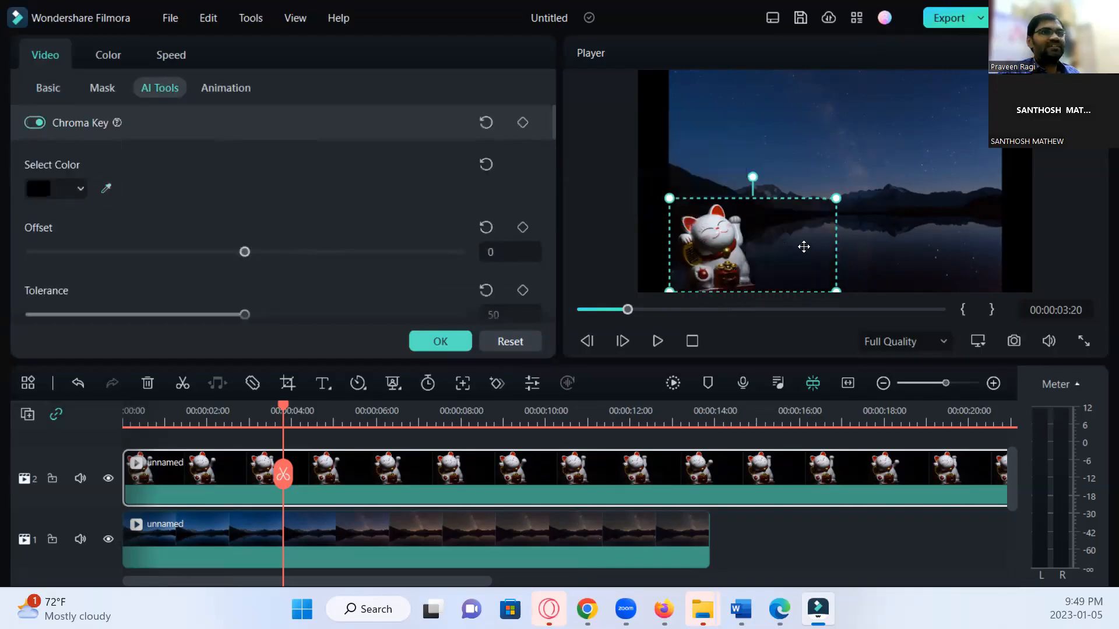
click(454, 339)
Play the timeline from the start to check the keyed lucky cat clip over the lake footage.
drag(282, 406, 106, 411)
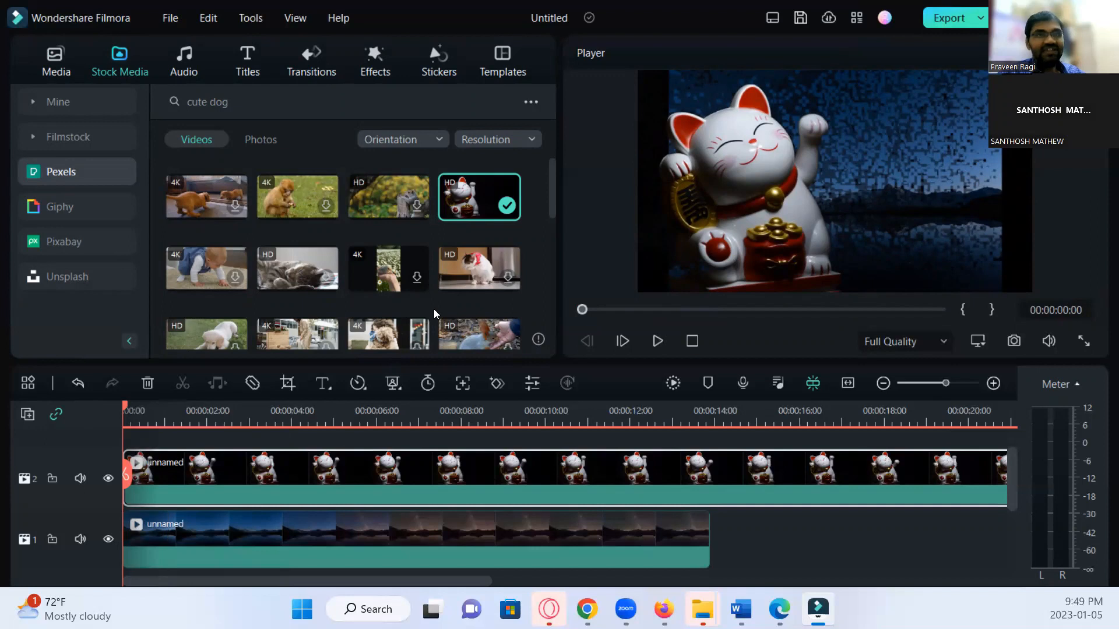
key(space)
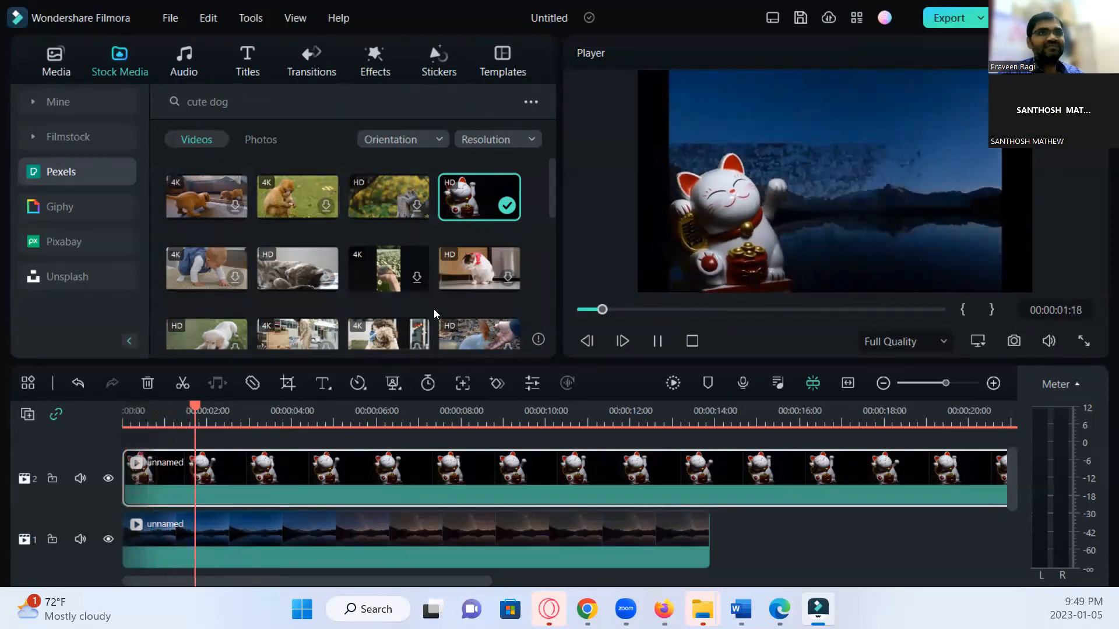
key(space)
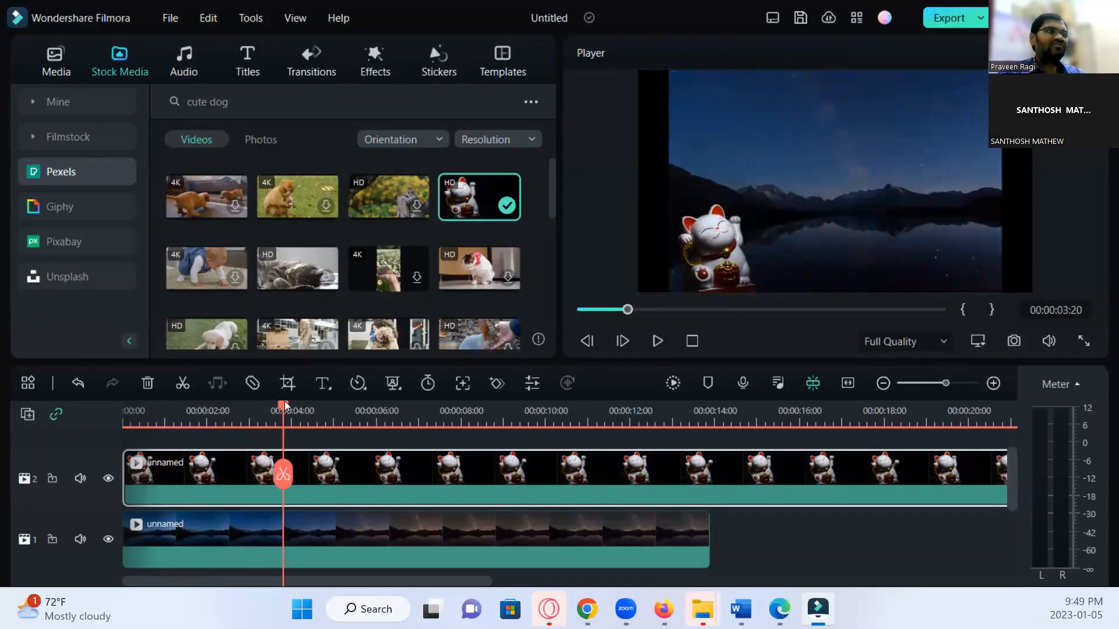
drag(285, 404, 125, 415)
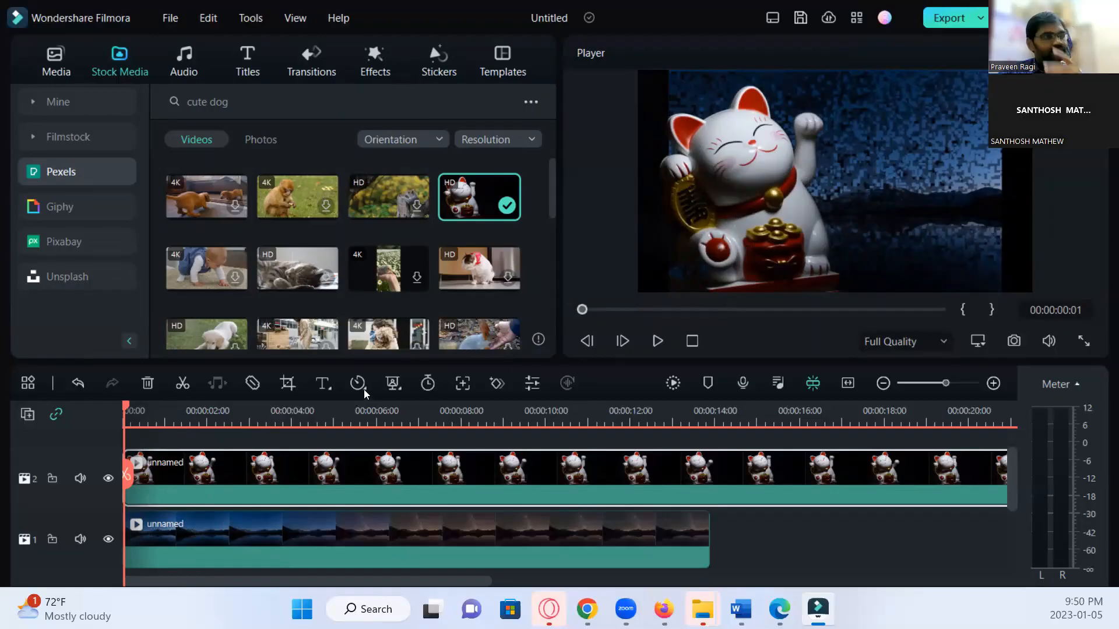
Adjust the lucky cat clip's Chroma Key to Offset 7, Tolerance 31 and Edge Thickness -10.0 with the playhead at 00:00:00:20.
click(157, 417)
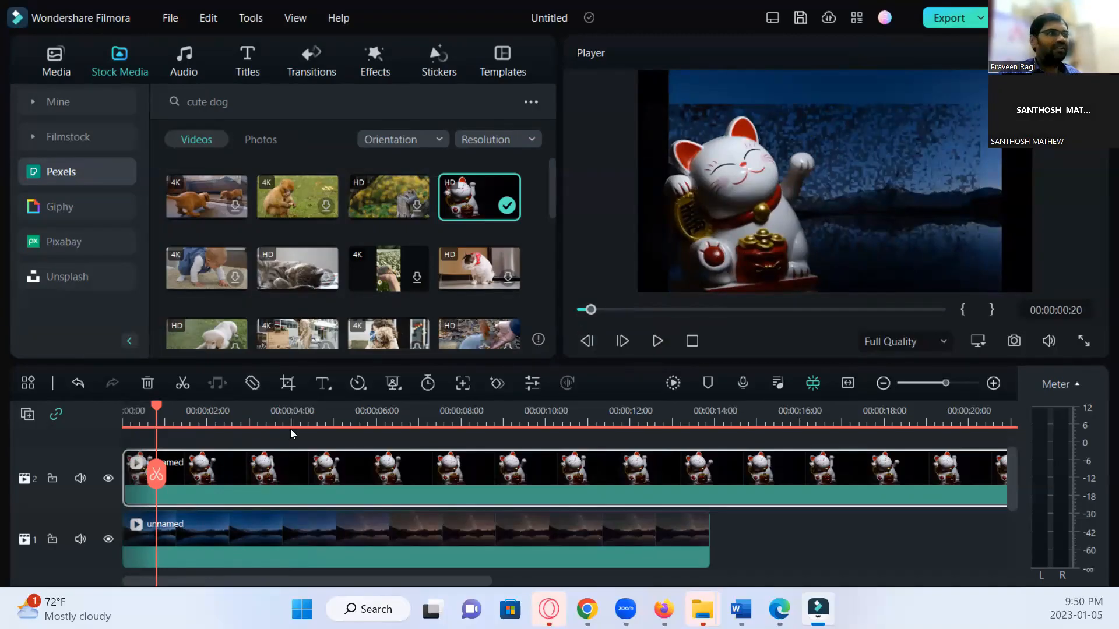
double_click(278, 468)
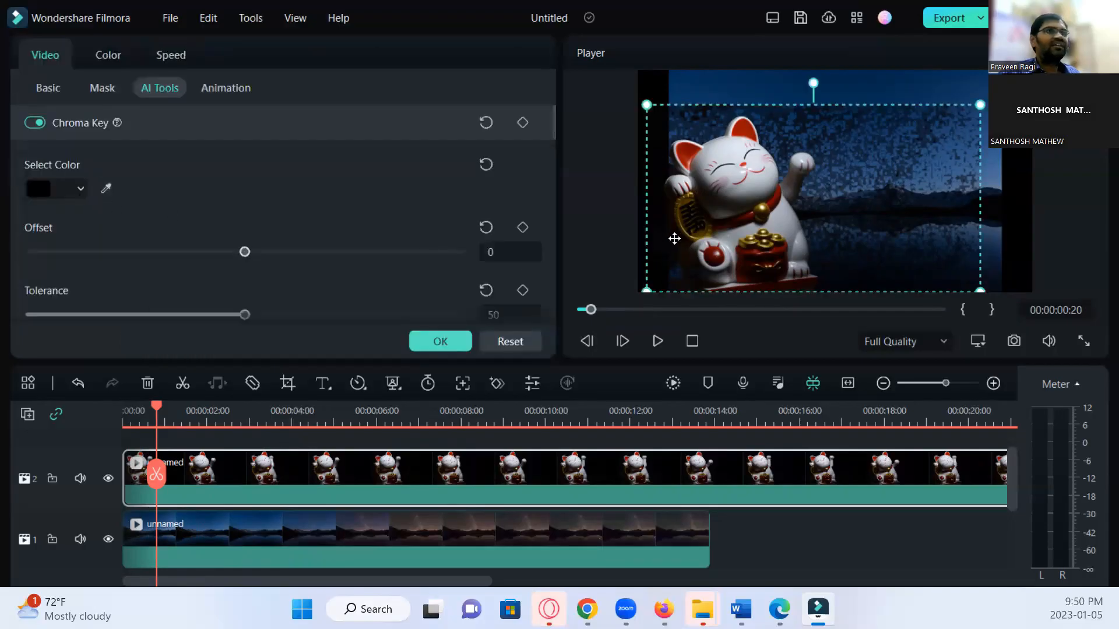
mouse_move(244, 253)
mouse_down()
mouse_move(197, 257)
mouse_move(350, 256)
mouse_move(259, 267)
mouse_up()
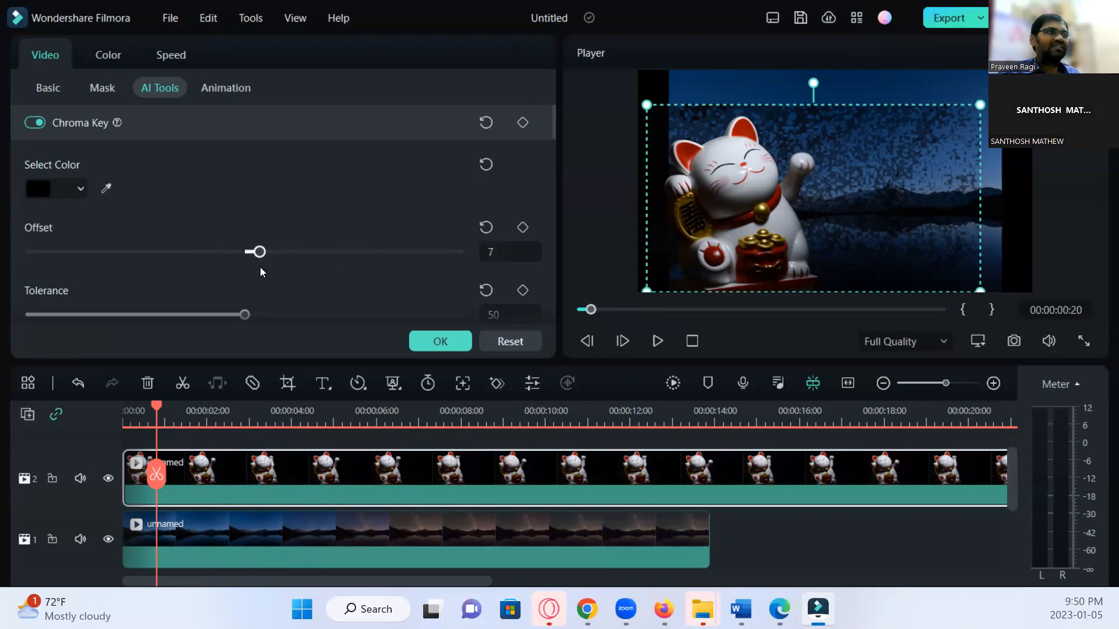
click(322, 314)
drag(310, 314, 162, 316)
scroll(162, 303, down, 2)
mouse_move(244, 273)
mouse_down()
mouse_move(3, 288)
mouse_move(459, 274)
mouse_move(29, 284)
mouse_move(267, 274)
mouse_up()
drag(361, 287, 21, 271)
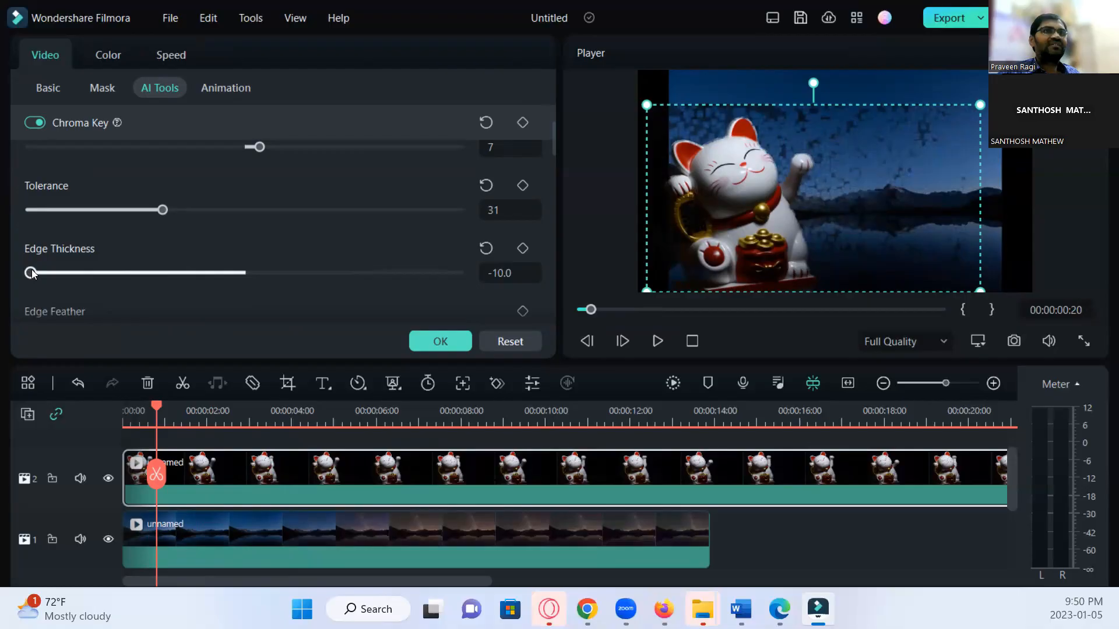
Review the remaining Chroma Key options, and reset the lucky cat clip's AI tool settings to their defaults.
scroll(319, 280, down, 3)
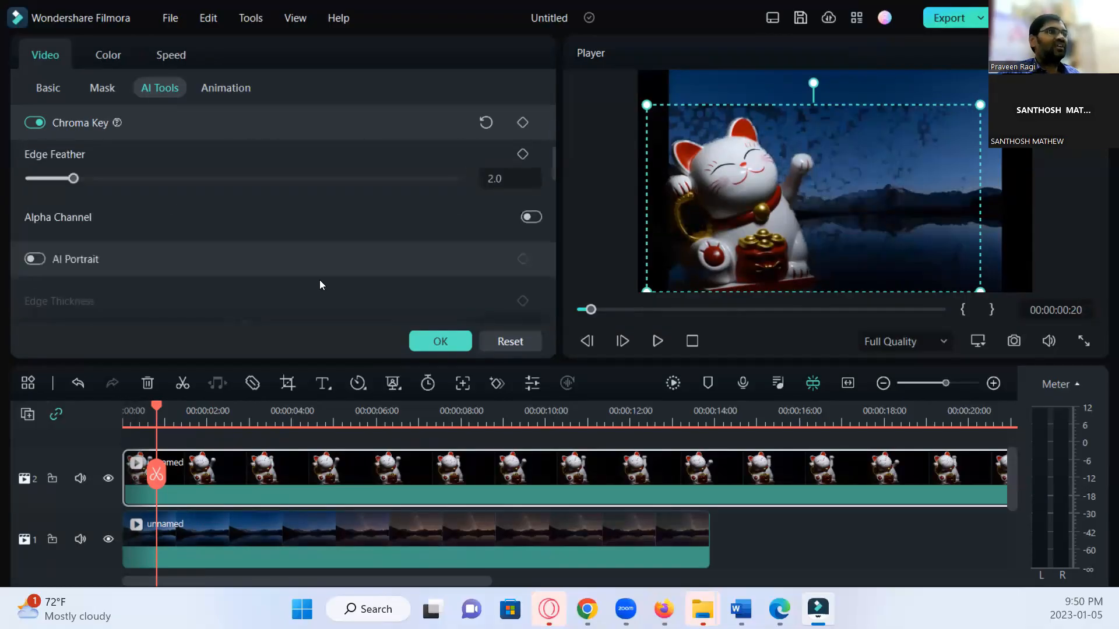
scroll(321, 284, up, 2)
scroll(321, 284, down, 1)
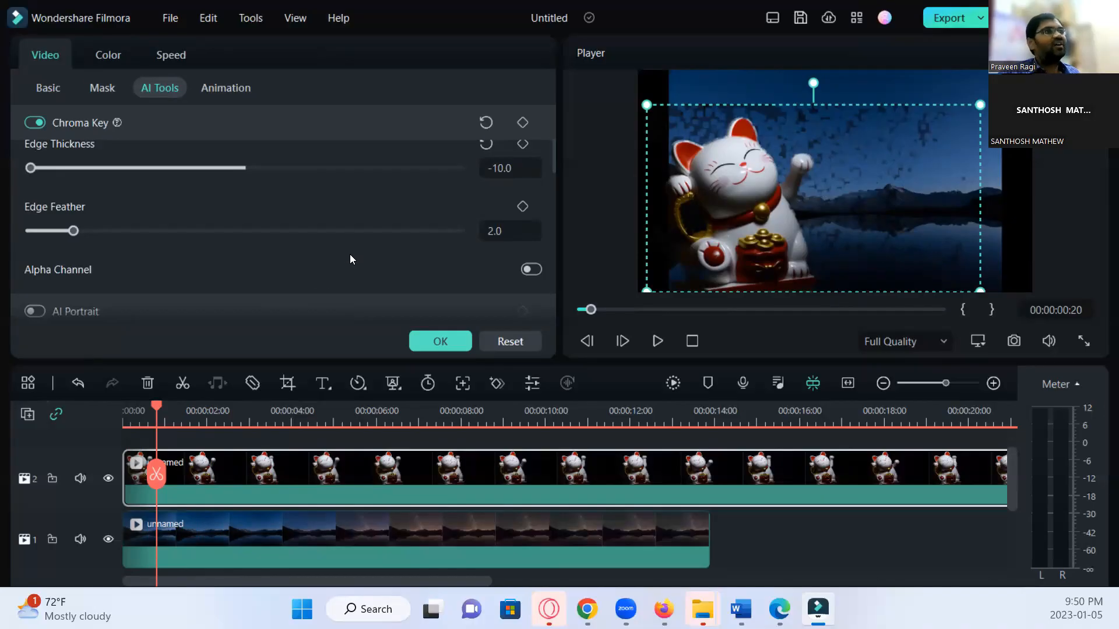
scroll(276, 249, down, 1)
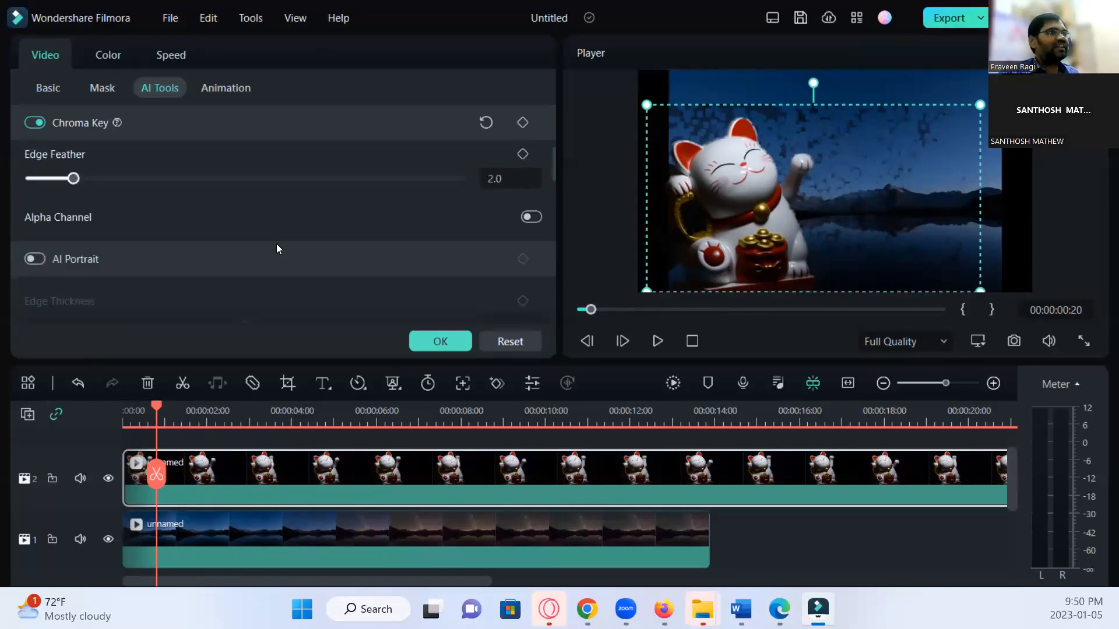
scroll(328, 245, up, 4)
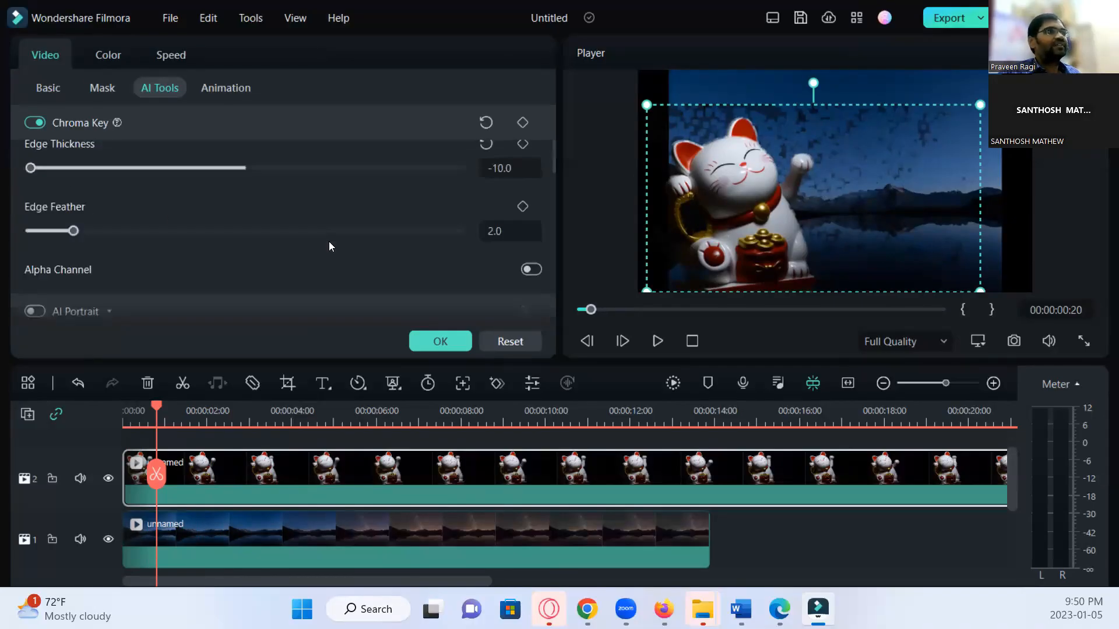
scroll(329, 246, up, 1)
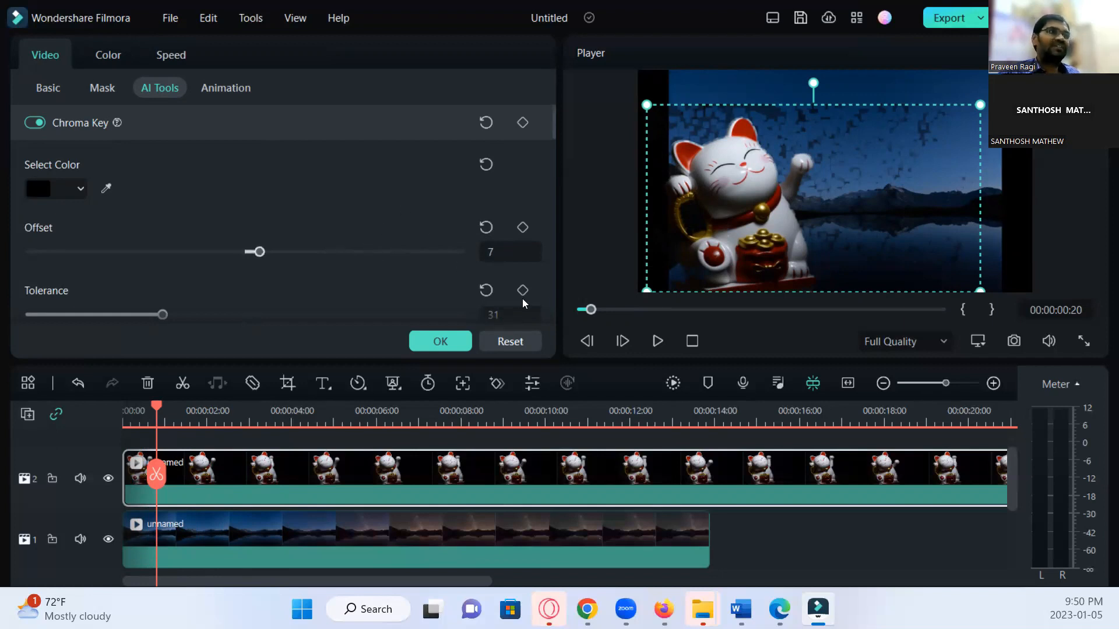
click(510, 341)
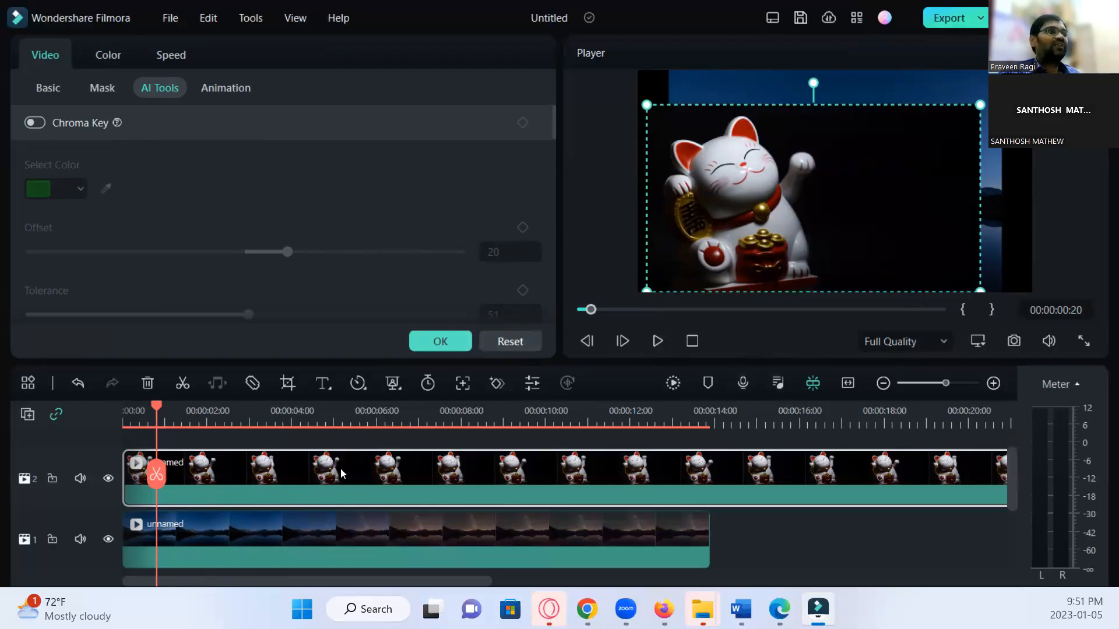
scroll(343, 473, up, 2)
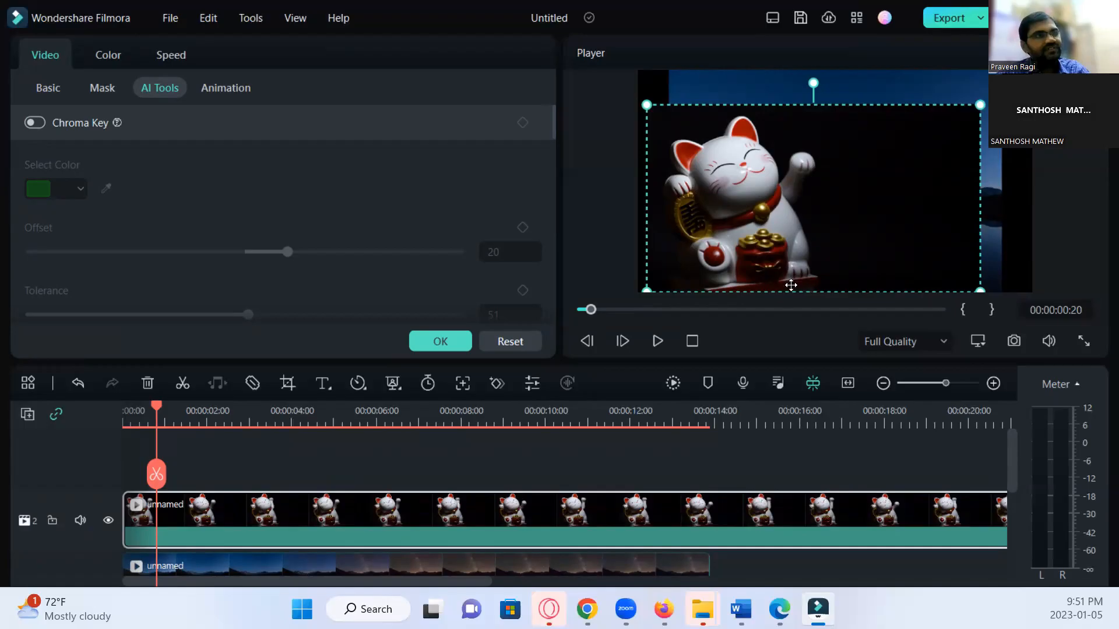
click(461, 343)
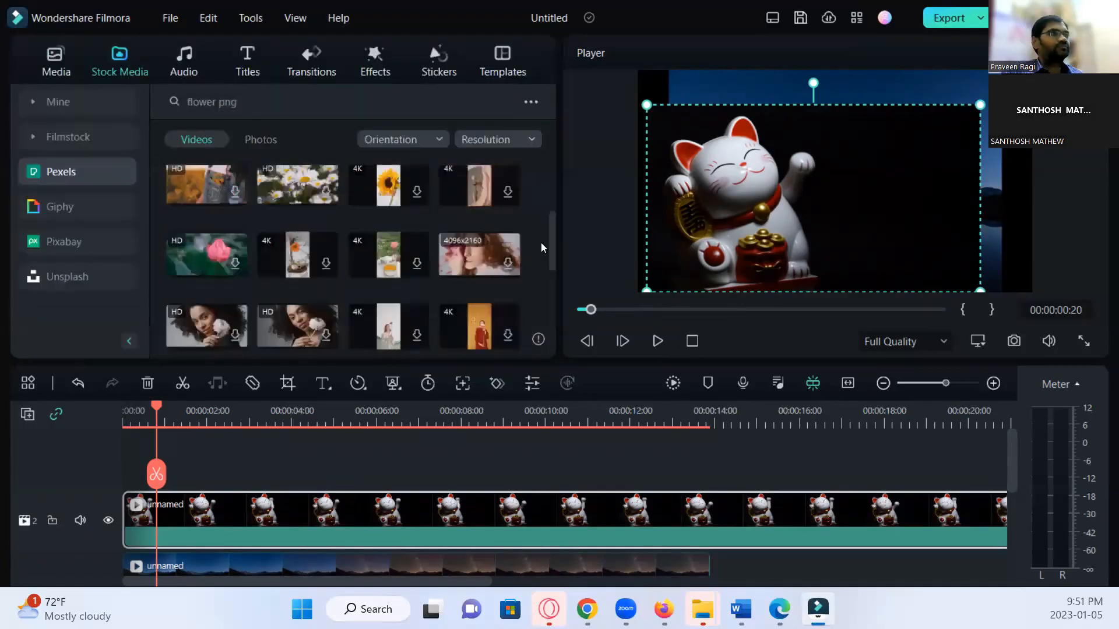
Browse the Pexels stock video results for "flower png".
scroll(541, 242, down, 2)
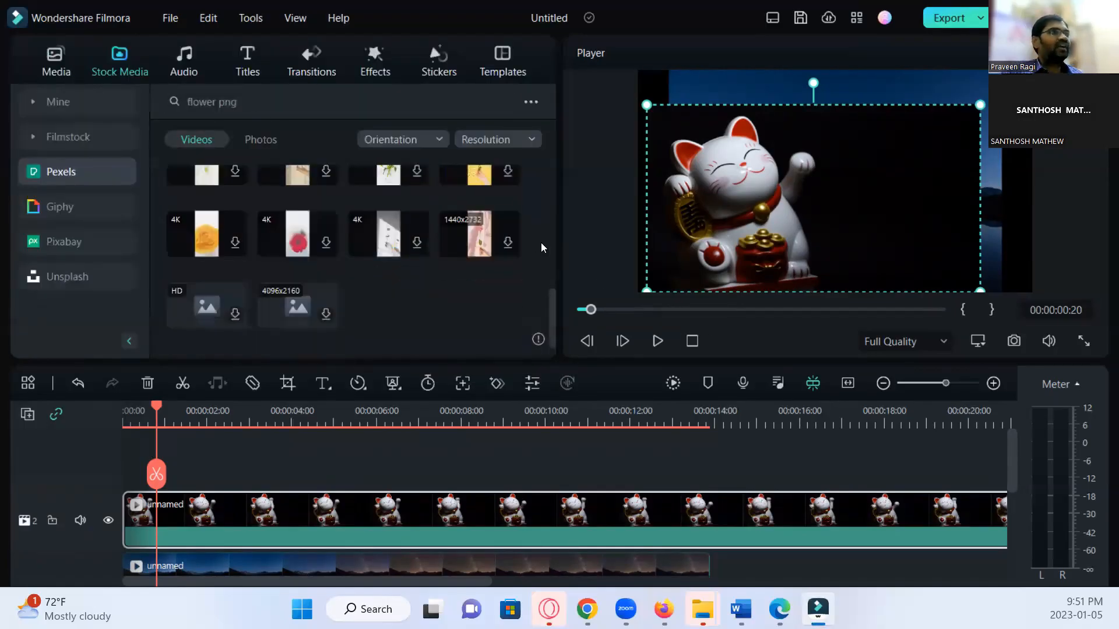
scroll(541, 243, down, 5)
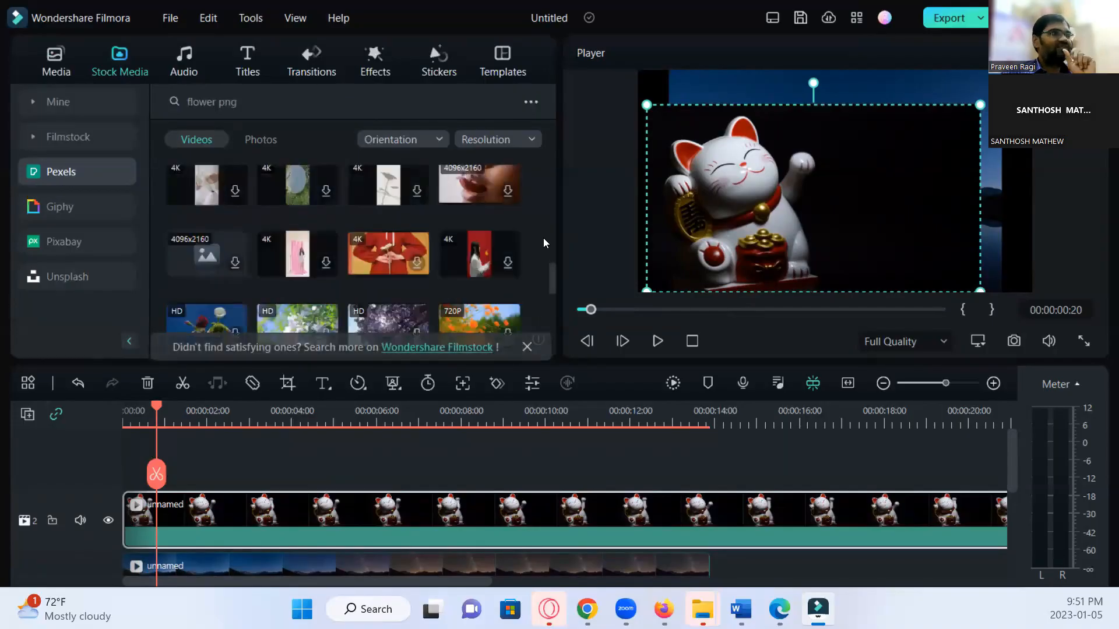
scroll(543, 240, down, 5)
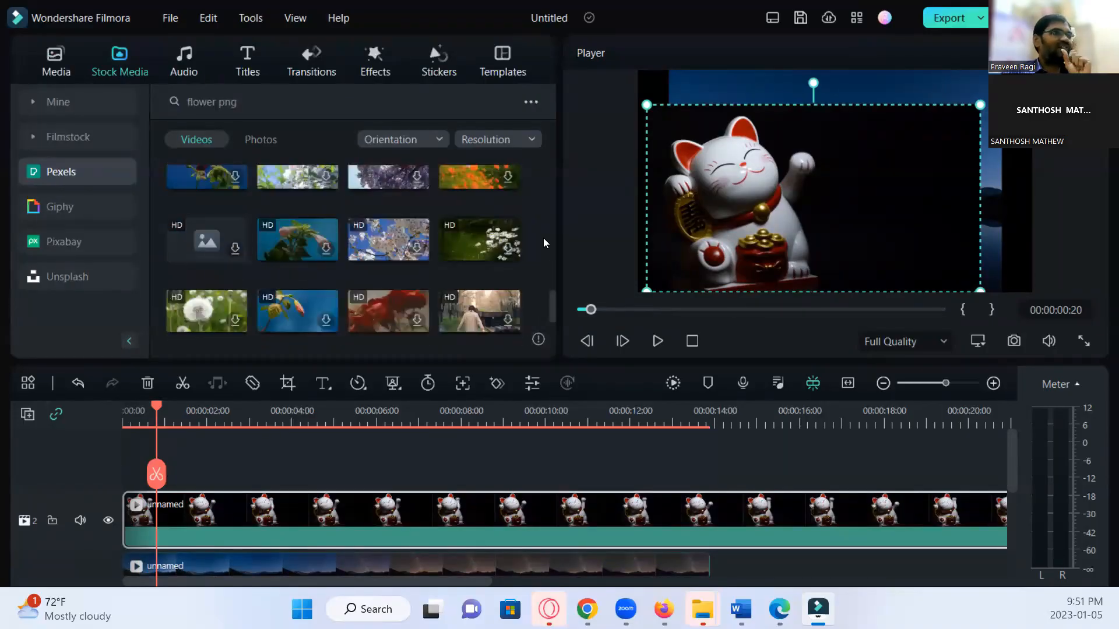
scroll(543, 242, down, 3)
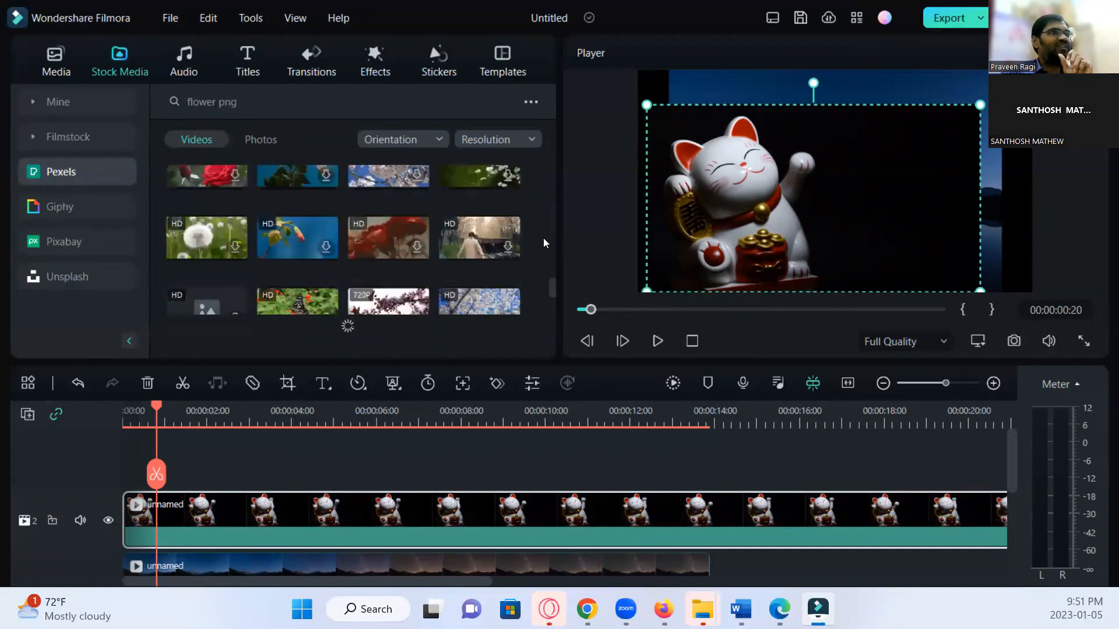
scroll(543, 238, down, 3)
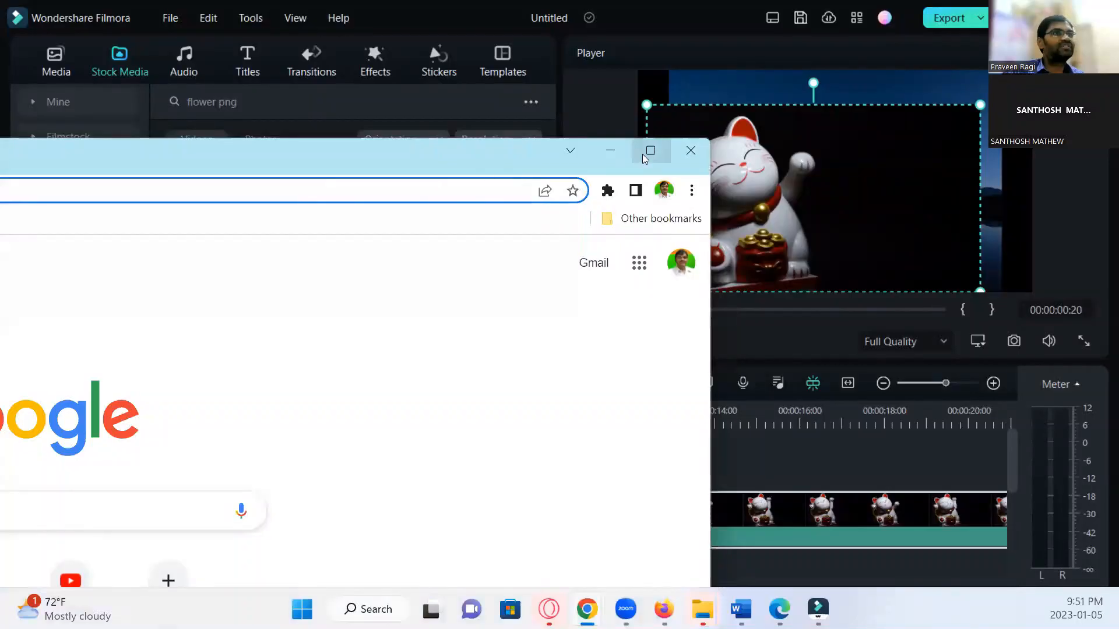
Switch to Chrome in a maximized window, open Google and search for "flower png".
click(648, 151)
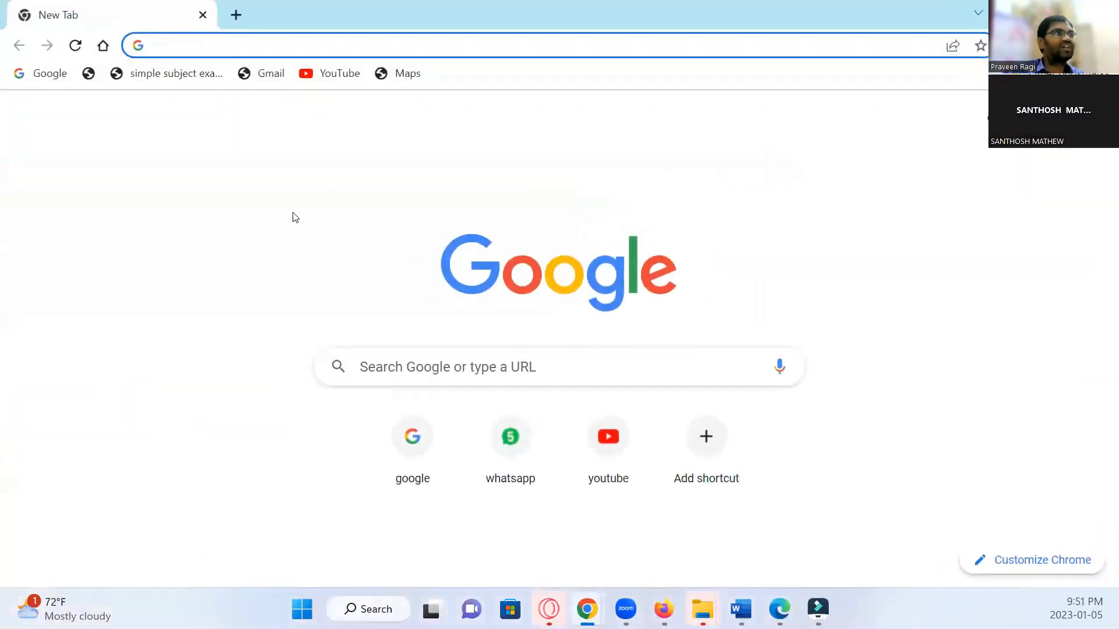
text(www)
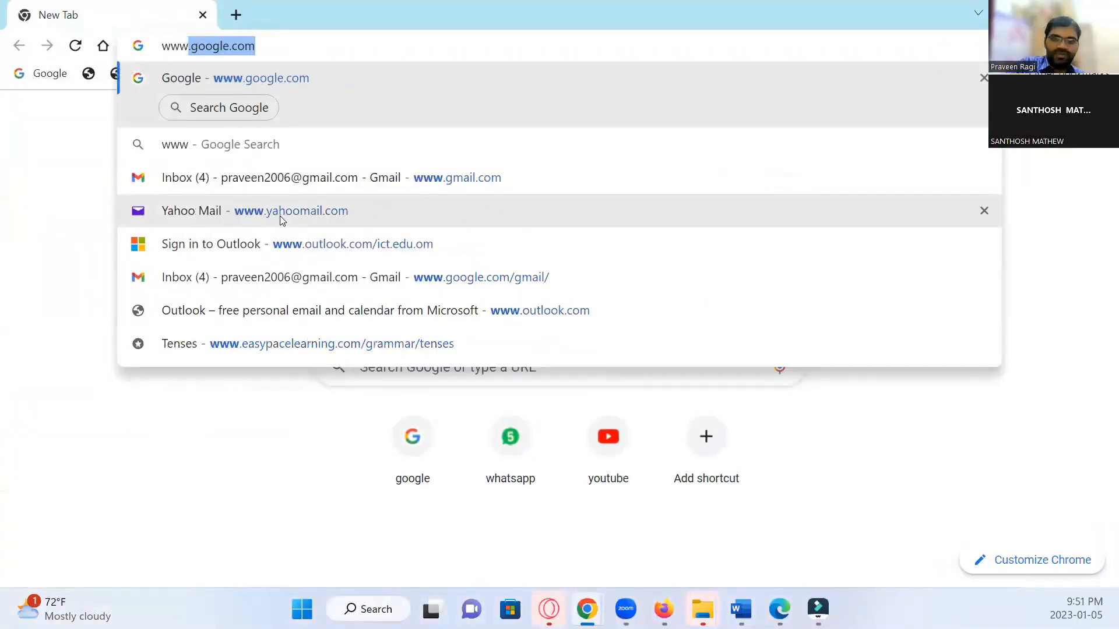
text(go)
key(Return)
text(flower png)
key(Return)
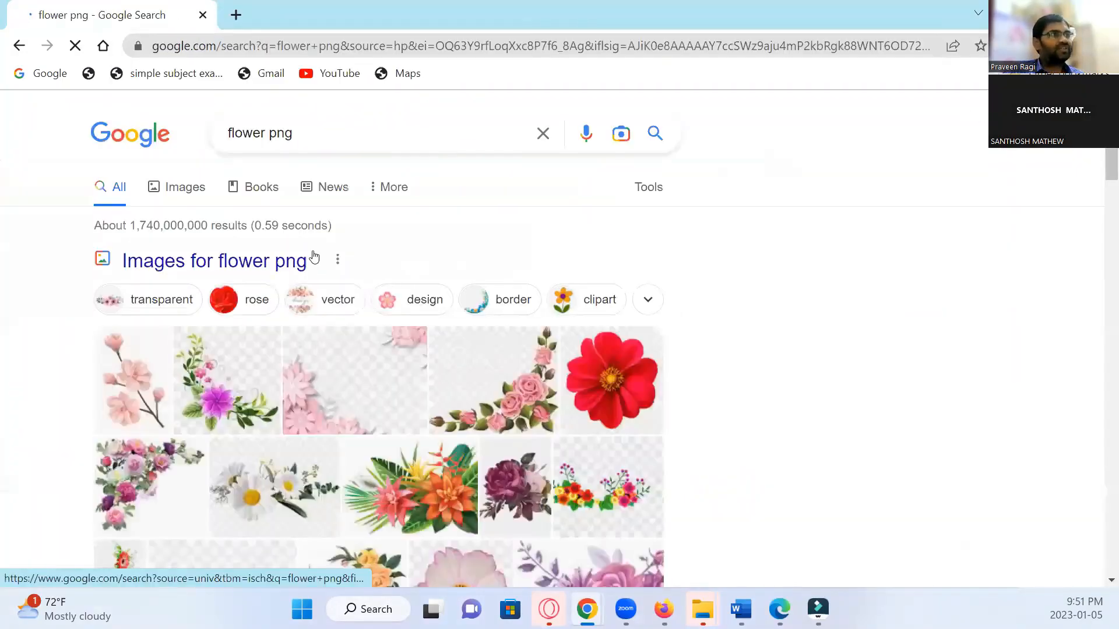
Show the image results for "flower png" and open the pink Gallery Yopriceville flower in a new tab.
click(195, 188)
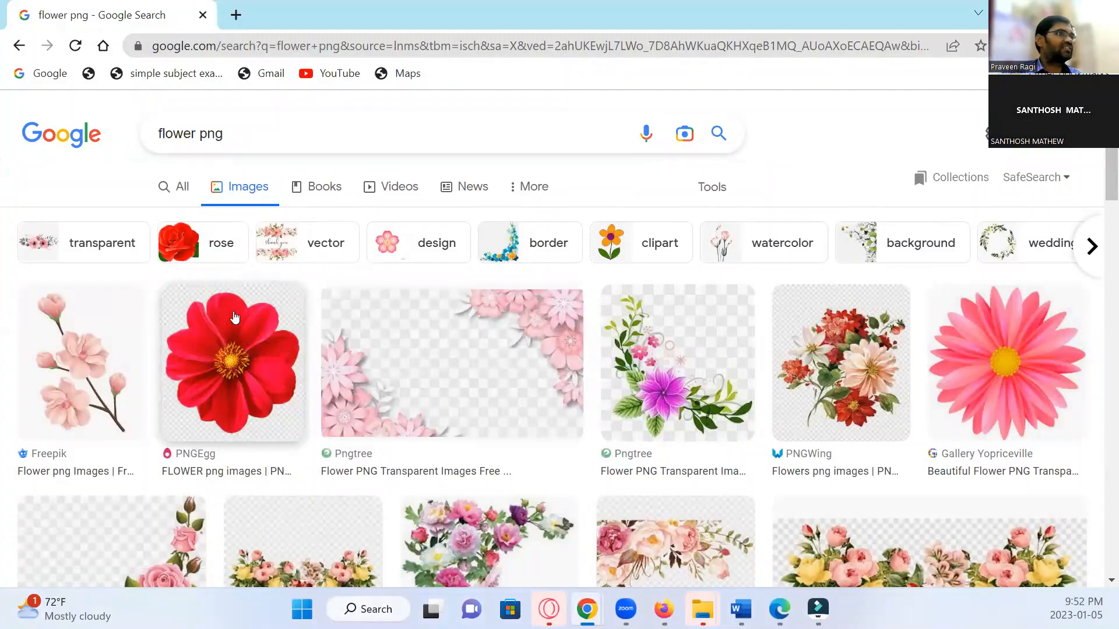
scroll(548, 365, down, 2)
scroll(688, 370, down, 1)
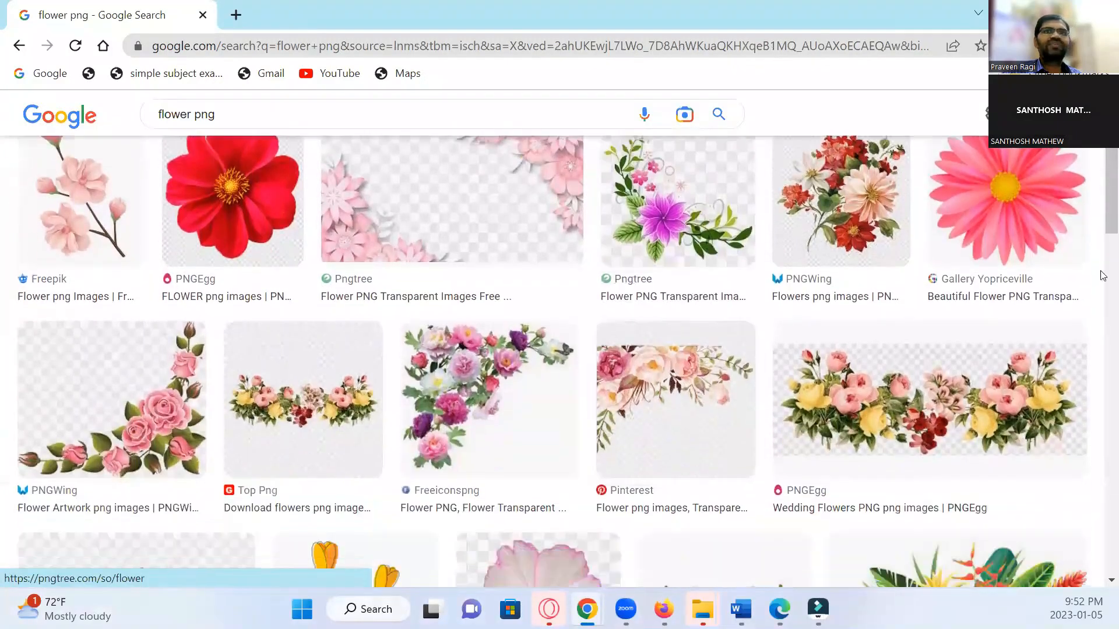
right_click(974, 186)
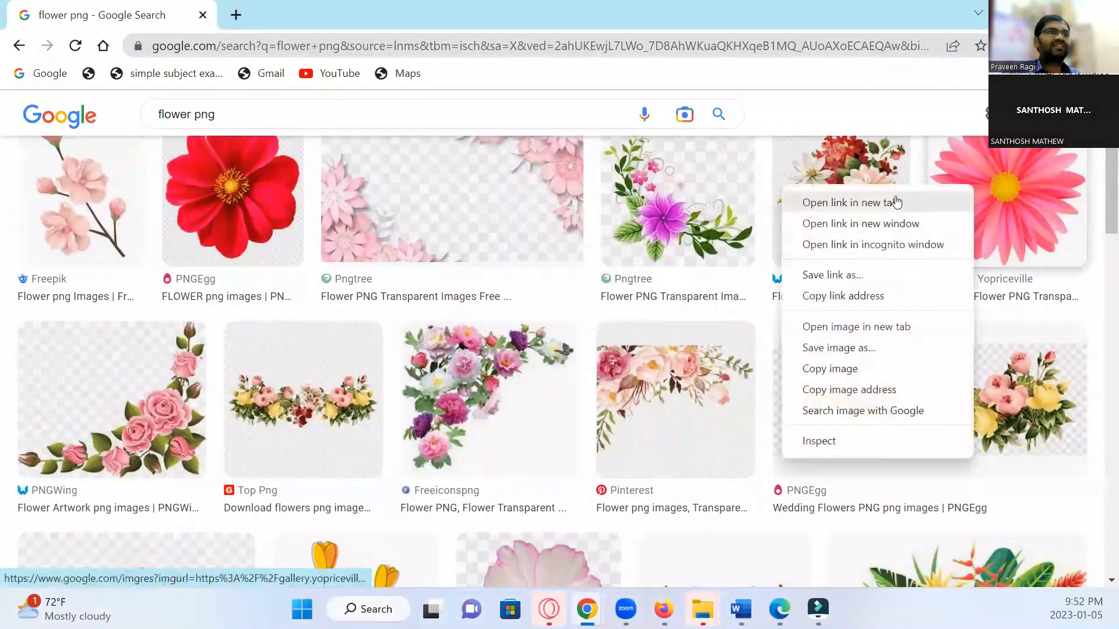
click(896, 202)
click(326, 15)
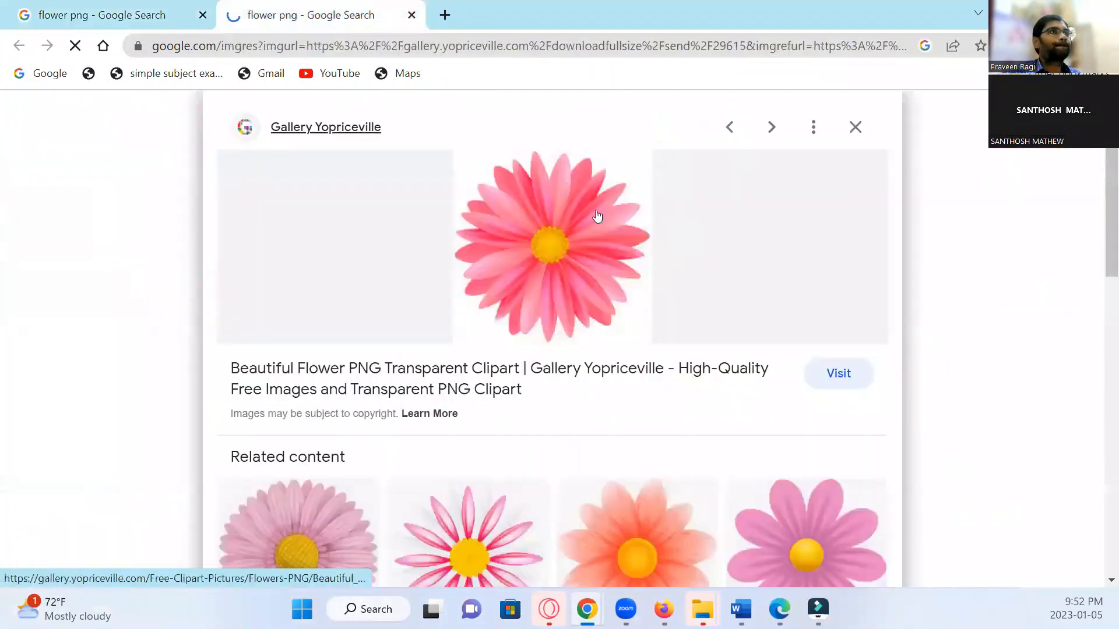
Open the Gallery Yopriceville source page of the pink flower image in another new tab.
scroll(598, 217, down, 1)
right_click(558, 174)
click(606, 195)
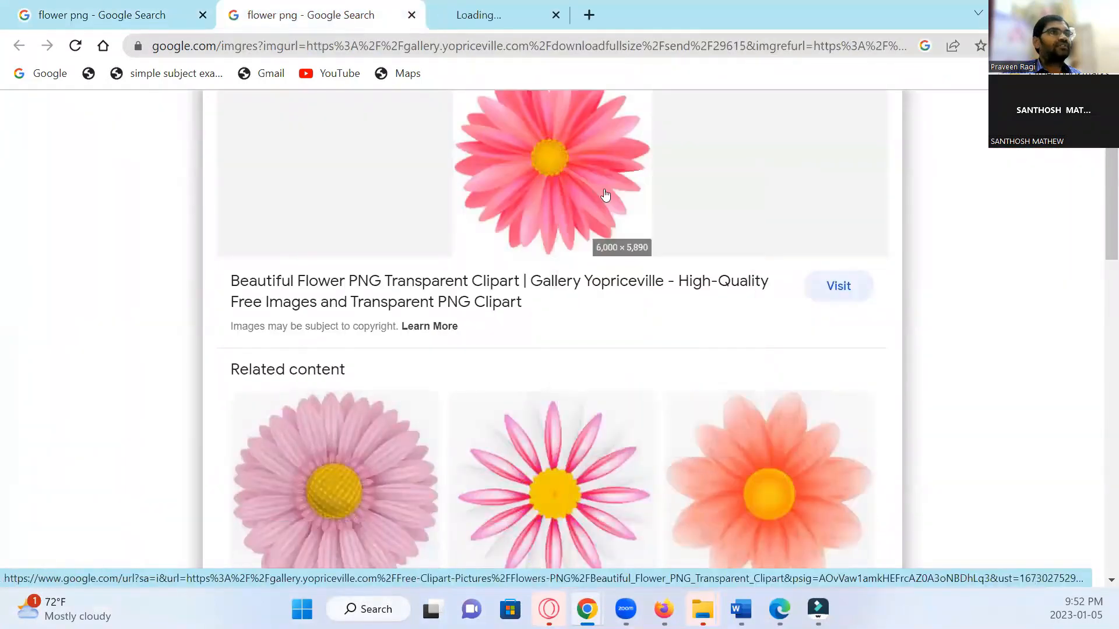
click(521, 18)
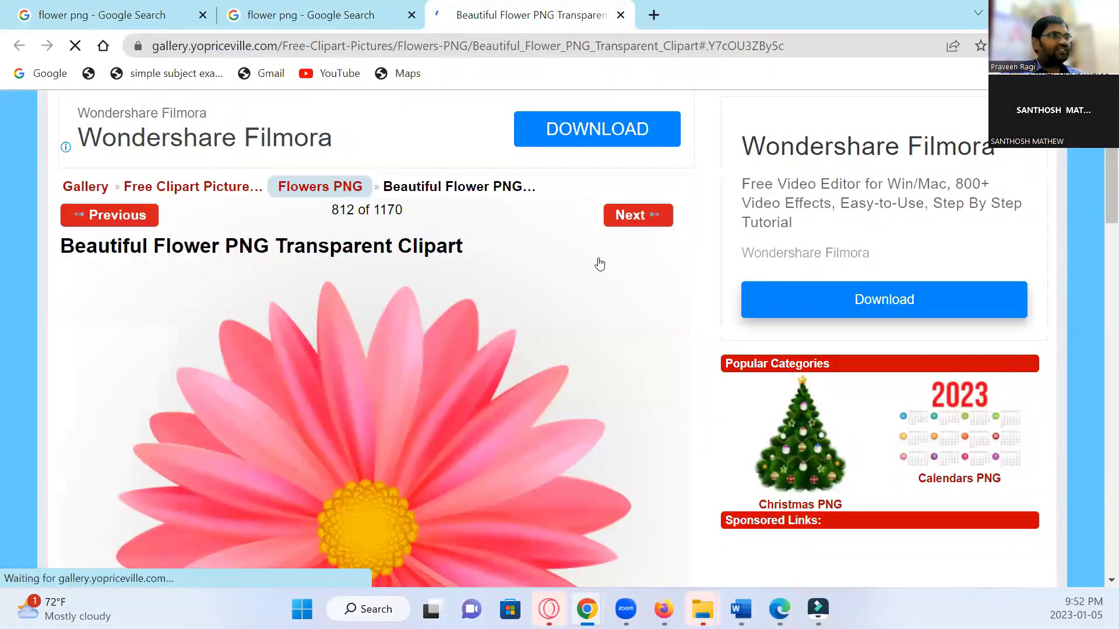
Open the flower image in its own tab, dismiss the ad overlay, and download the full-size Beautiful Flower PNG Transparent Clipart.
scroll(435, 245, down, 5)
right_click(432, 217)
click(497, 233)
scroll(583, 233, down, 5)
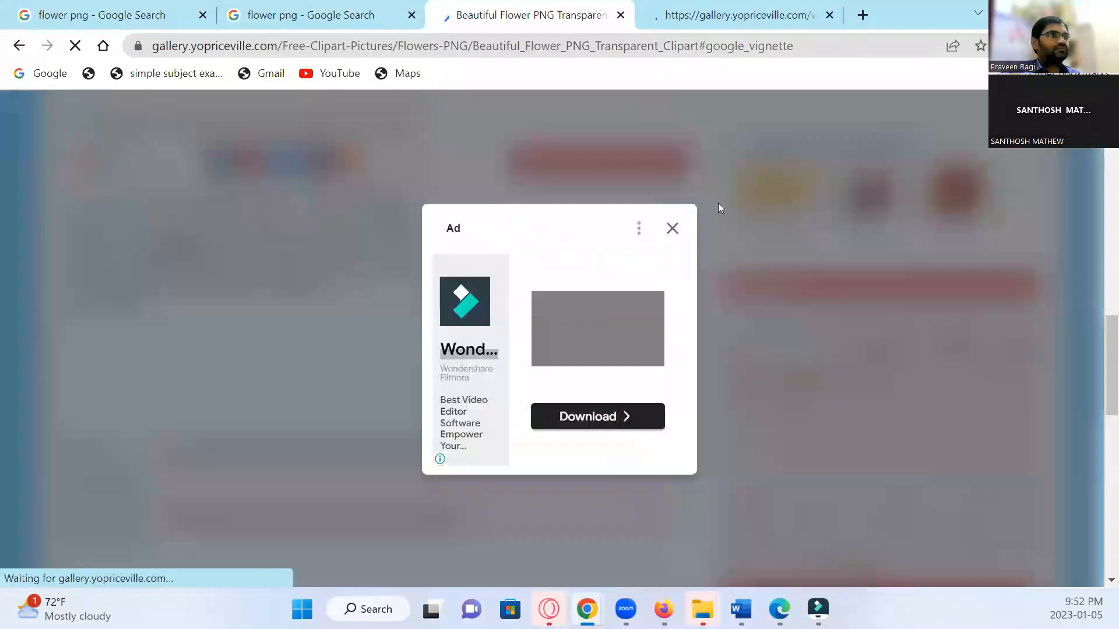
click(673, 229)
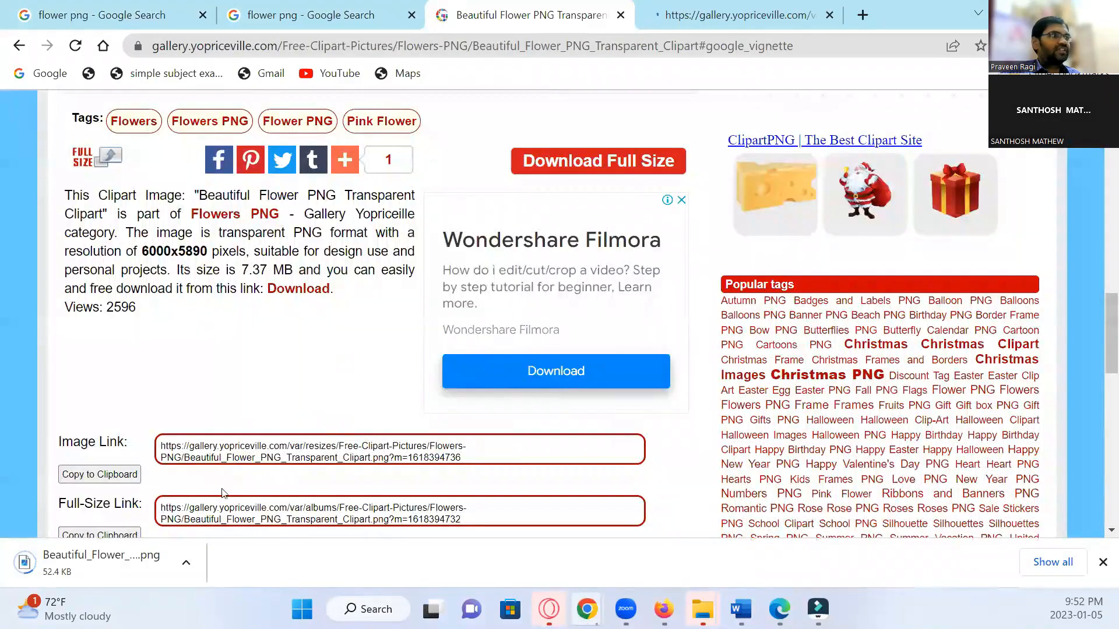
click(187, 563)
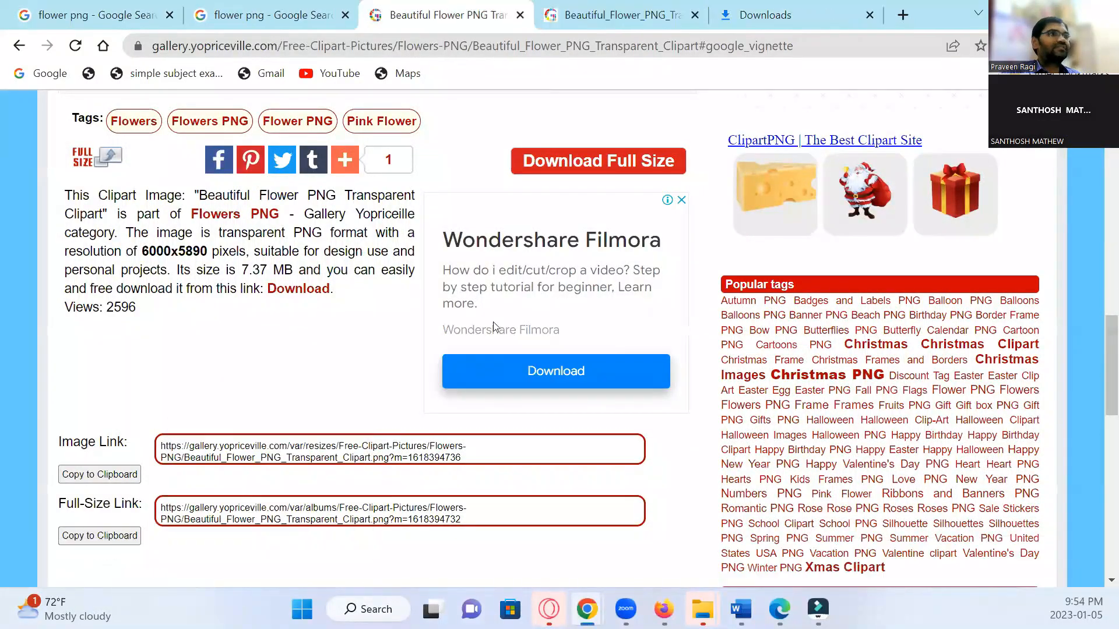
Show Beautiful_Flower_PNG_Transparent_Clipart.png in its download folder and open it to check the image.
scroll(460, 338, up, 3)
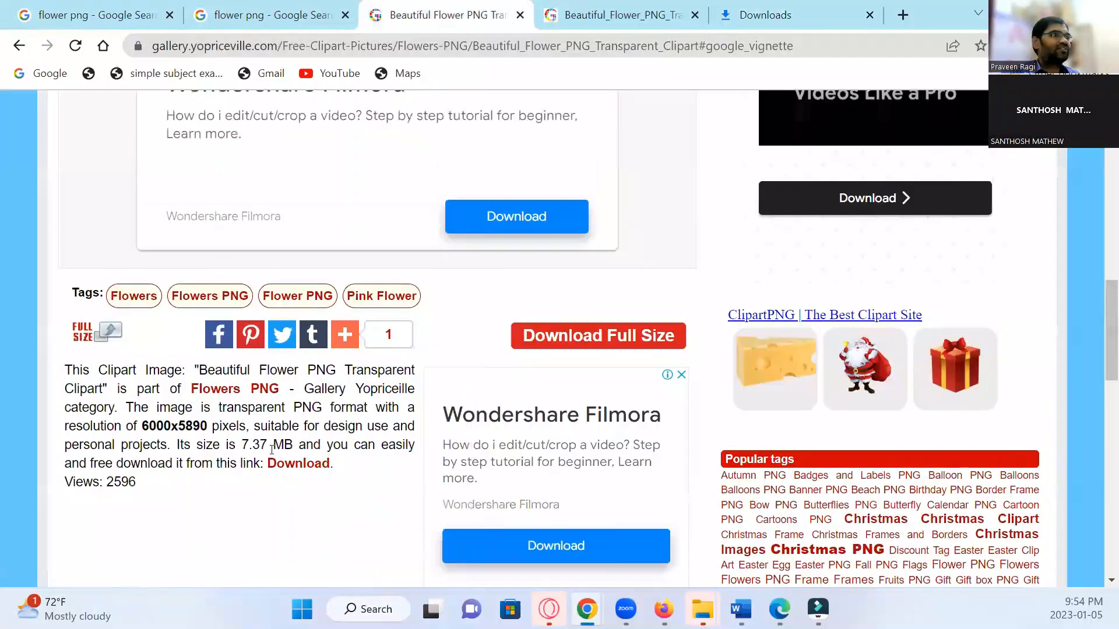
click(775, 16)
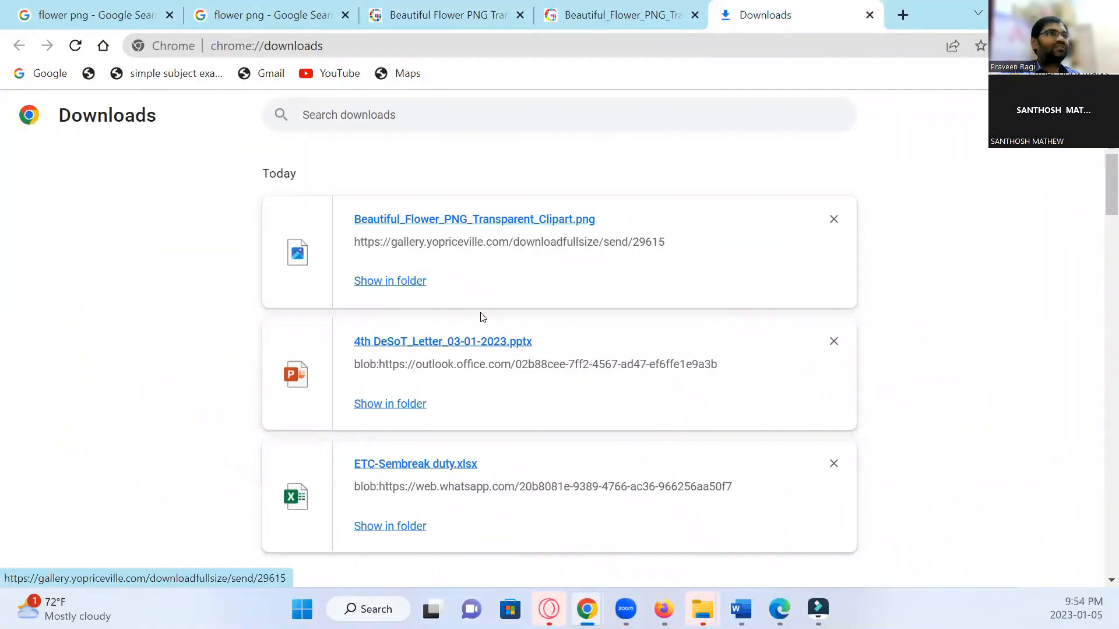
click(415, 282)
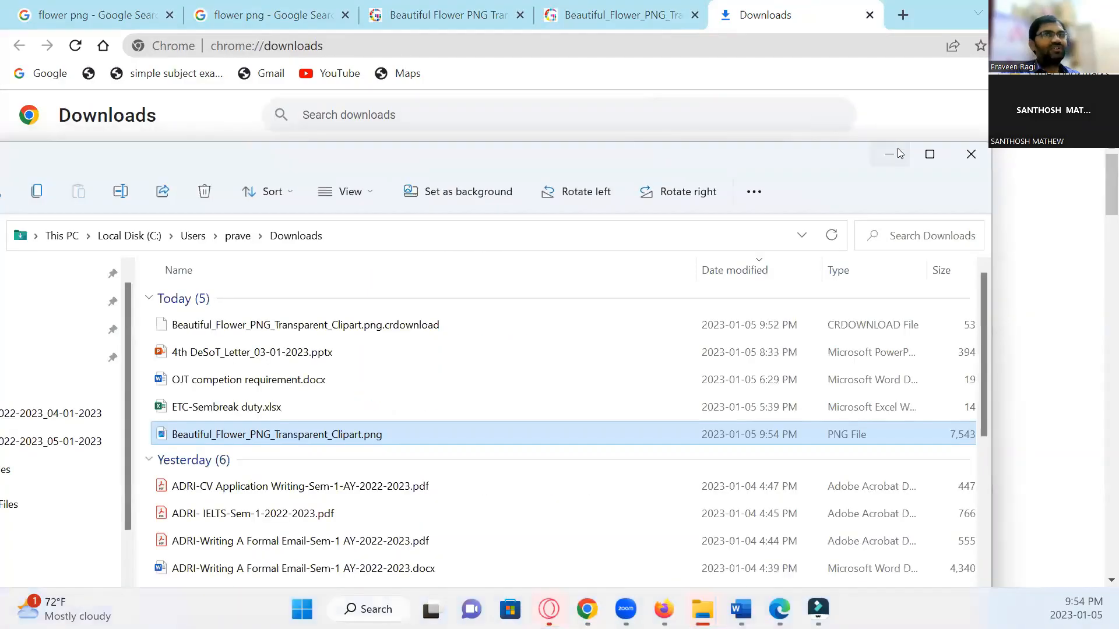
click(929, 154)
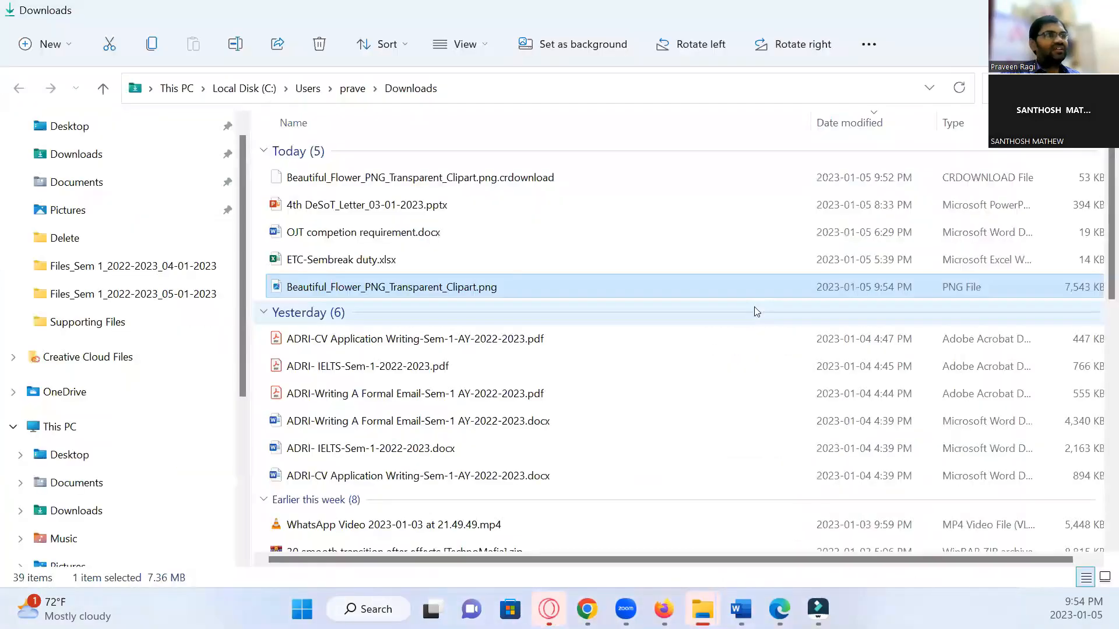
double_click(464, 286)
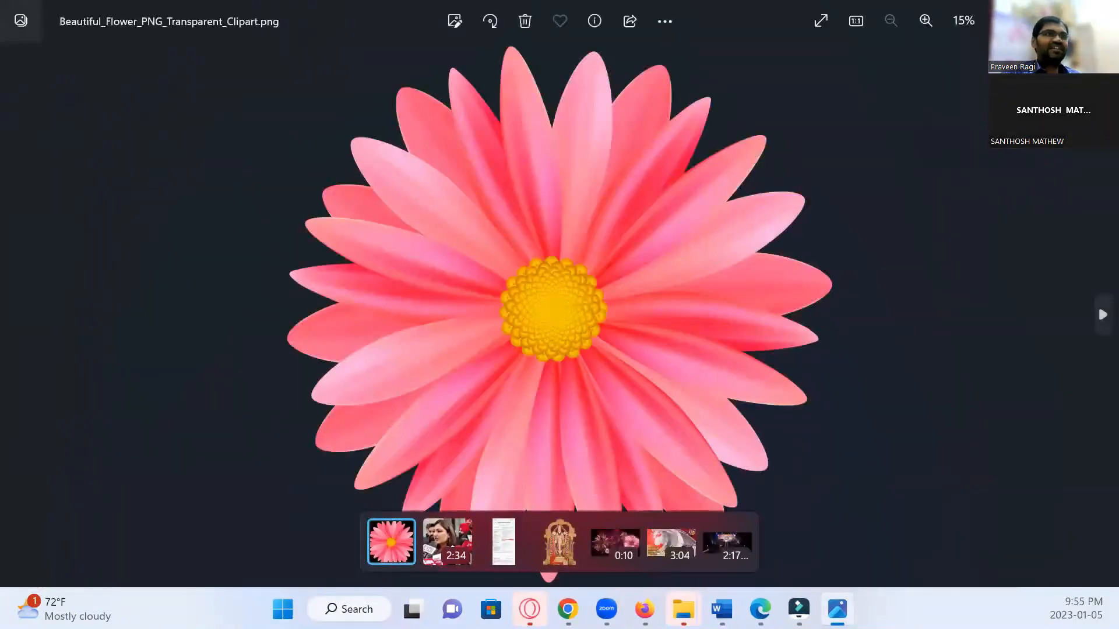
Close the image preview, switch to Filmora, and delete the lucky cat clip from the timeline.
key(alt+F4)
click(818, 608)
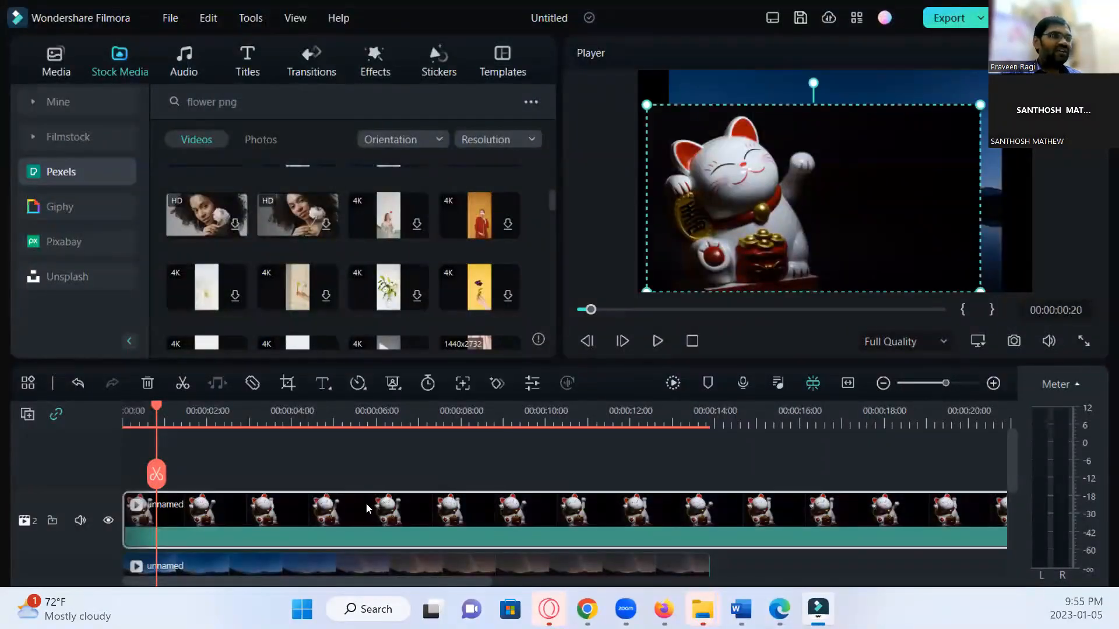
key(Delete)
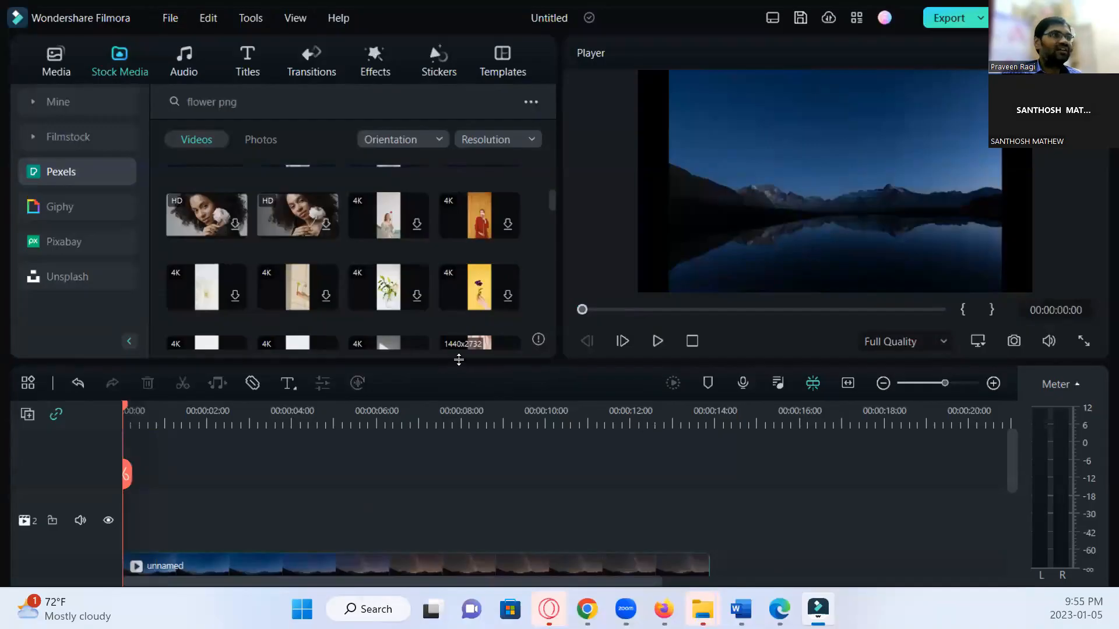
Review the Project Media, Global Media, Cloud Media and Adjustment Layer sections of the media library.
click(53, 57)
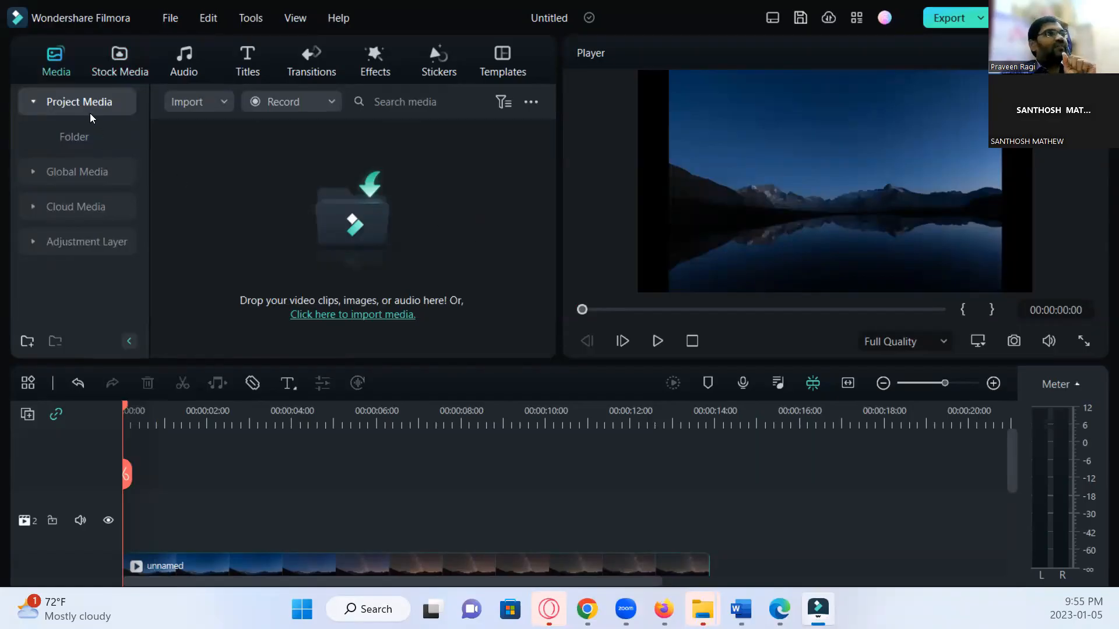
click(92, 141)
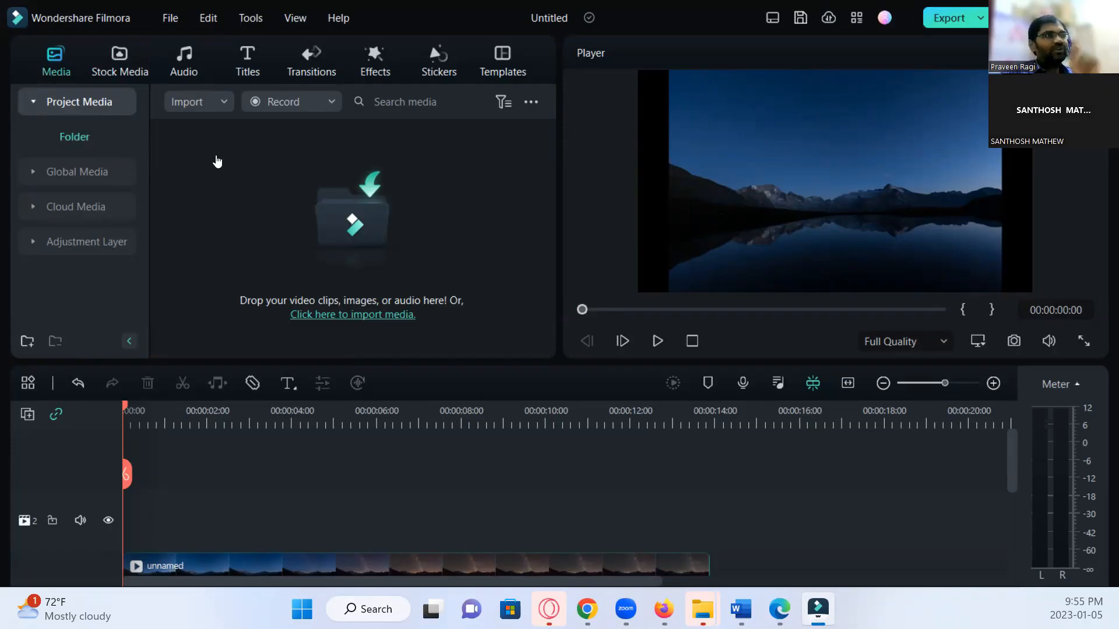
click(76, 175)
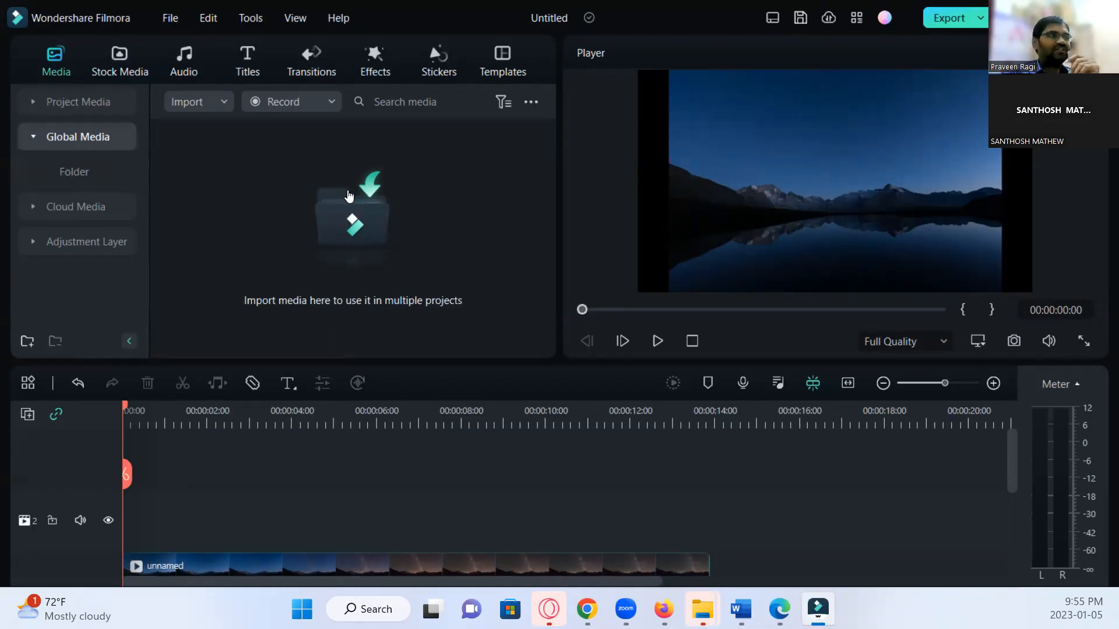
click(84, 214)
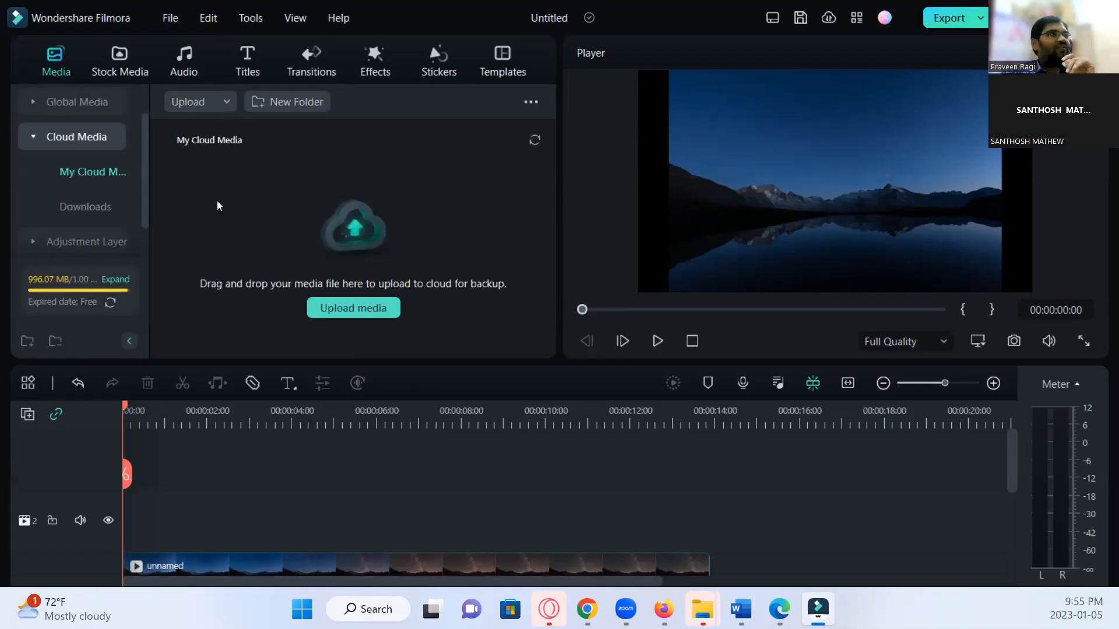
click(103, 213)
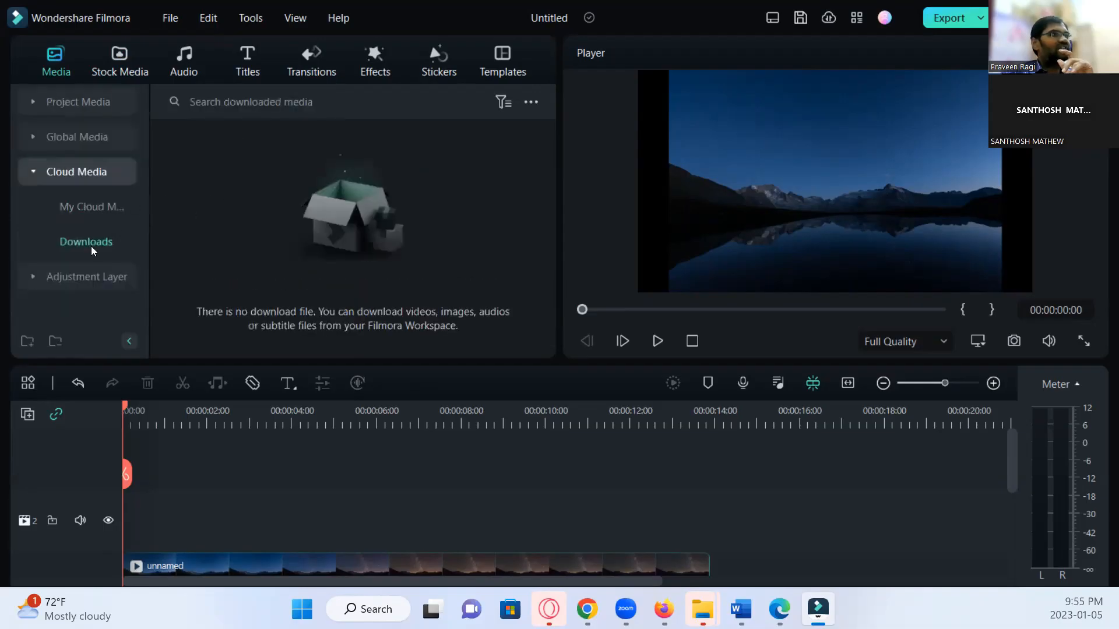
click(69, 282)
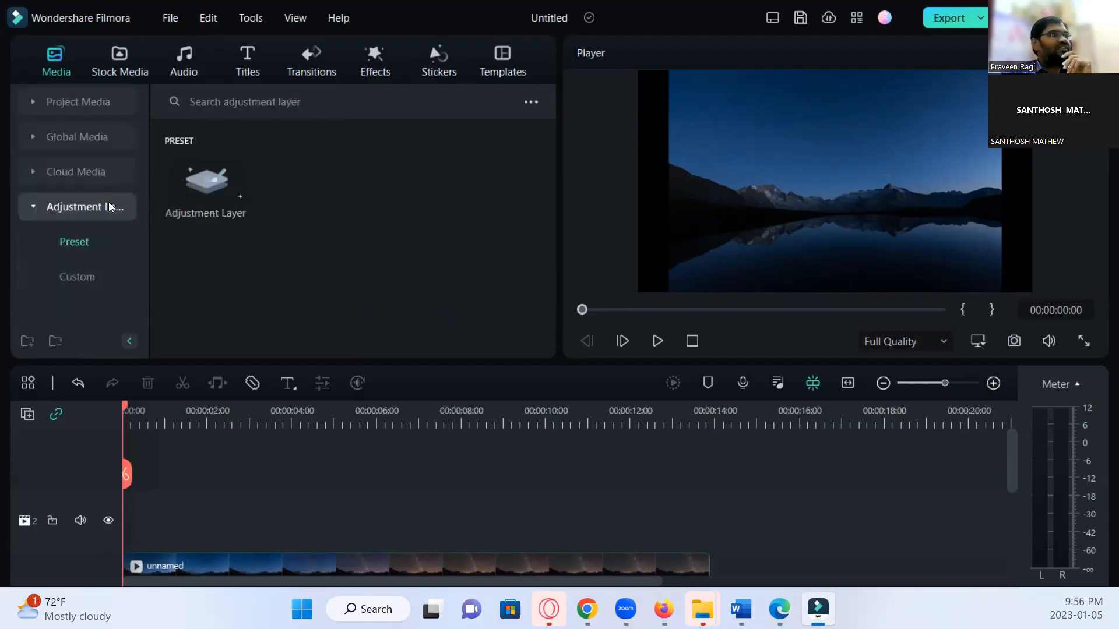
click(69, 105)
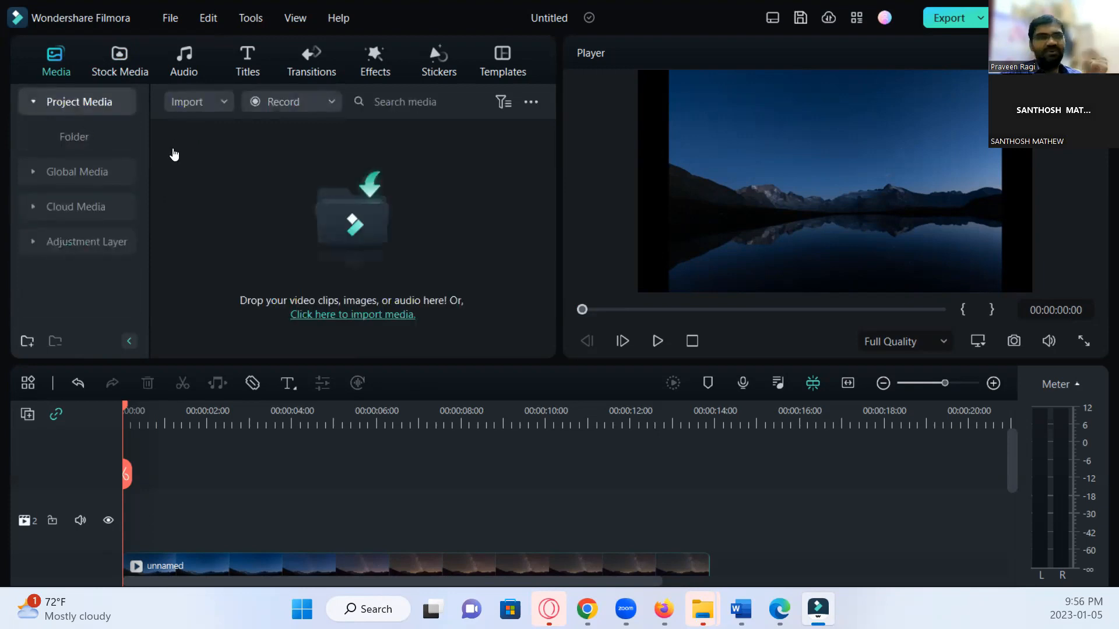
Import Beautiful_Flower_PNG_Transparent_Clipart.png into Global Media.
click(79, 173)
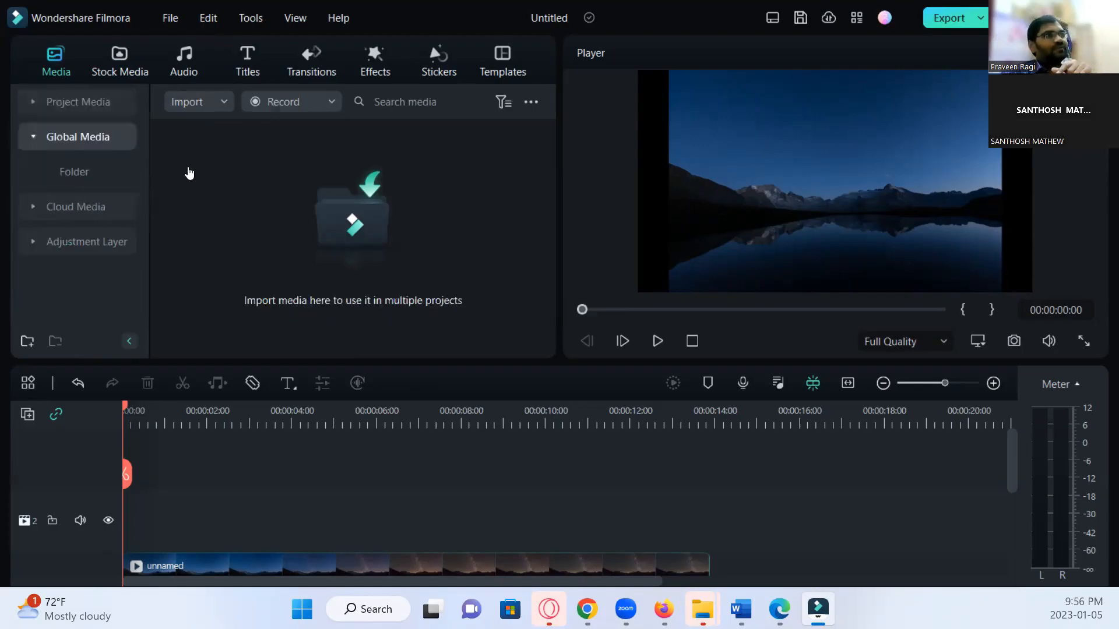
click(190, 173)
click(494, 170)
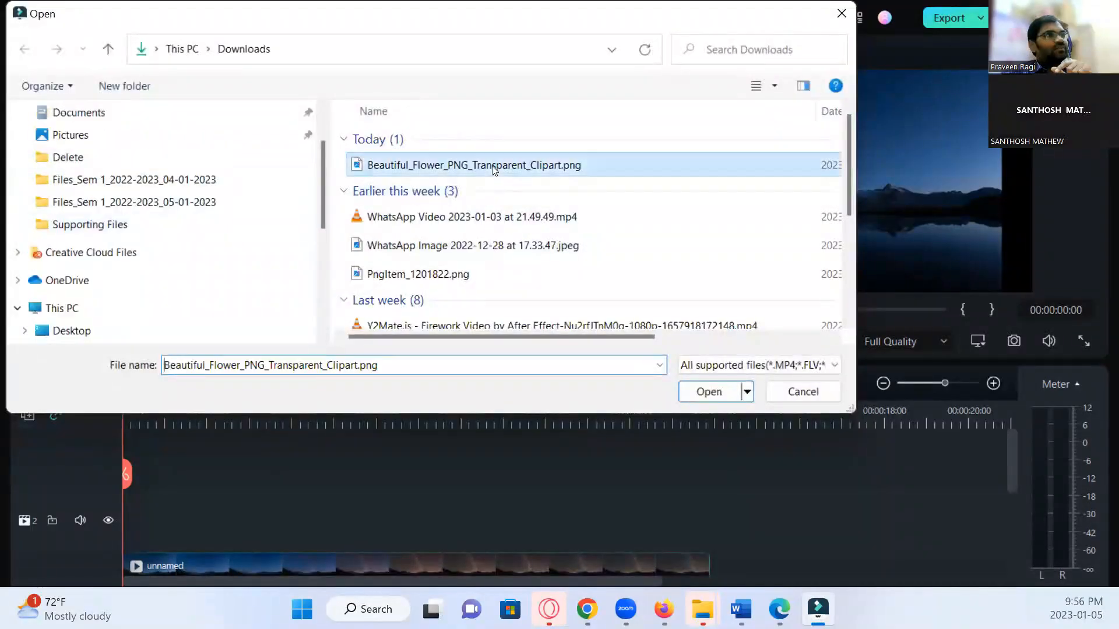
click(710, 392)
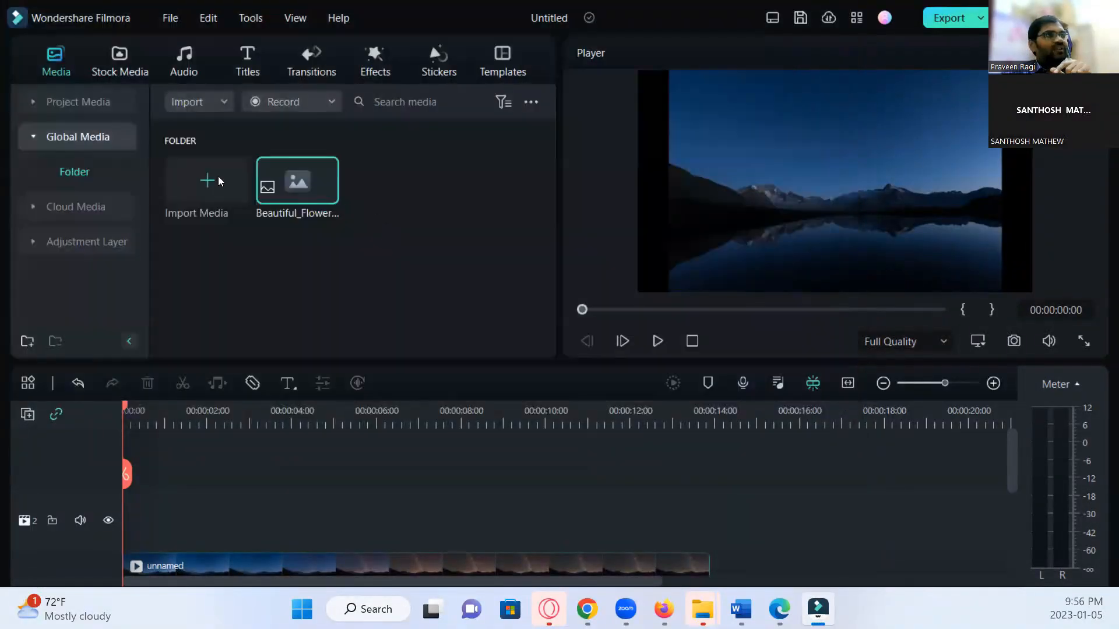
Place the flower image on the track above the lake clip, and scale it down at 00:00:03:02 to a small flower in the sky.
drag(322, 187, 111, 521)
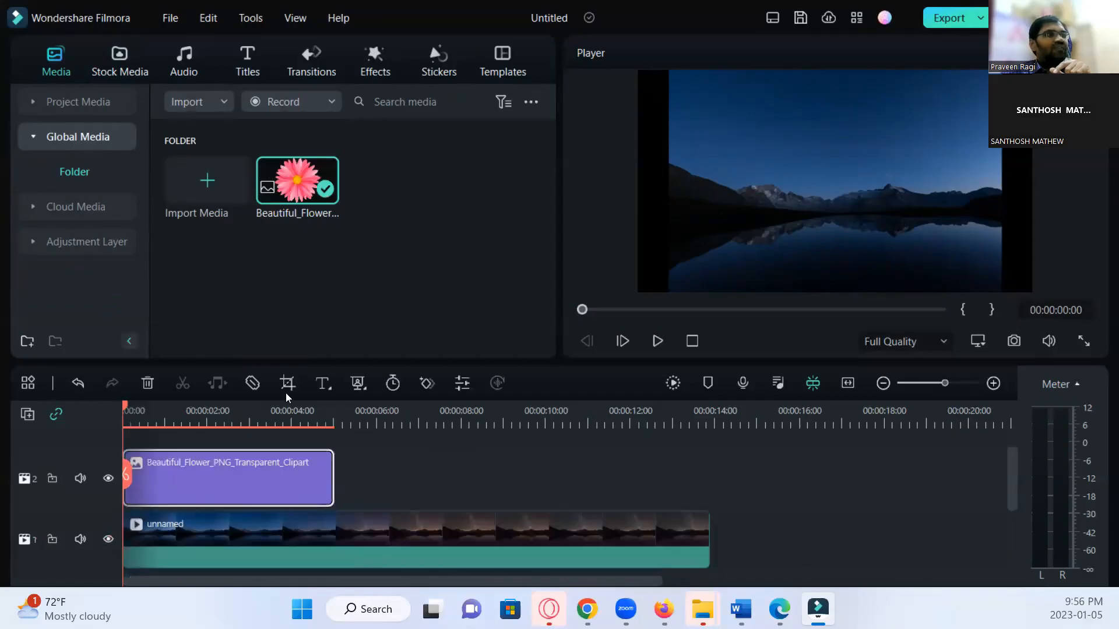
click(252, 409)
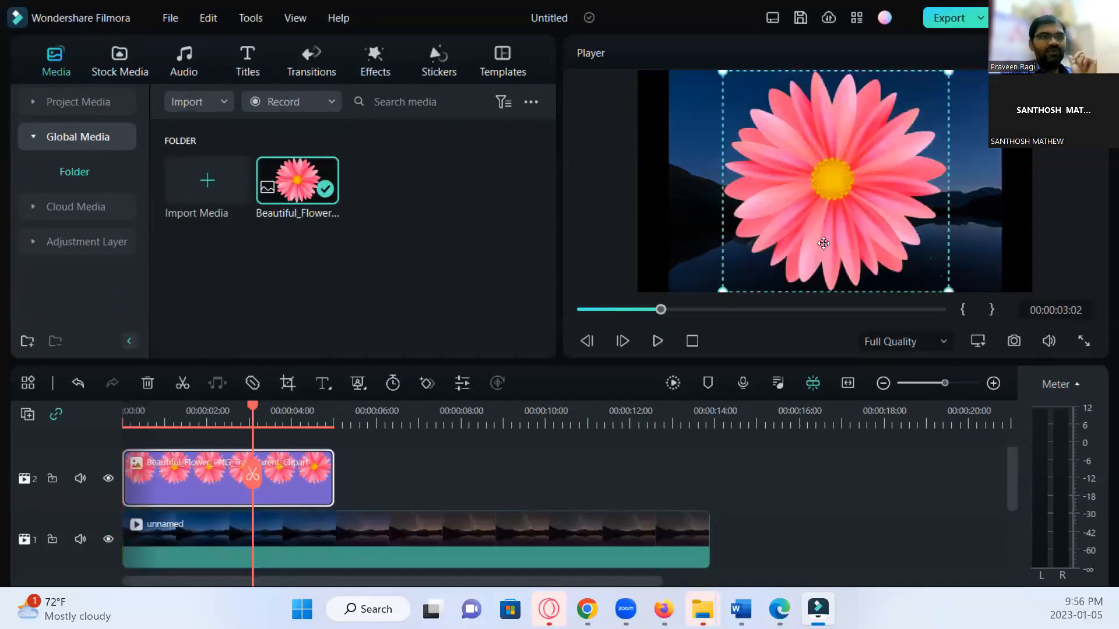
drag(947, 289, 838, 154)
click(384, 237)
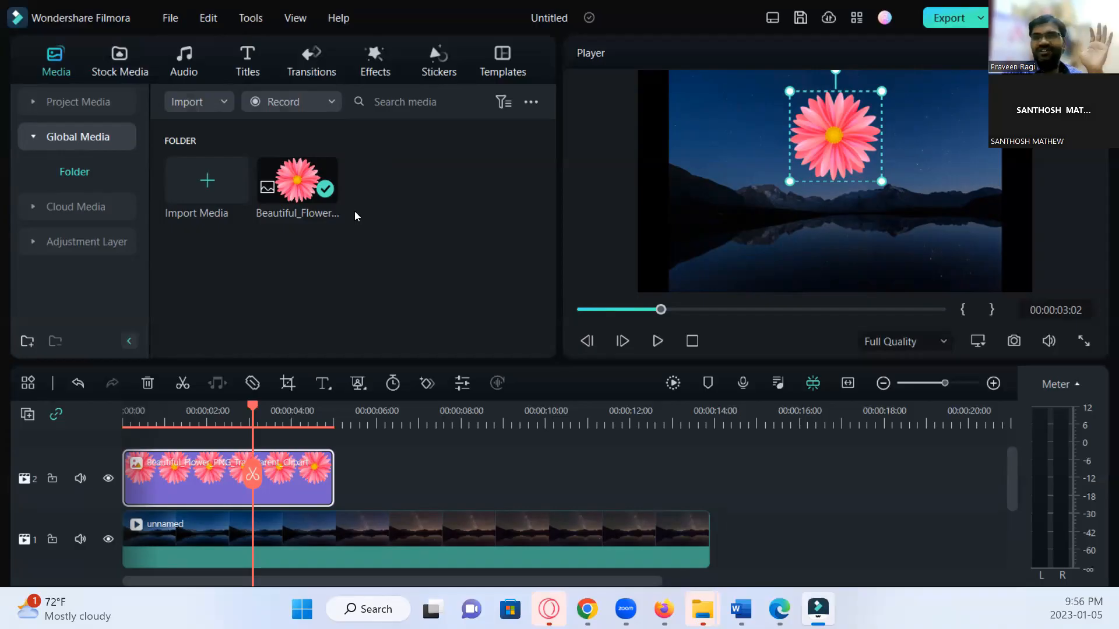
Compare the contents of Project Media and Global Media for the flower image.
click(85, 103)
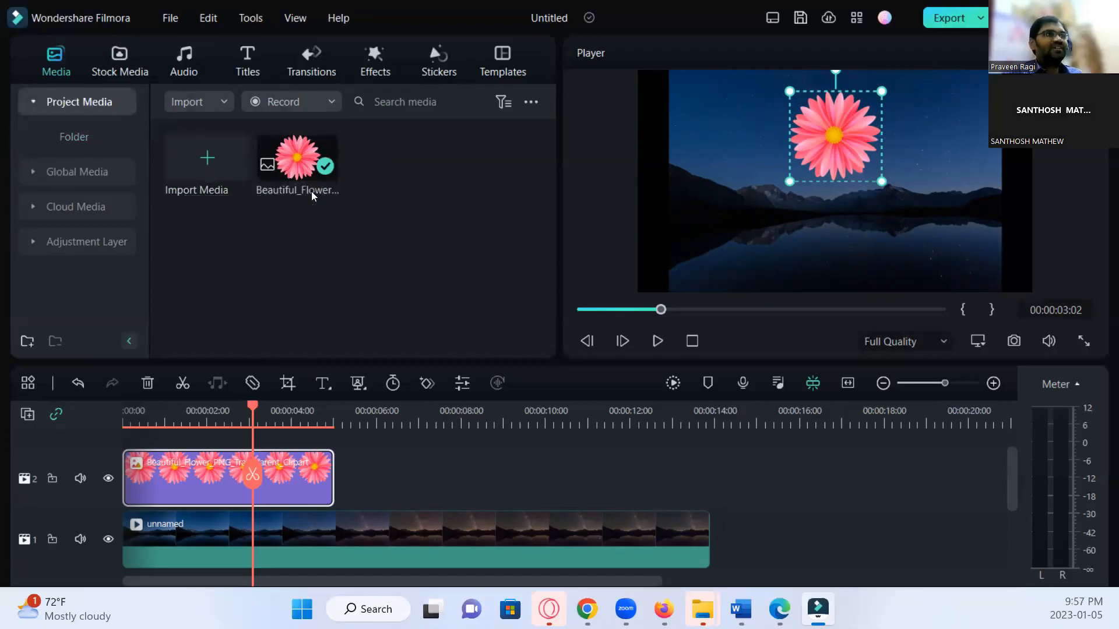
click(96, 171)
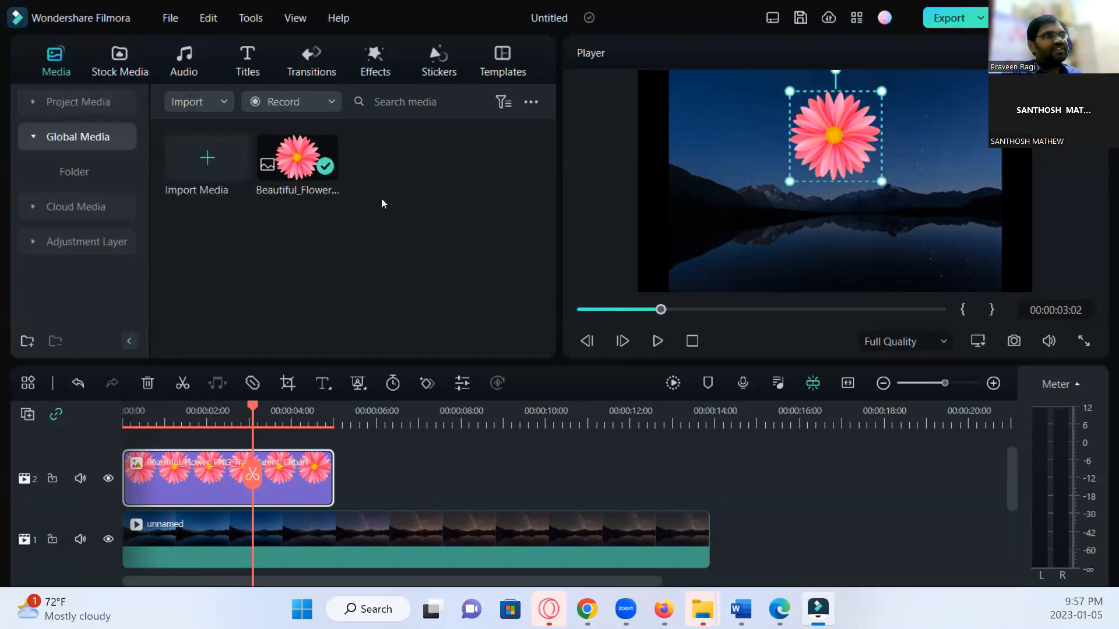
click(81, 104)
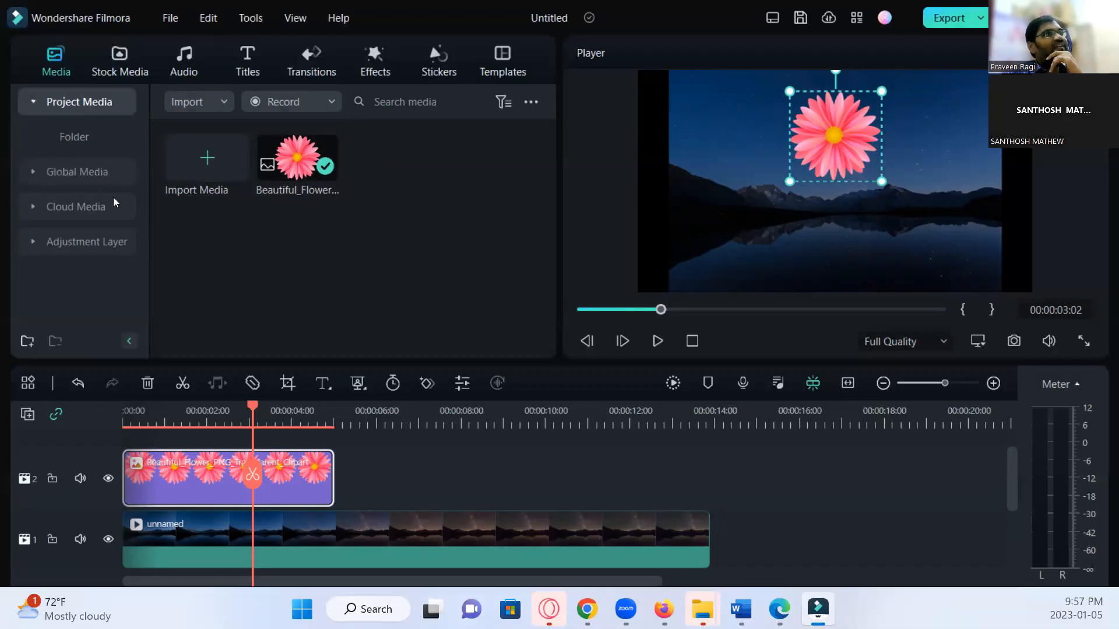
click(101, 172)
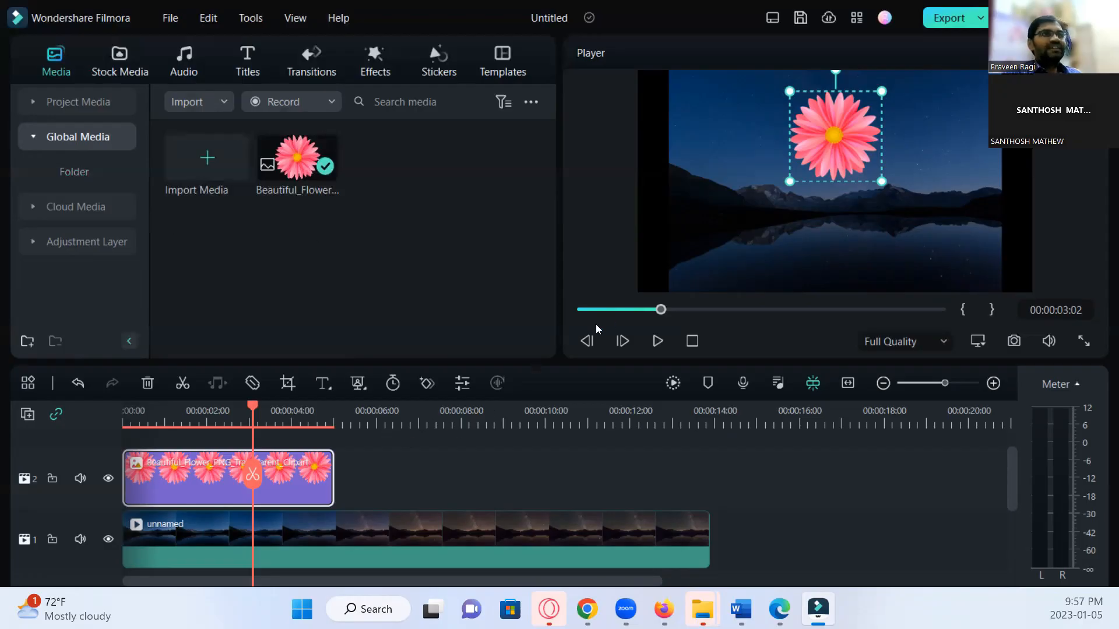
Enlarge the flower to 72.6% scale at the start of the clip and centre it over the lake.
drag(253, 406, 55, 417)
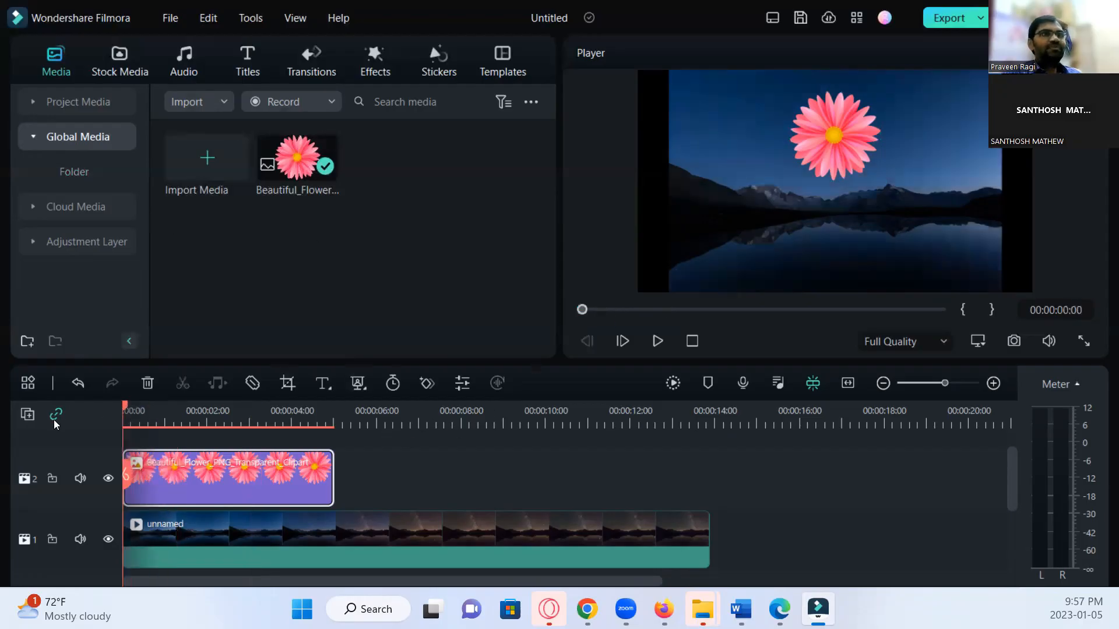
click(817, 129)
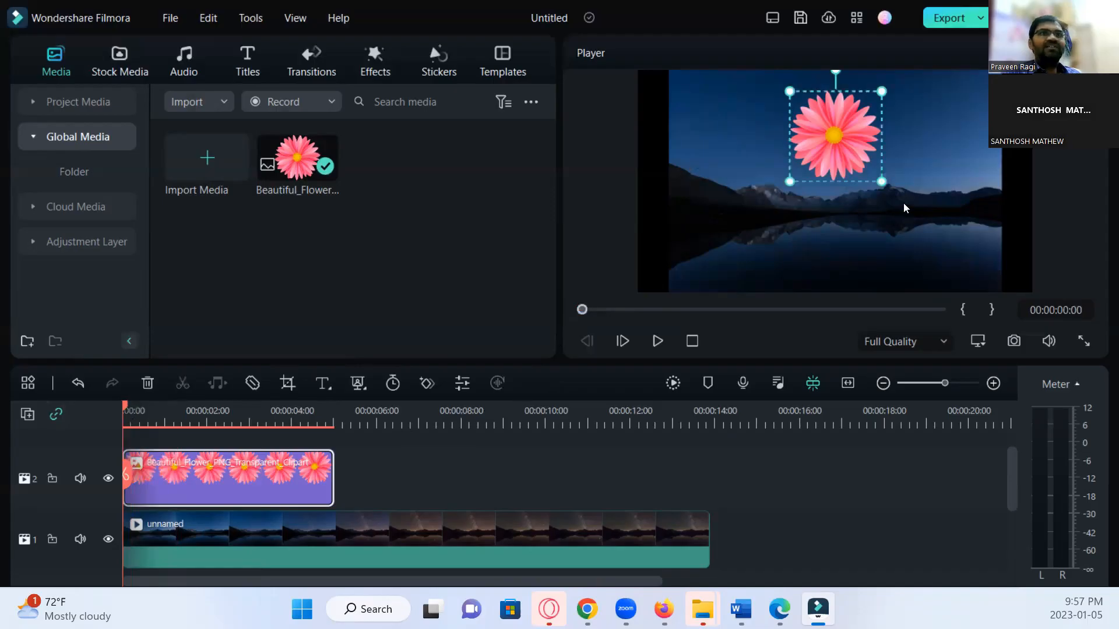
drag(880, 184, 944, 246)
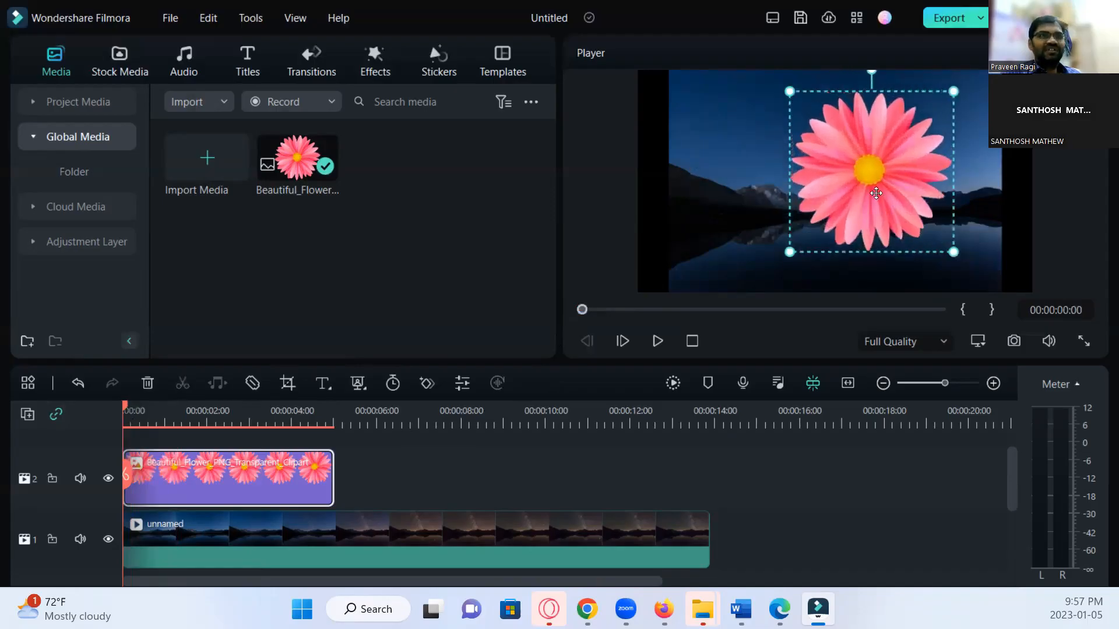
drag(844, 206, 845, 207)
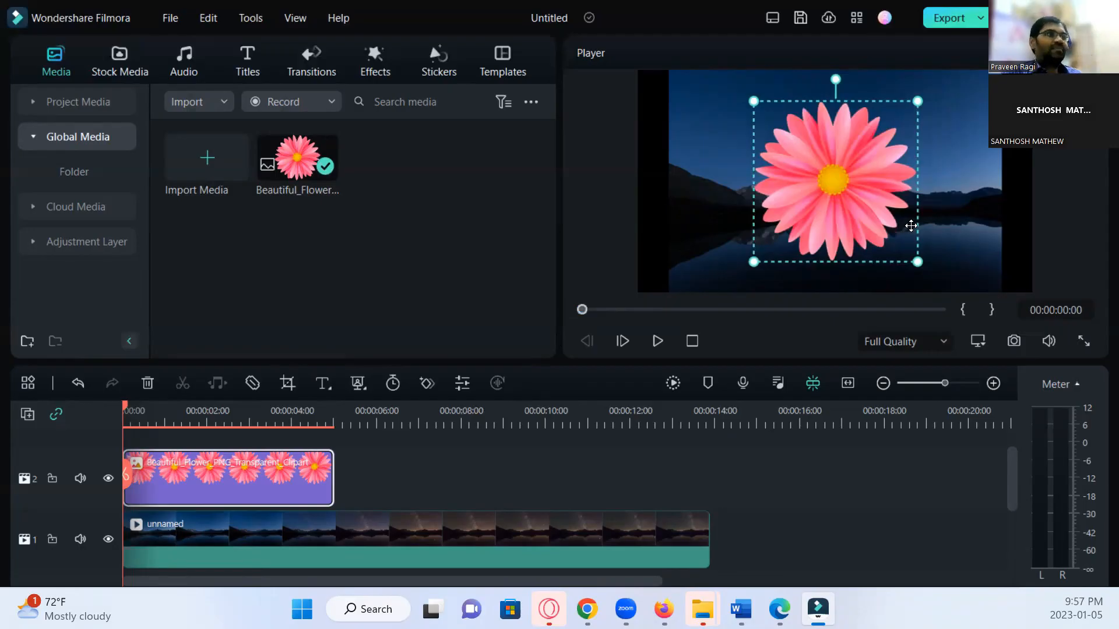
Keyframe the flower's scale at the clip start, and shrink it to 37% at 00:00:01:00.
double_click(226, 479)
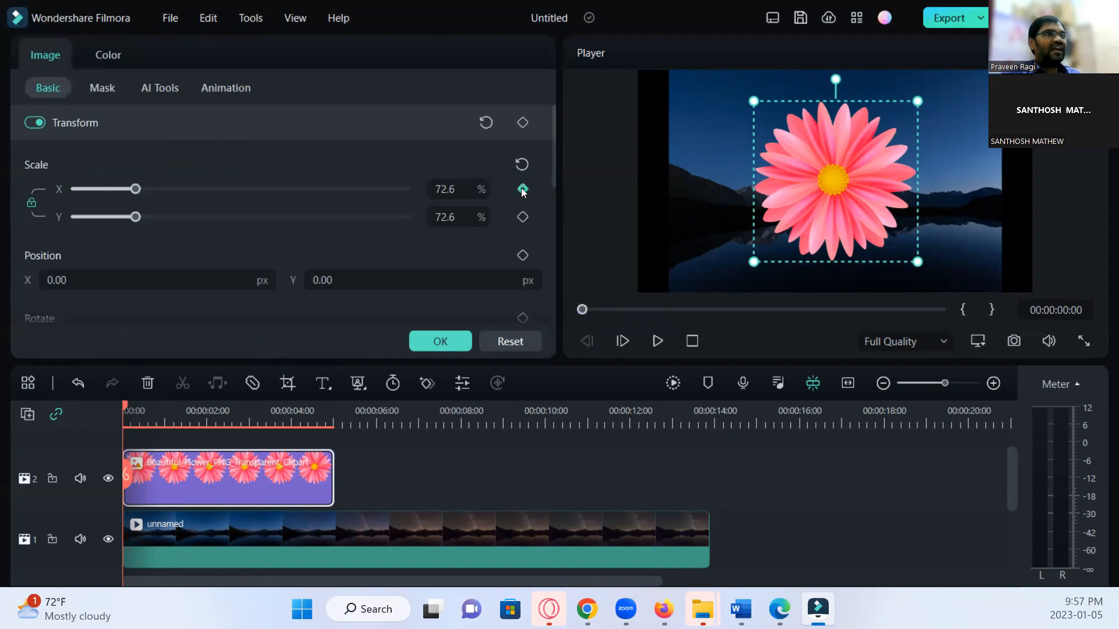
click(523, 189)
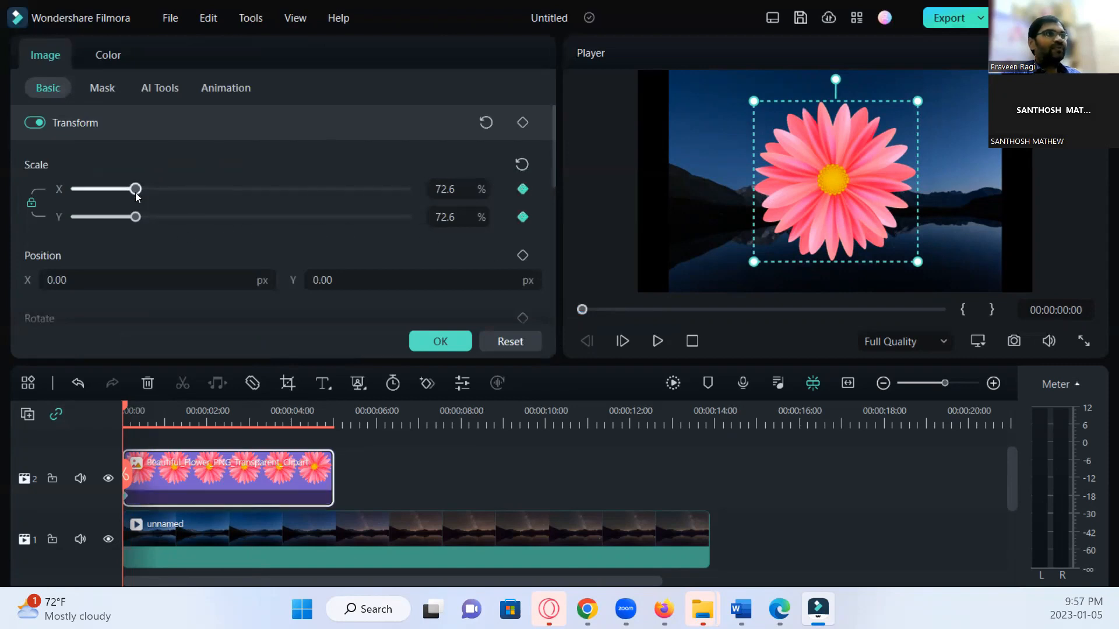
key(space)
key(space)
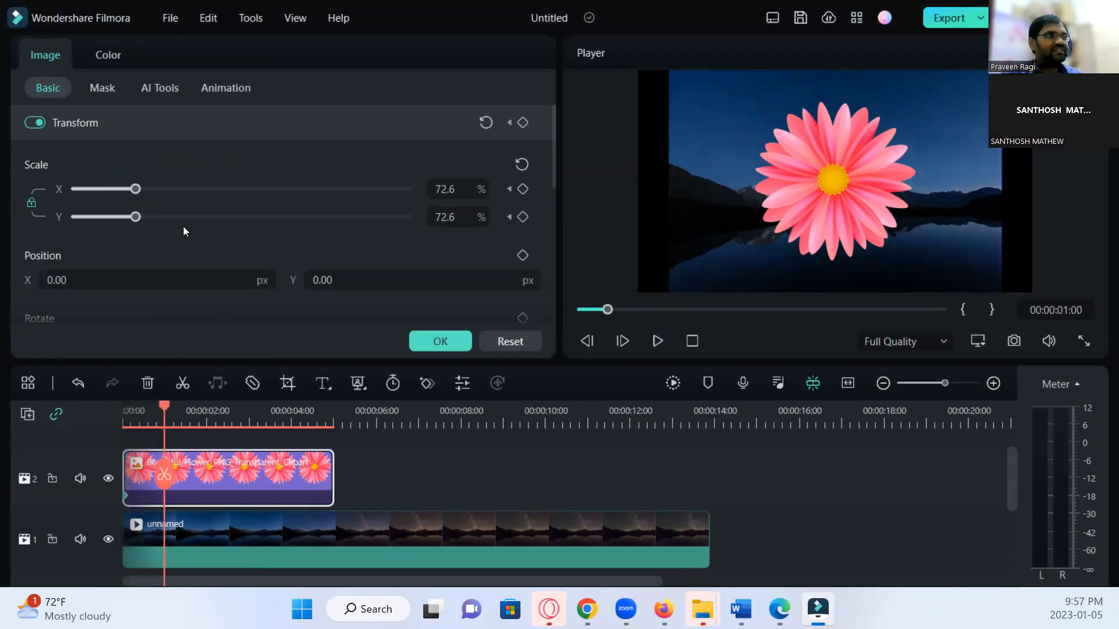
drag(135, 189, 105, 190)
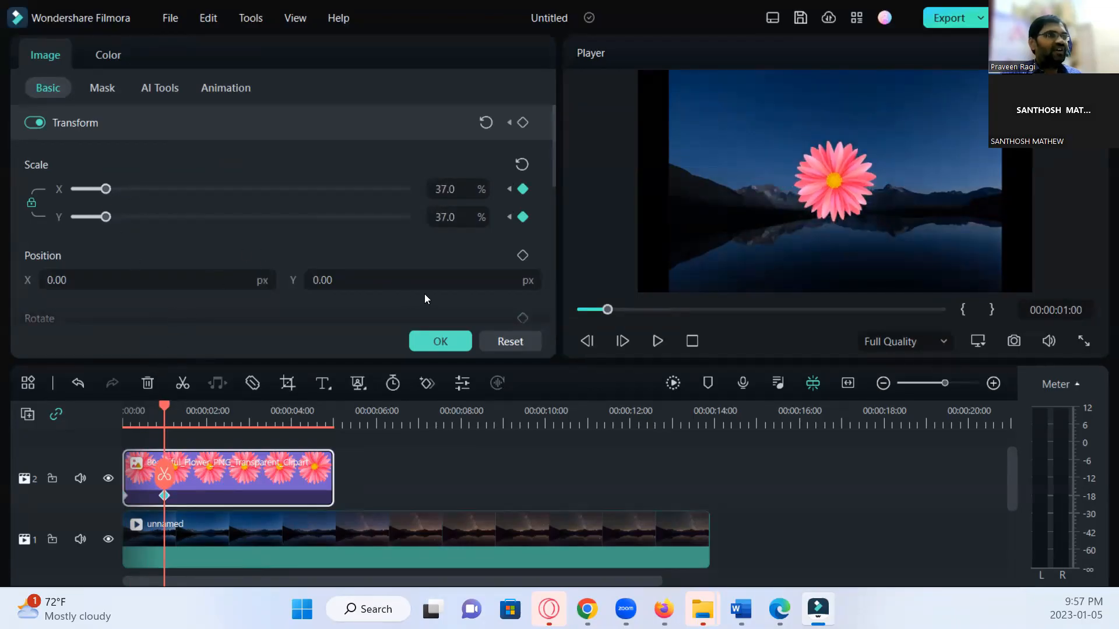
Keyframe the flower's position at the clip start, and raise it to Y 258.93 px at 00:00:01:00.
drag(165, 407, 99, 407)
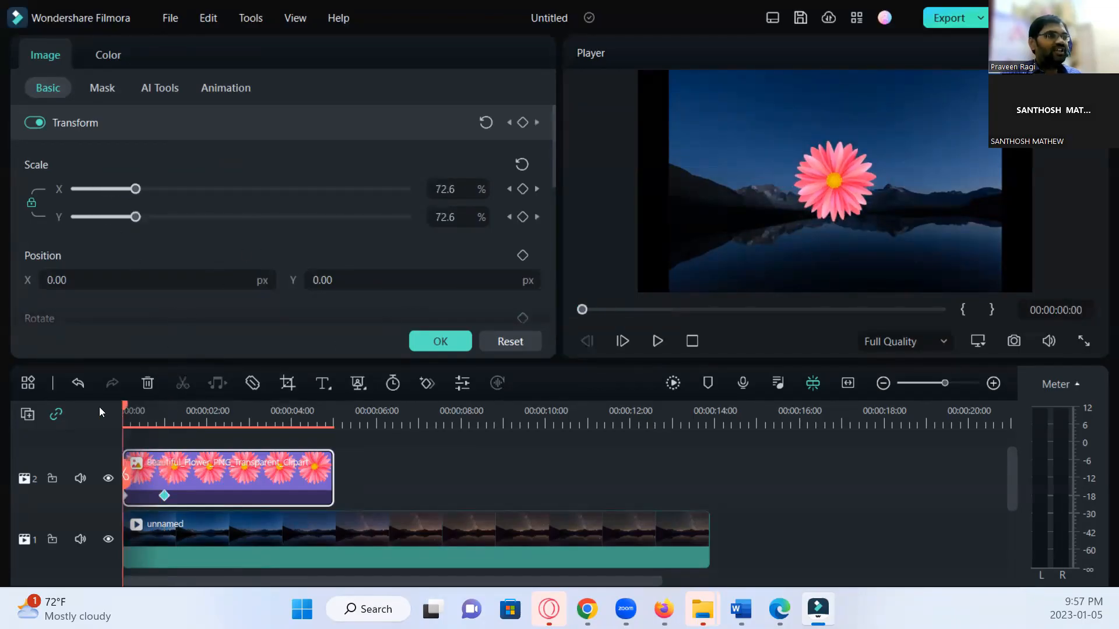
click(524, 255)
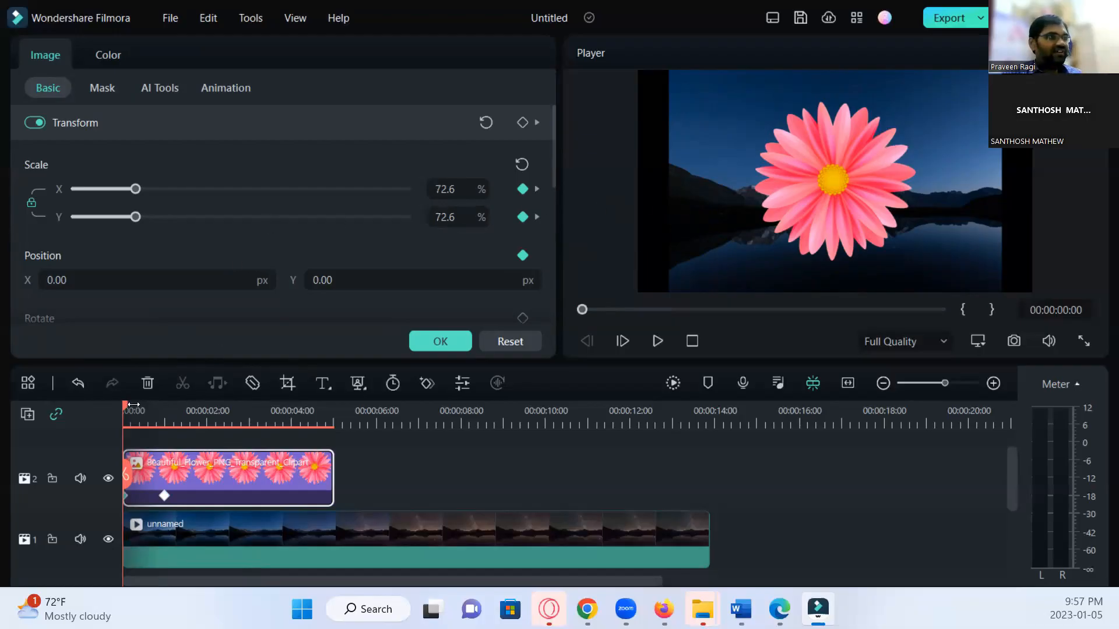
drag(133, 404, 164, 405)
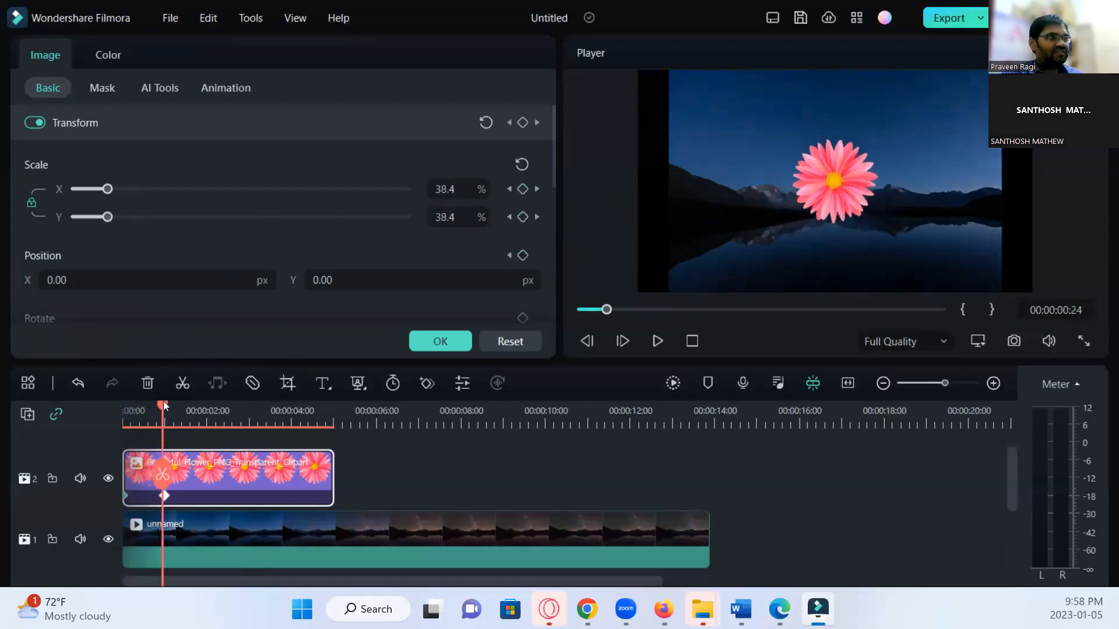
click(964, 383)
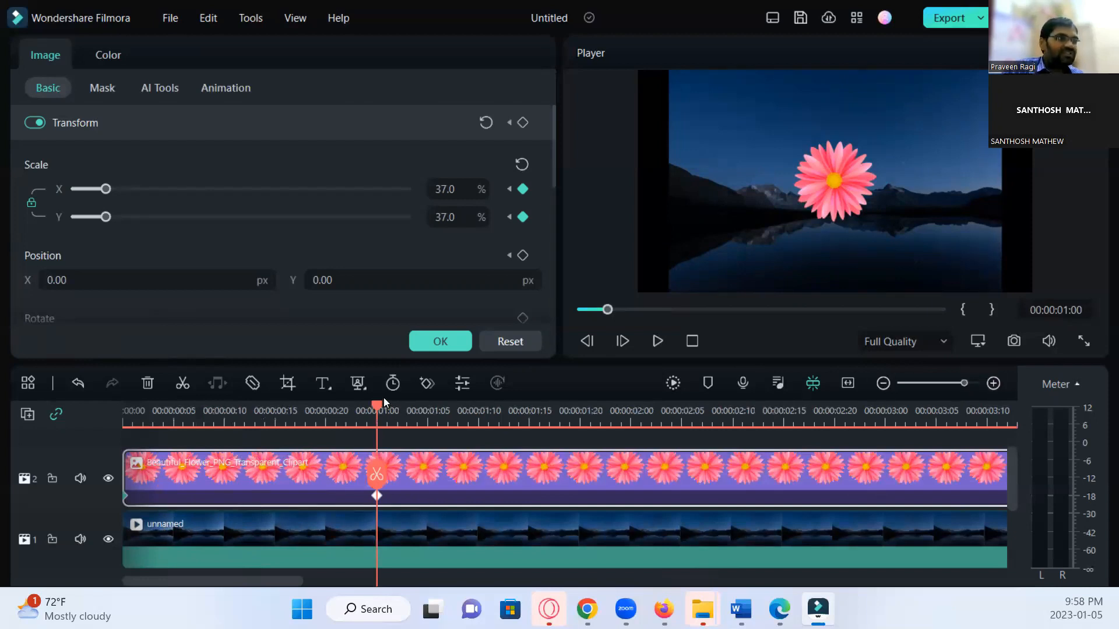
key(Right)
key(Right)
key(Left)
key(Left)
key(Left)
key(Left)
key(Right)
key(Right)
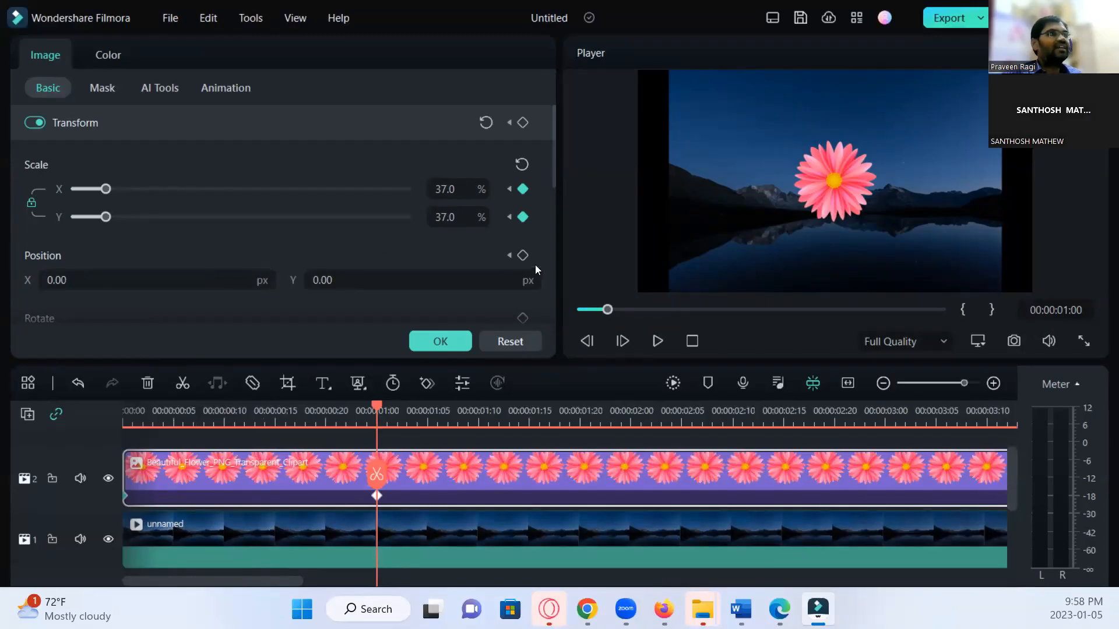
drag(833, 181, 834, 125)
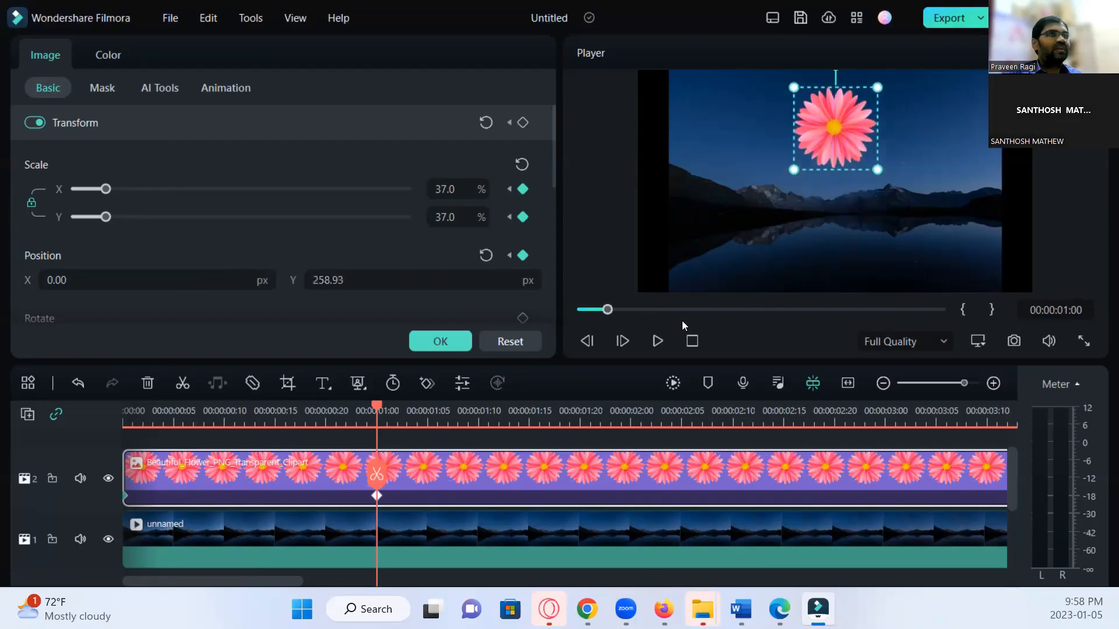
Review the shrinking, rising flower from the clip start, and add a rotation keyframe at 00:00:01:00.
drag(334, 405, 63, 407)
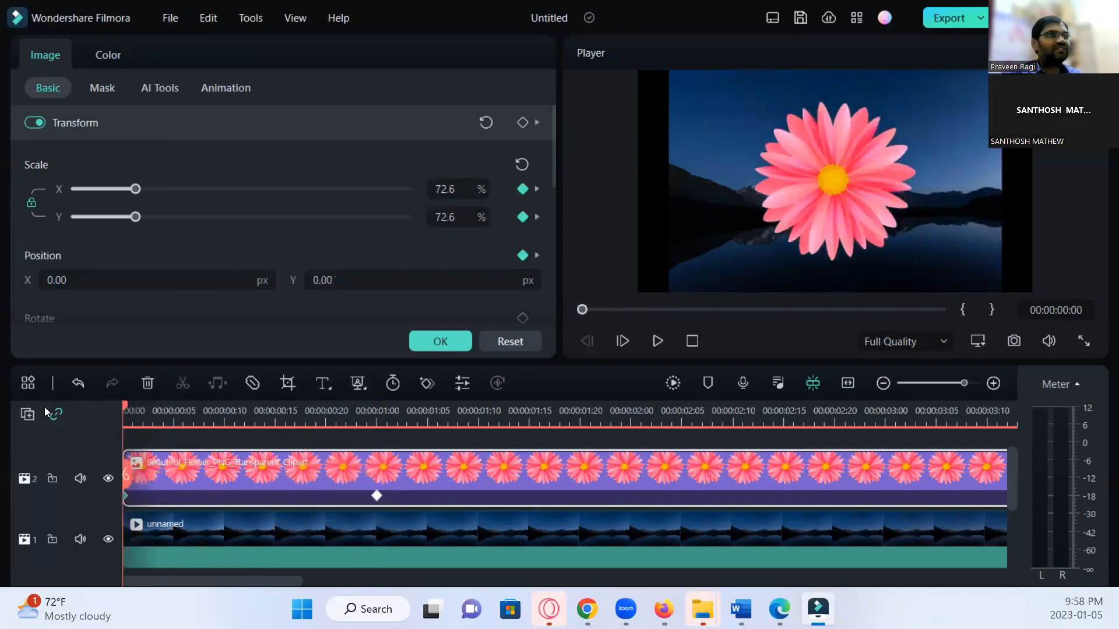
drag(123, 416, 375, 421)
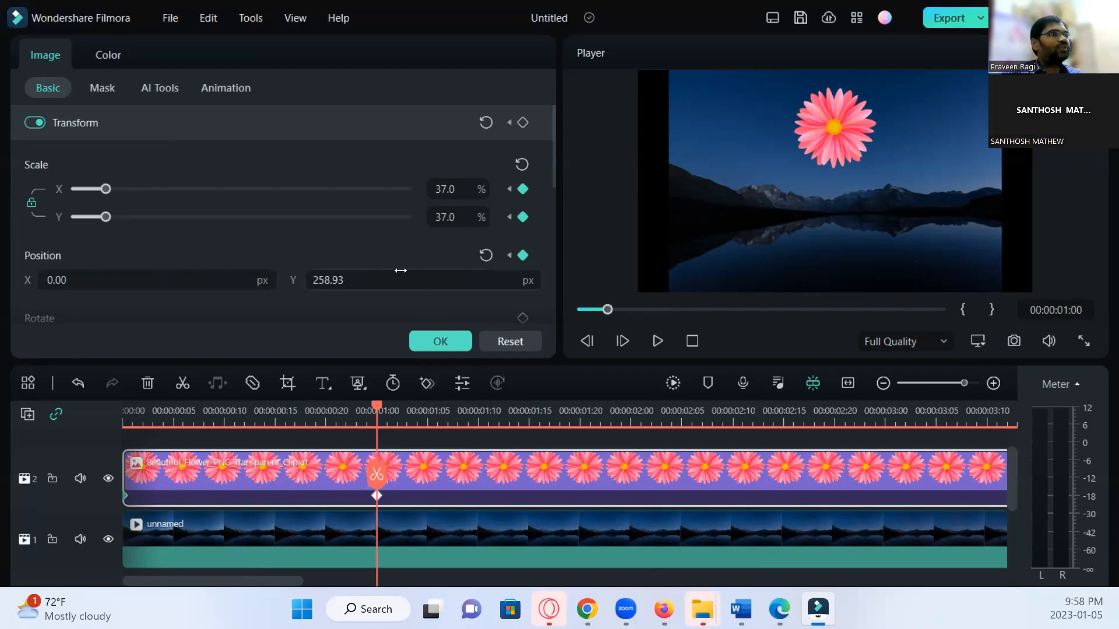
scroll(402, 257, down, 1)
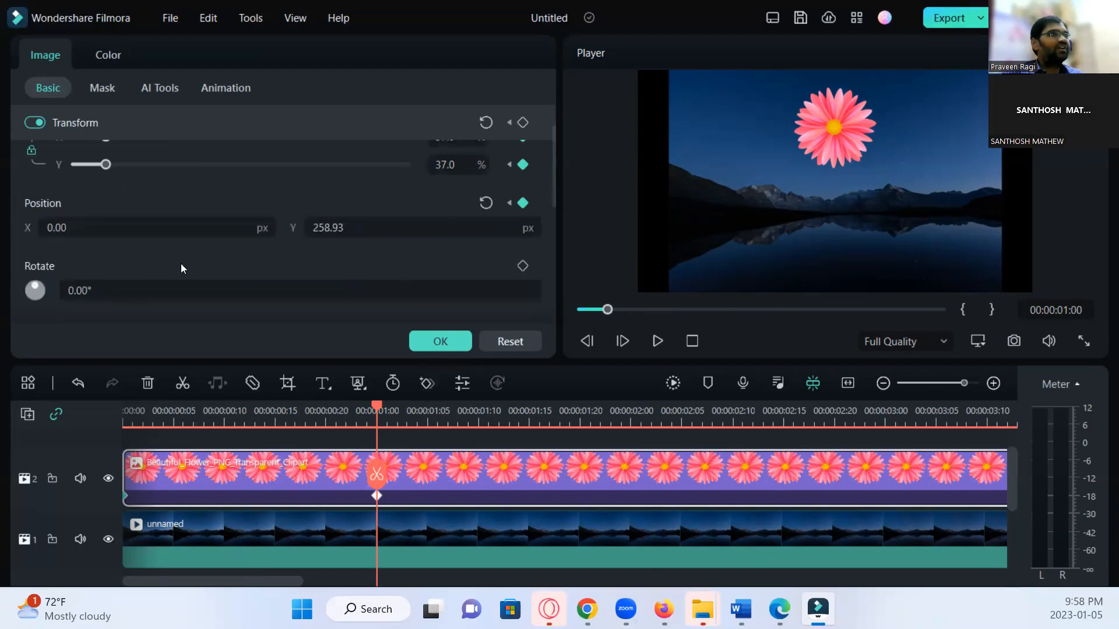
click(522, 266)
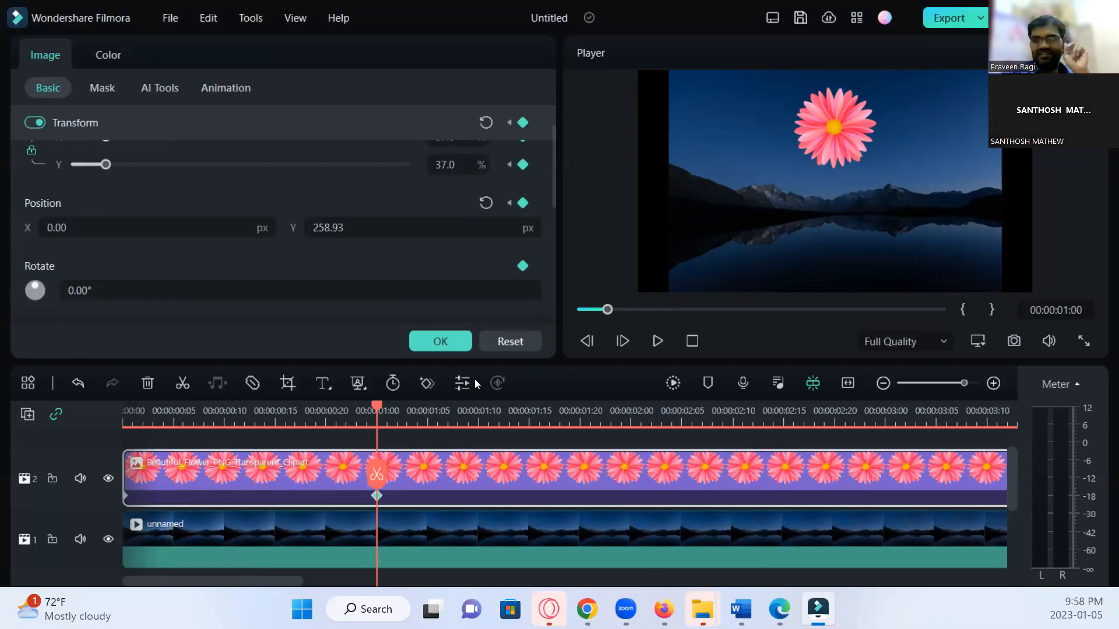
Set the flower's rotation to 360° at 00:00:04:23, near the end of its clip.
click(922, 380)
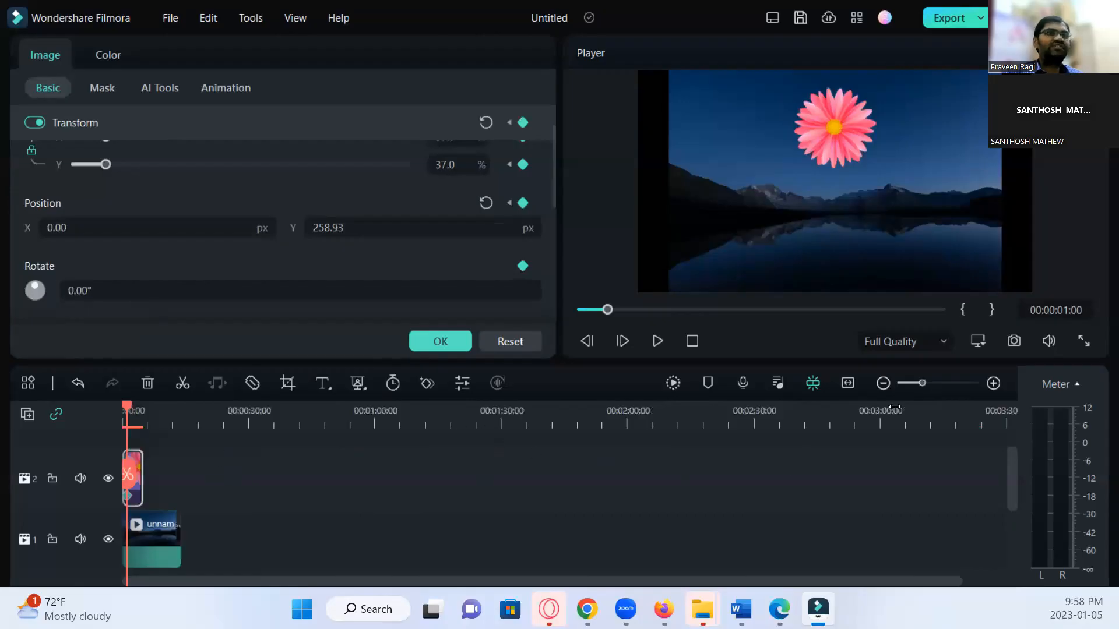
drag(928, 382, 935, 383)
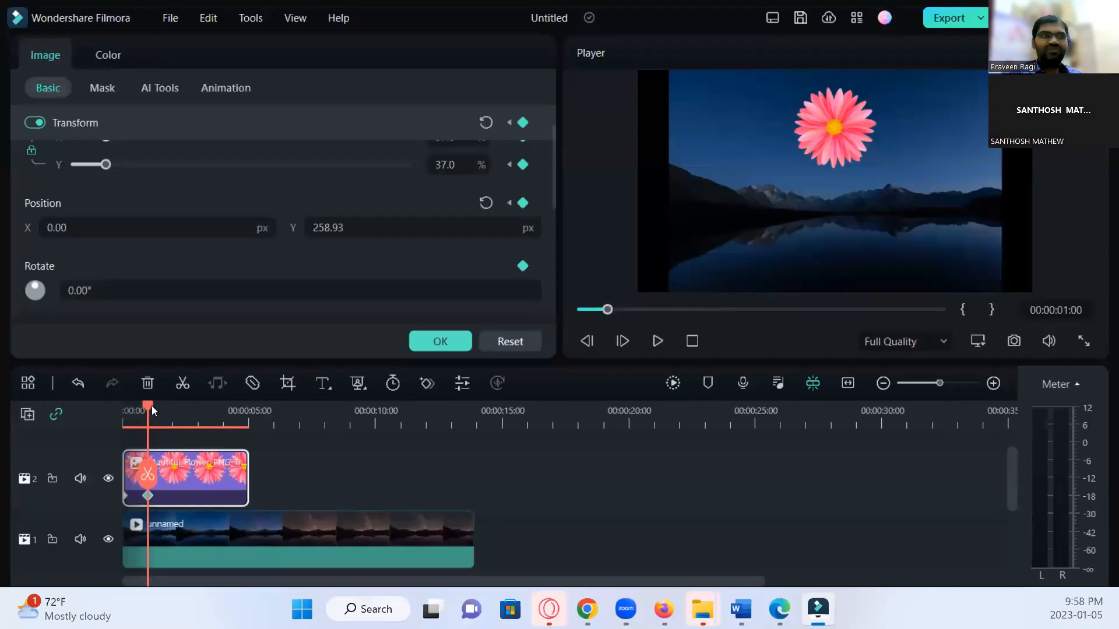
click(193, 411)
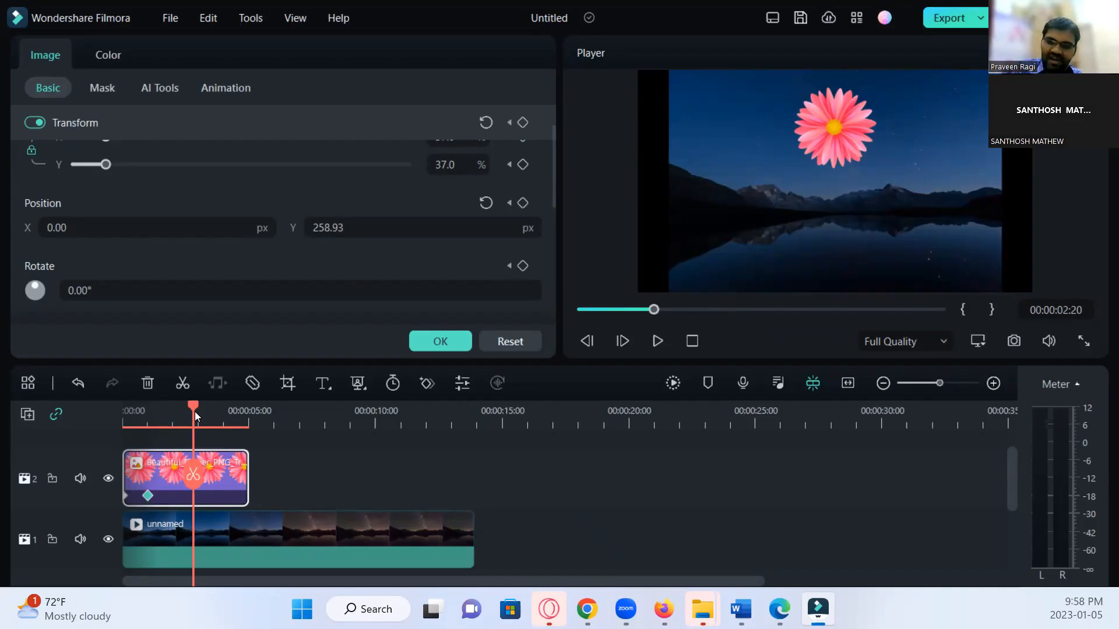
key(Down)
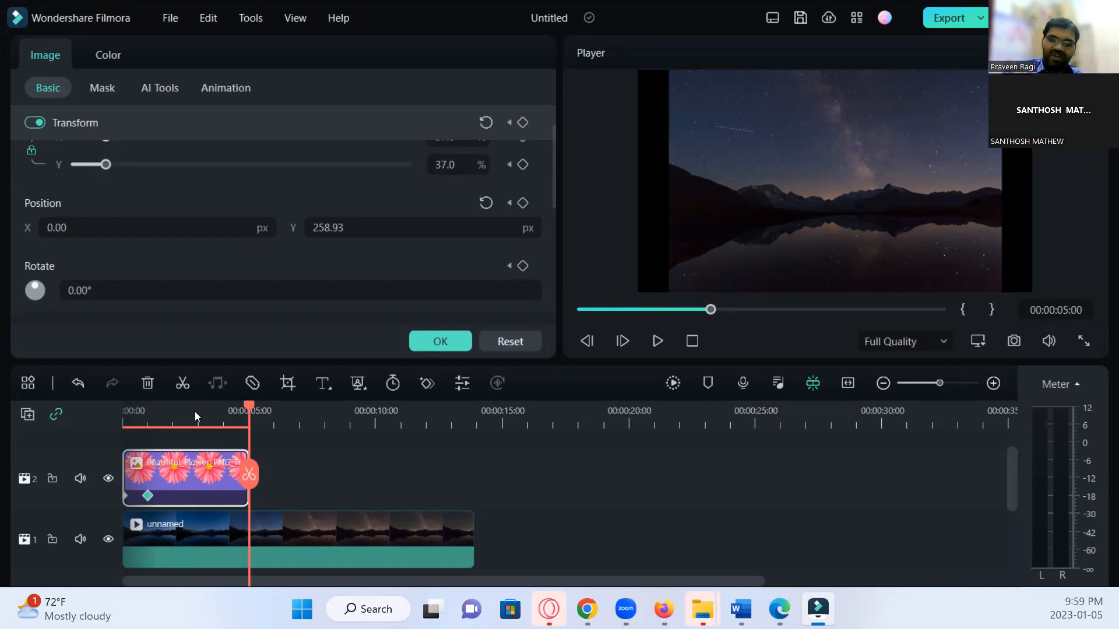
key(Left)
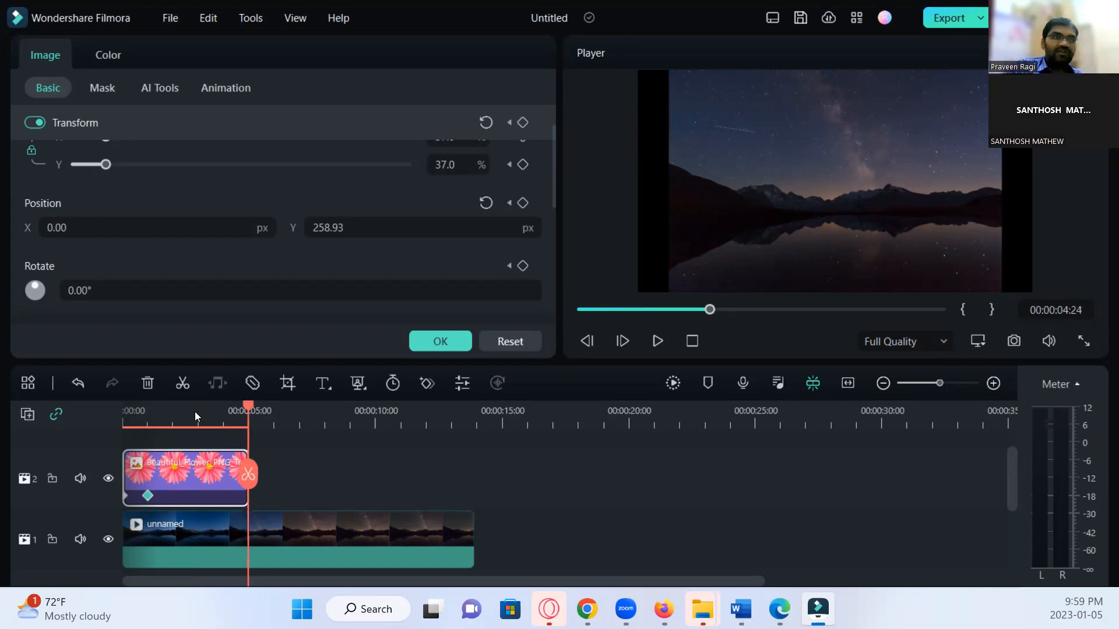
key(Left)
key(Right)
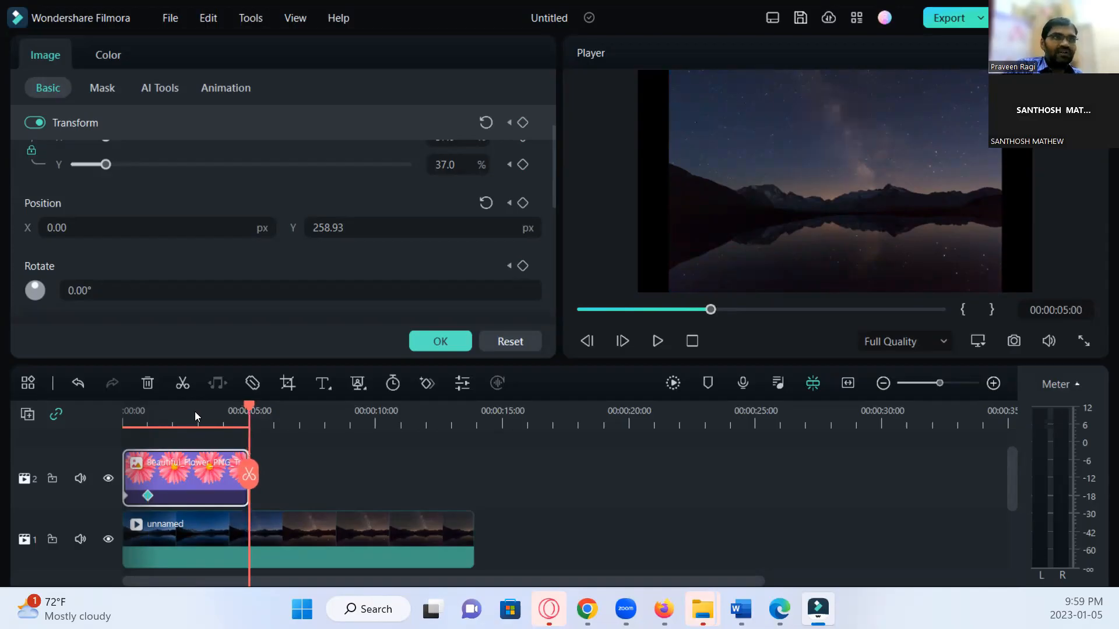
key(Left)
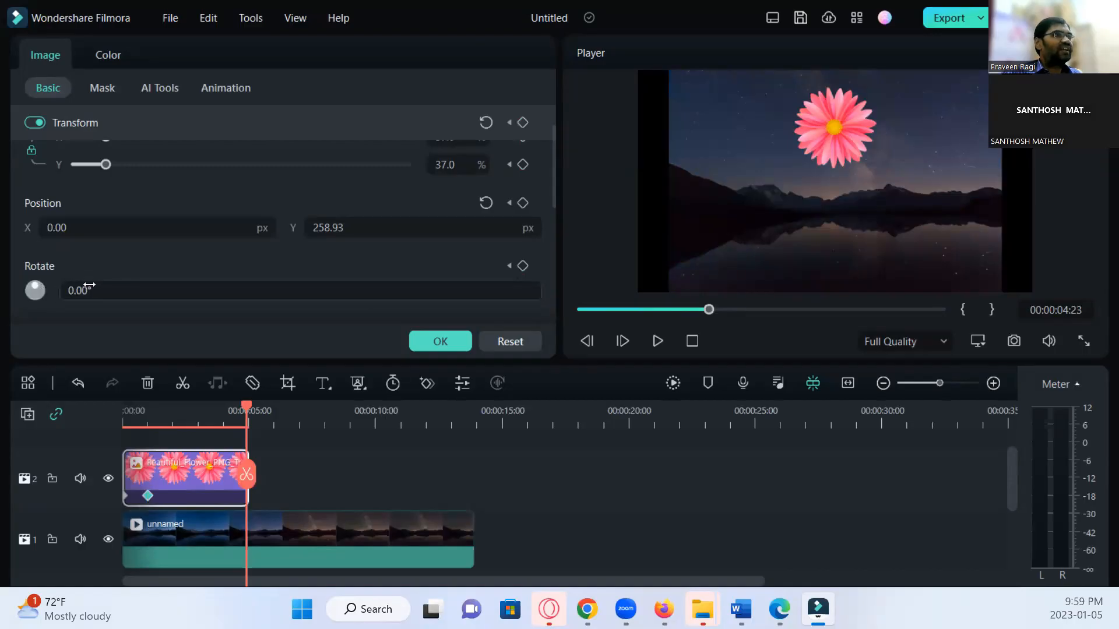
click(90, 290)
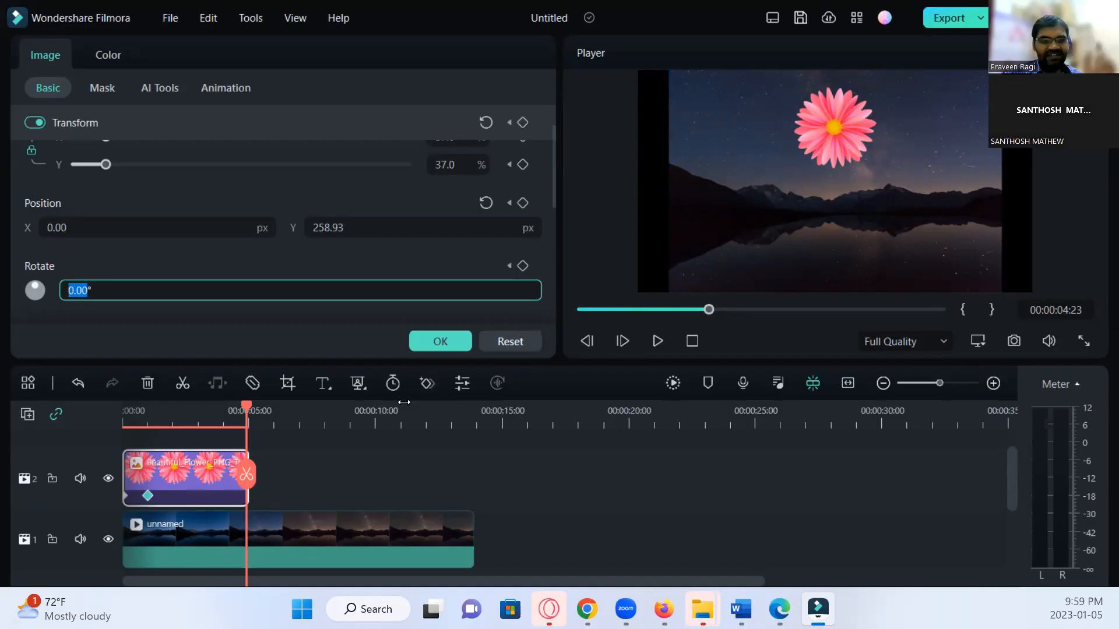
text(36)
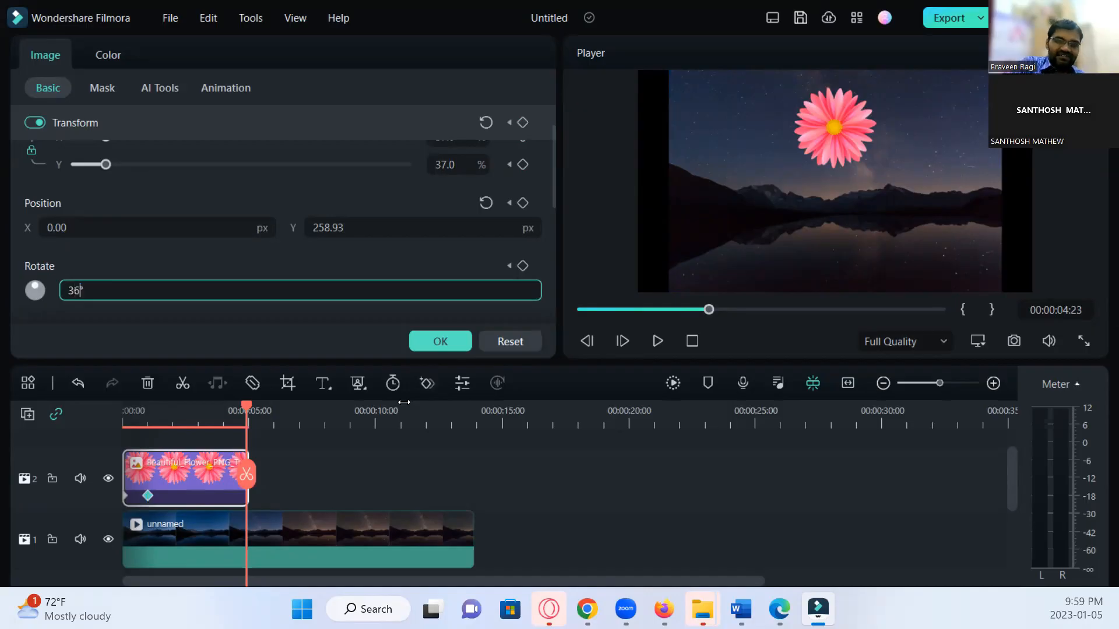
text(0)
key(Return)
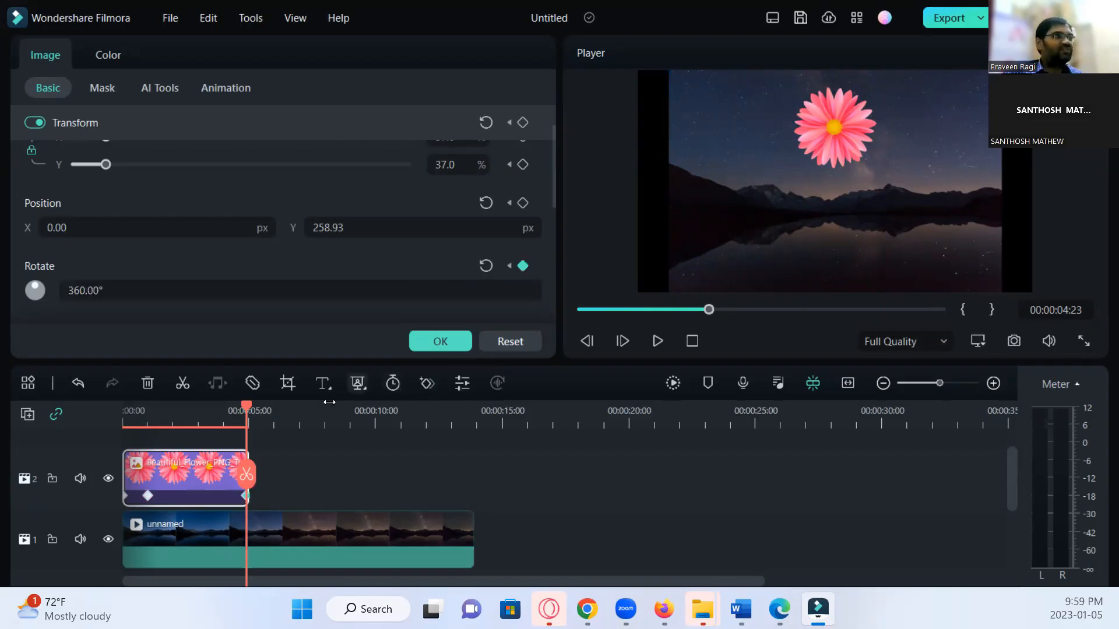
Play back and scrub through the flower clip to check its rotation between the keyframes.
drag(250, 406, 141, 421)
key(space)
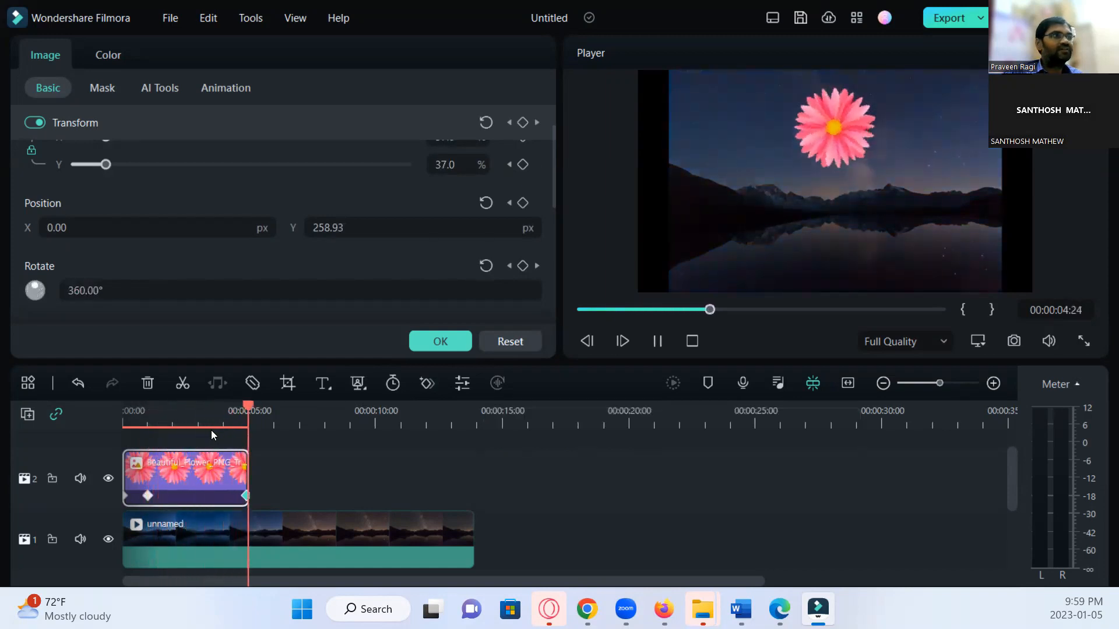
click(261, 409)
drag(261, 407, 222, 431)
drag(235, 432, 202, 453)
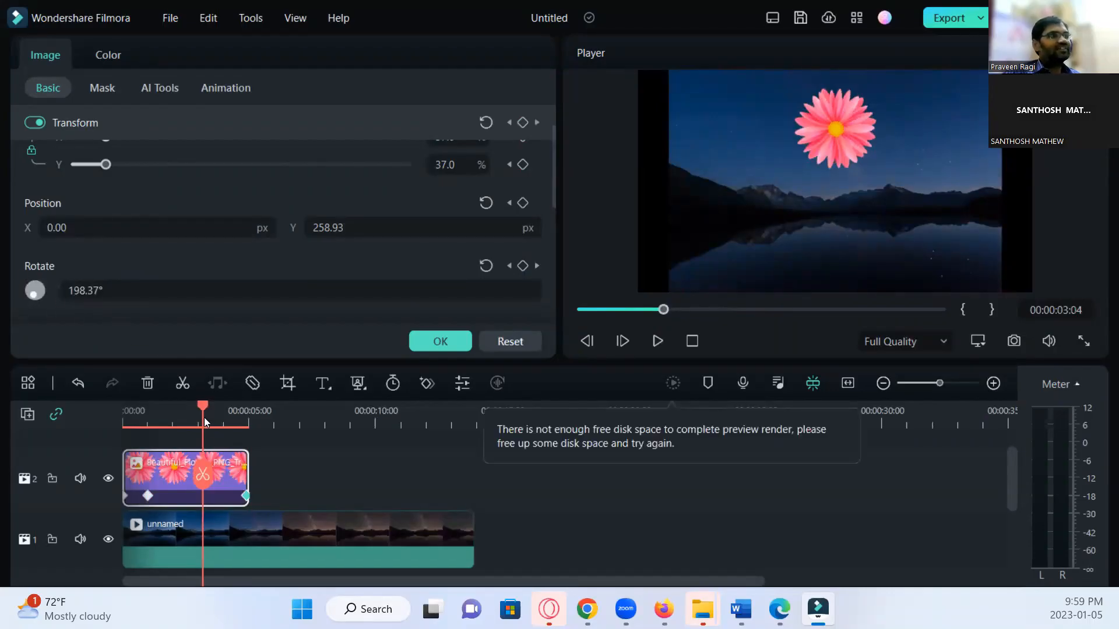
Increase the flower's rotation by several more full turns on its keyframe at 00:00:04:23.
drag(203, 404, 247, 406)
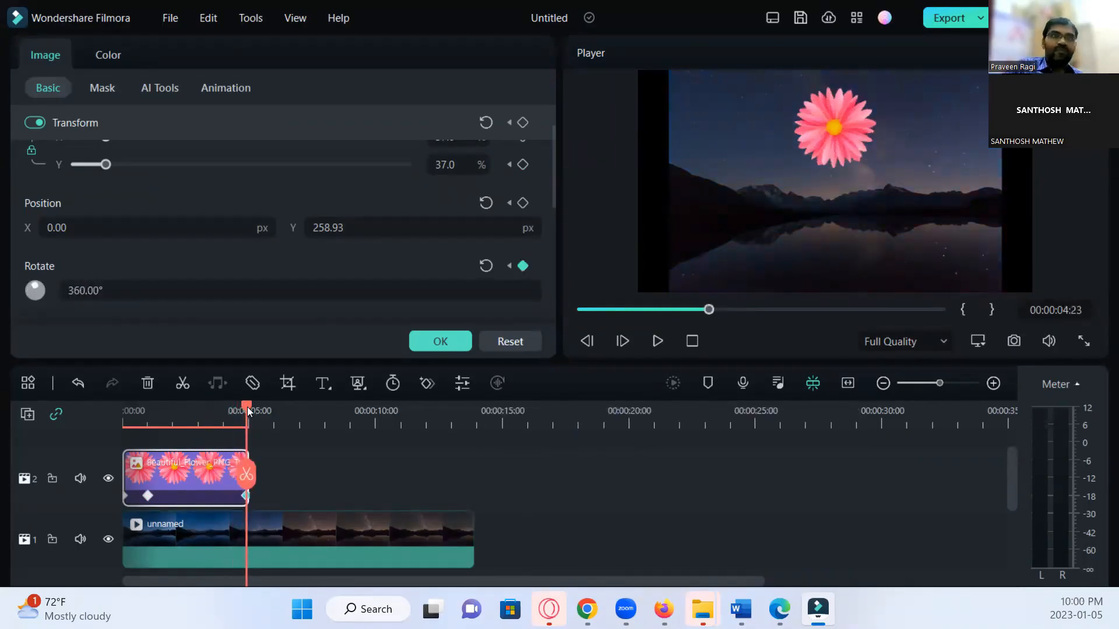
key(Right)
key(Right)
key(Right)
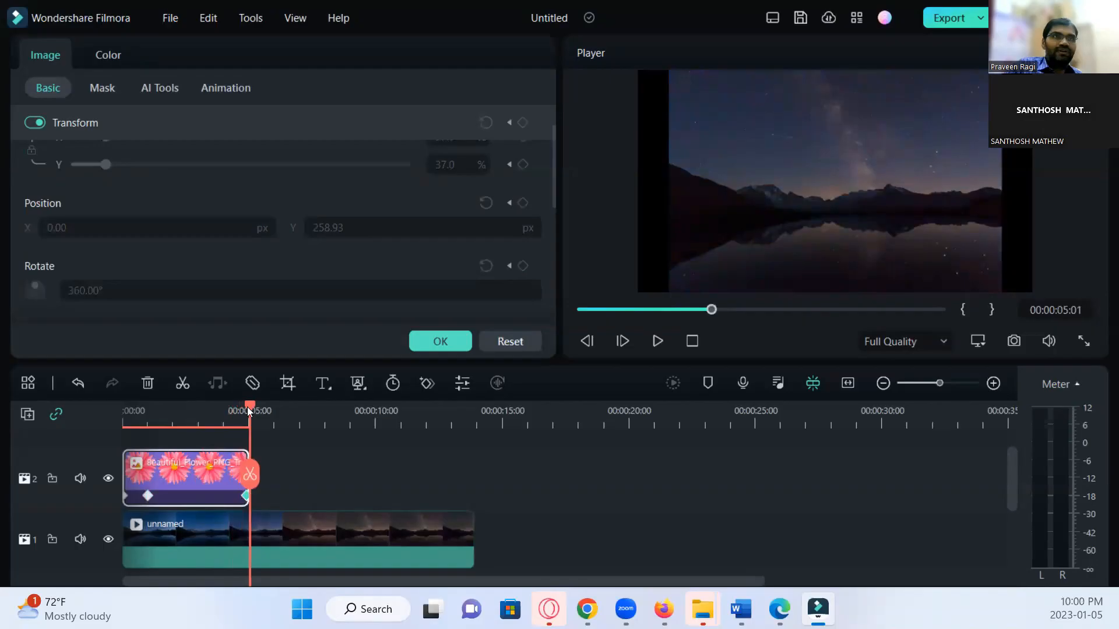
key(Left)
key(Left)
key(Left)
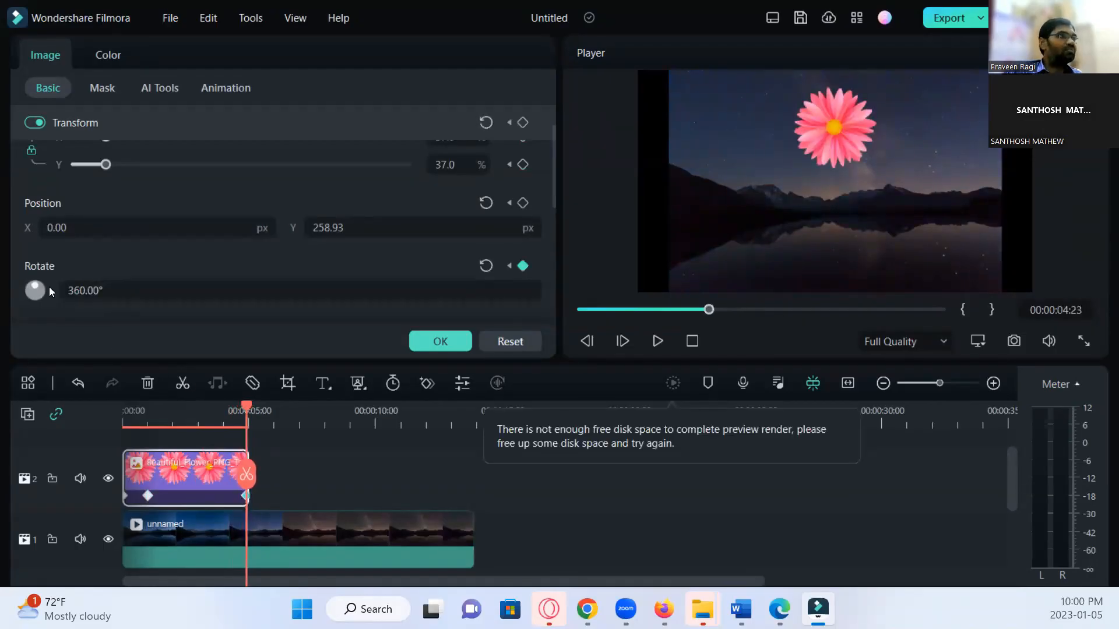
mouse_move(39, 281)
mouse_down()
mouse_move(39, 300)
mouse_move(29, 296)
mouse_move(34, 282)
mouse_move(46, 299)
mouse_move(28, 289)
mouse_move(42, 282)
mouse_move(42, 298)
mouse_move(29, 284)
mouse_up()
Play back and scrub through the flower clip to check its rotation, and undo the last change.
drag(247, 407, 145, 420)
key(space)
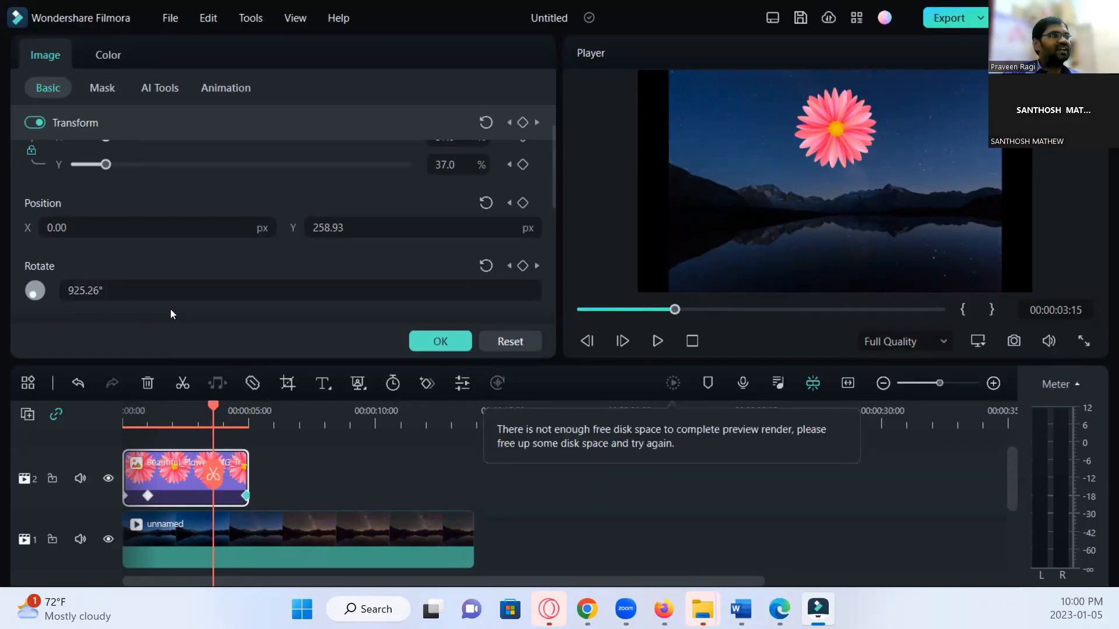
click(102, 291)
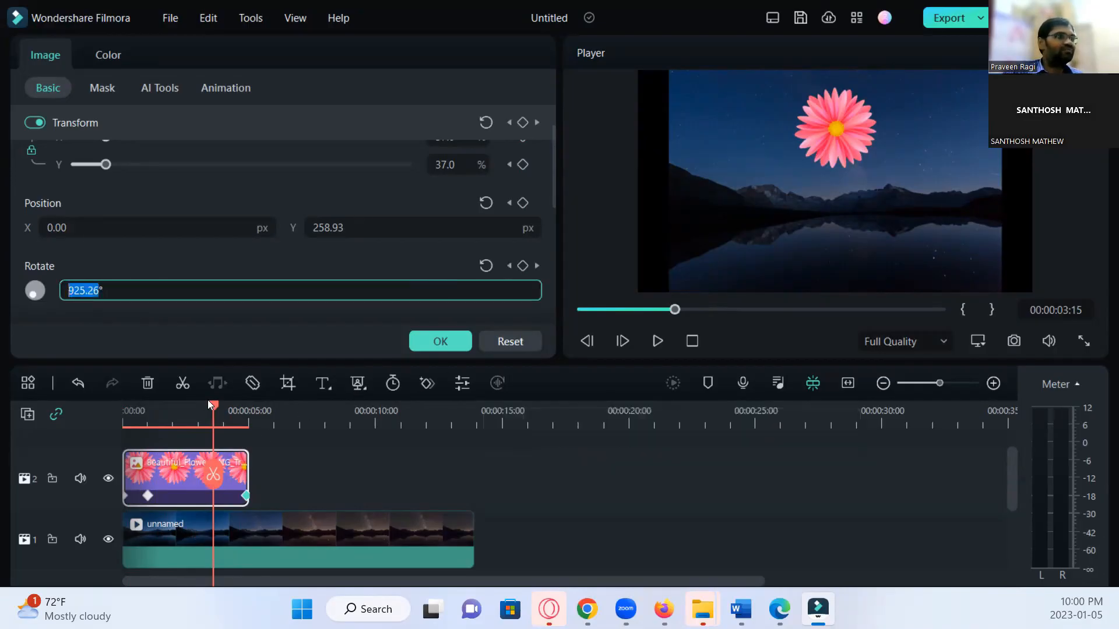
drag(214, 402, 233, 404)
key(ctrl+z)
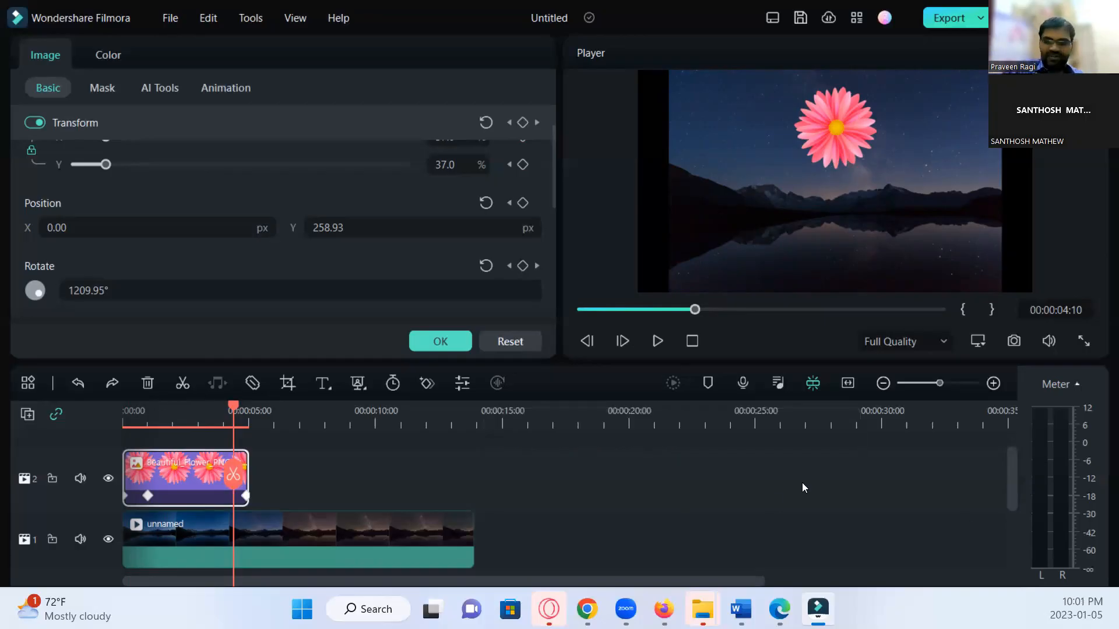
Set the flower's rotation to 100° at 00:00:04:24, one frame after the existing rotation keyframe.
key(Down)
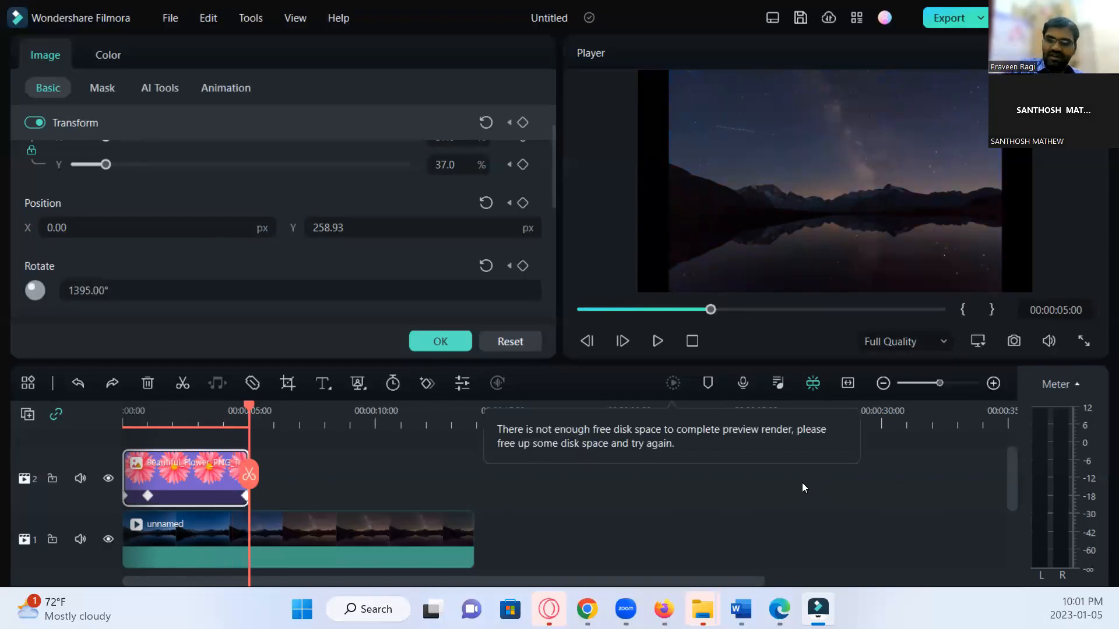
key(Left)
key(Left)
key(Left)
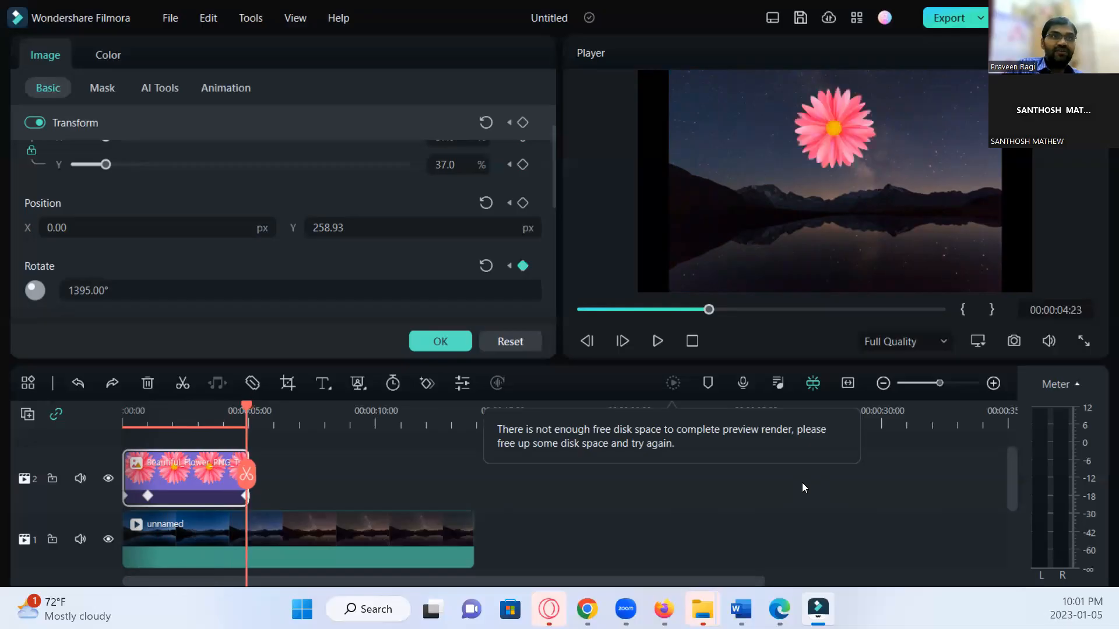
key(Right)
key(Right)
key(Right)
key(Left)
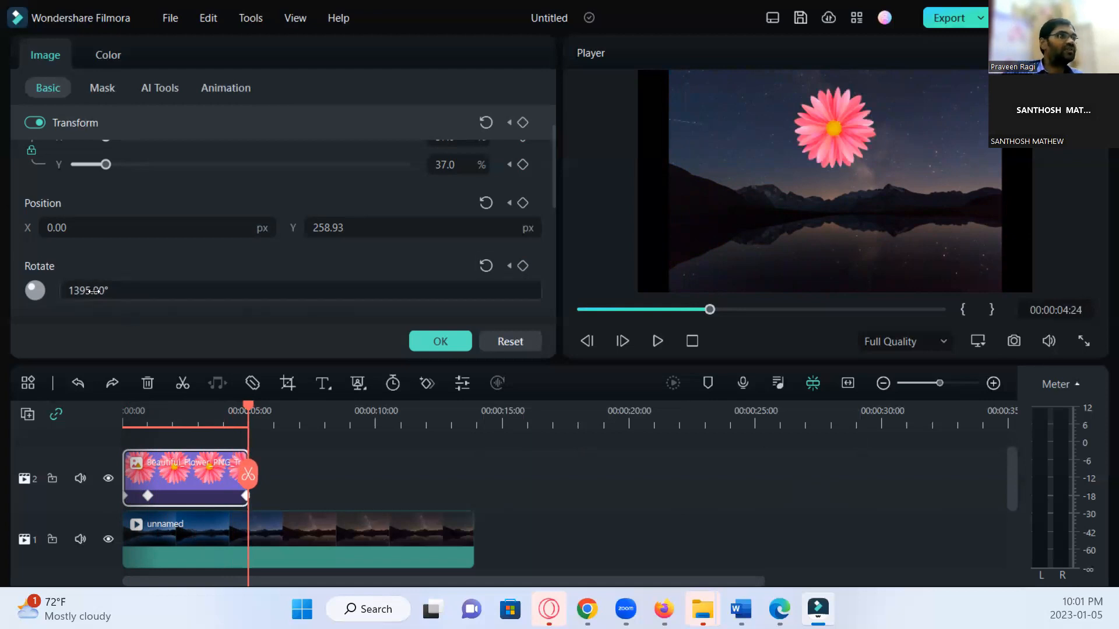
click(426, 291)
text(100)
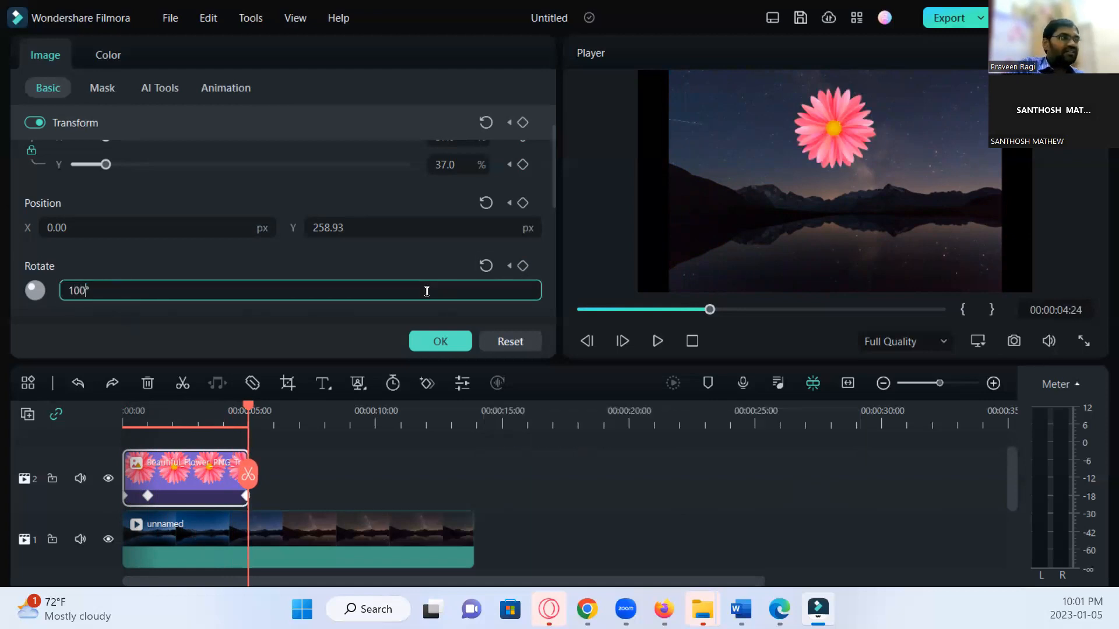
key(Return)
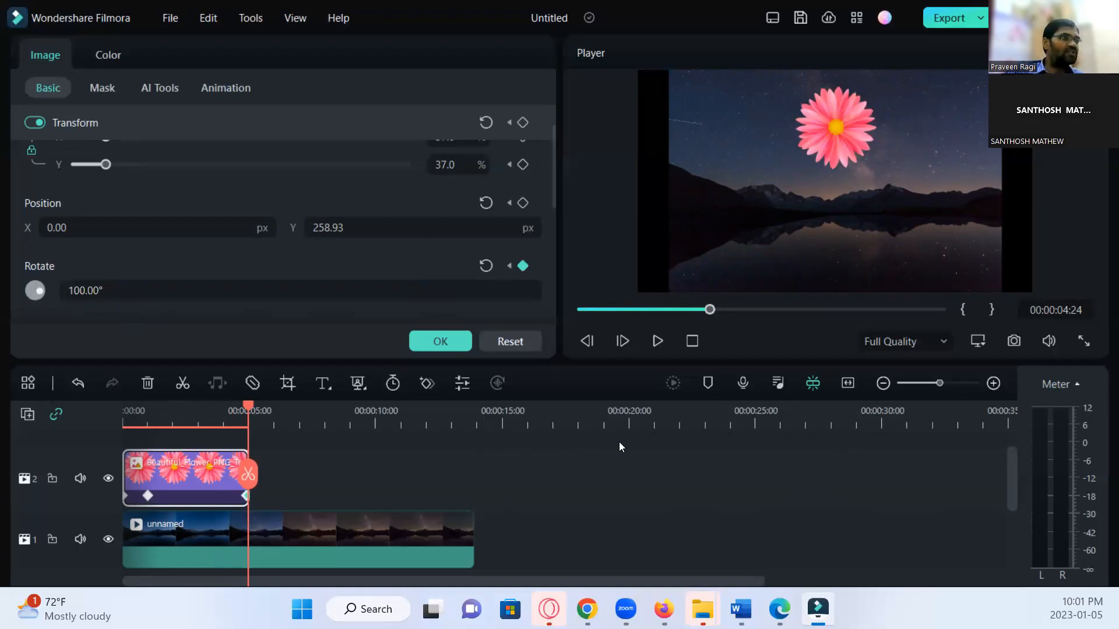
Play back part of the flower clip to check the spin with the added rotation keyframe.
drag(255, 412, 101, 409)
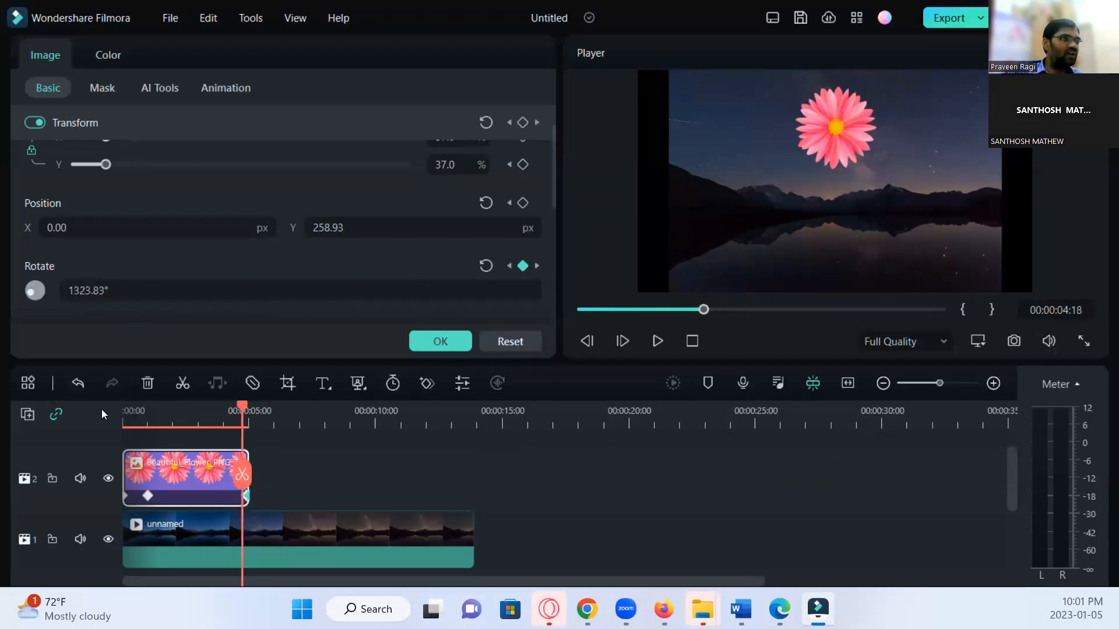
key(space)
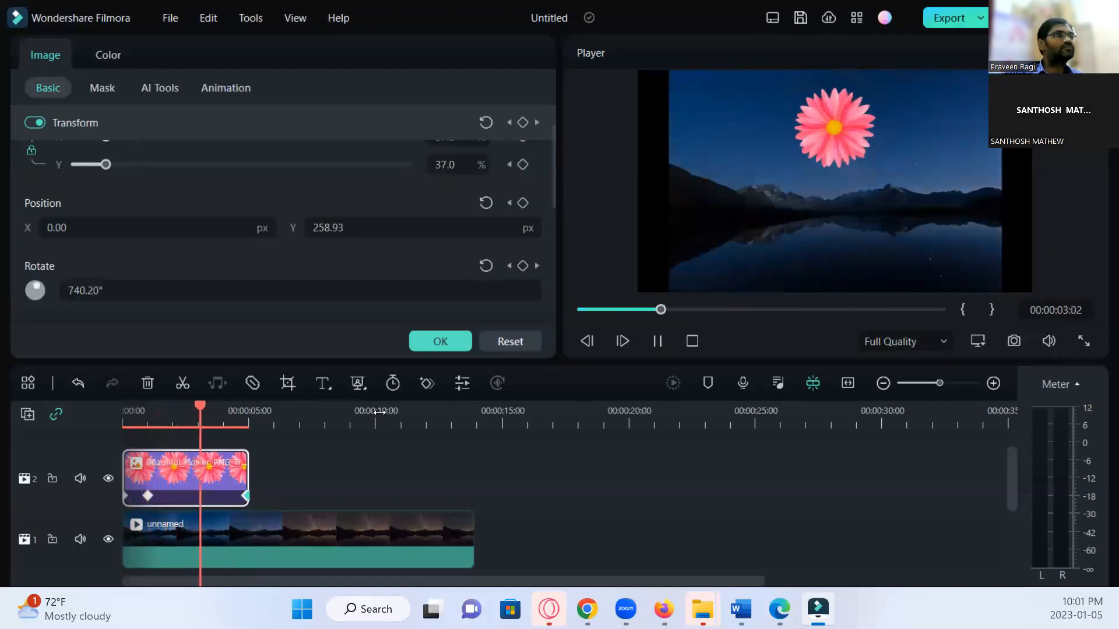
key(space)
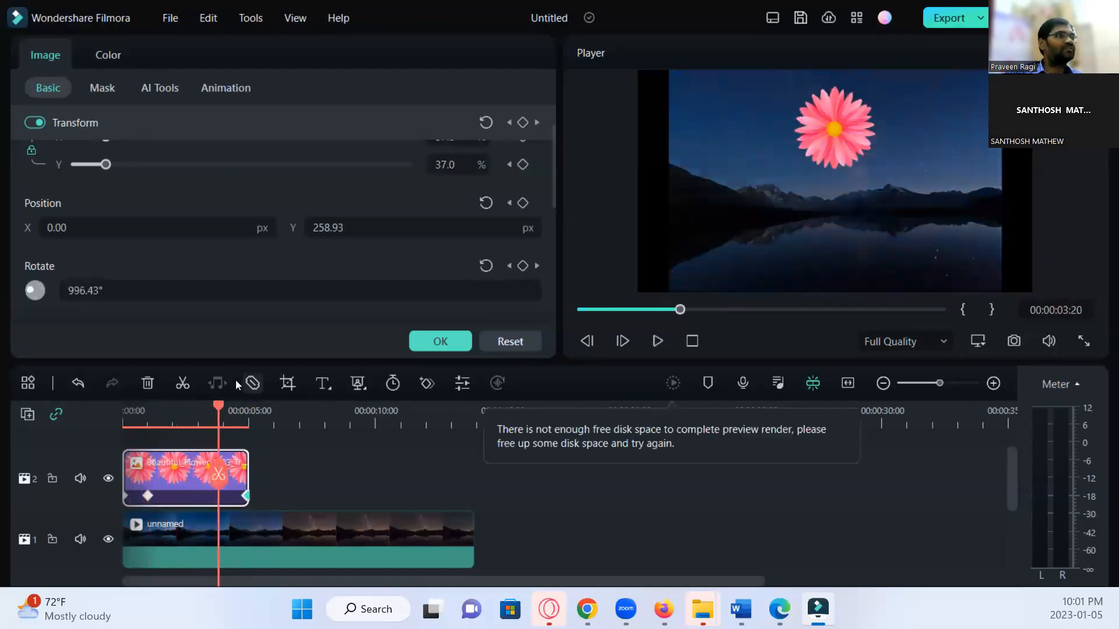
Set the flower's rotation to 100° on its keyframe at 00:00:04:23.
drag(213, 404, 242, 410)
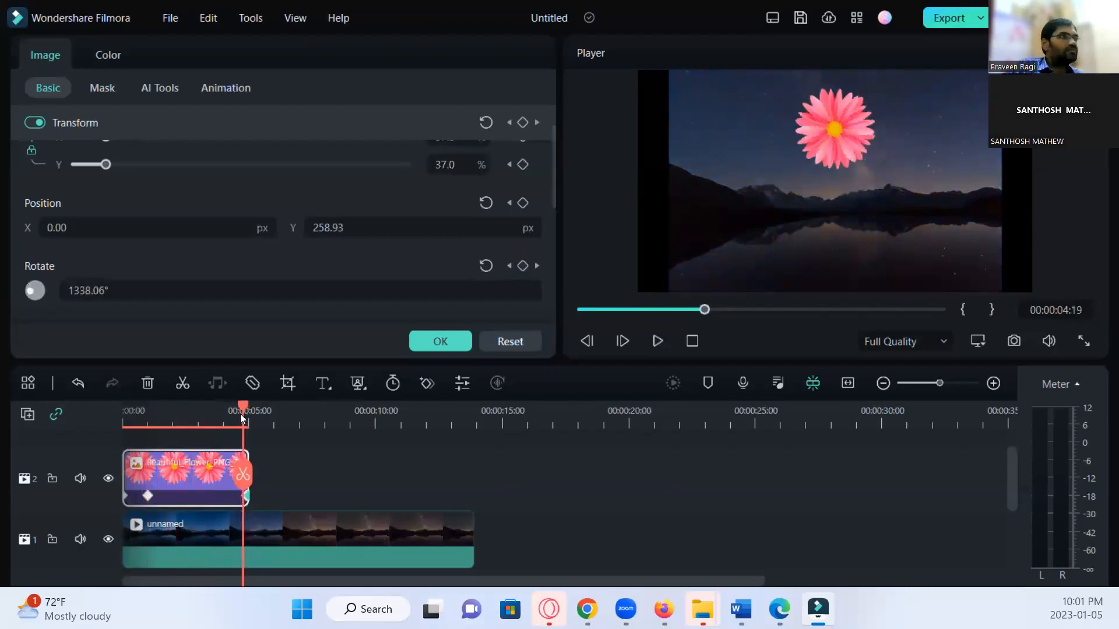
key(Right)
key(Right)
key(Right)
key(Right)
key(Right)
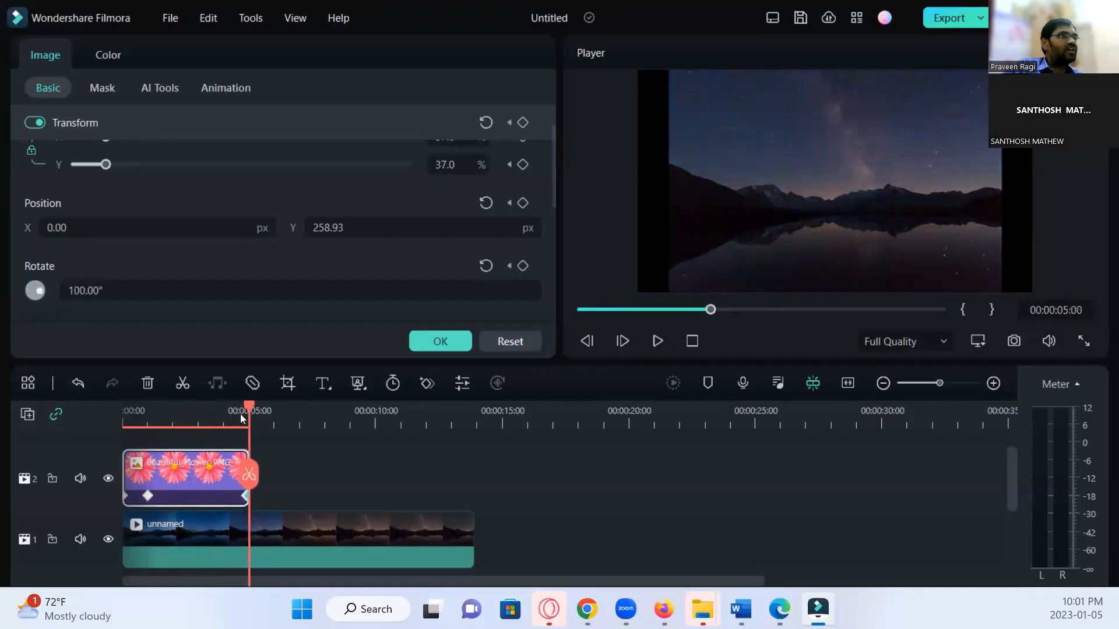
key(Left)
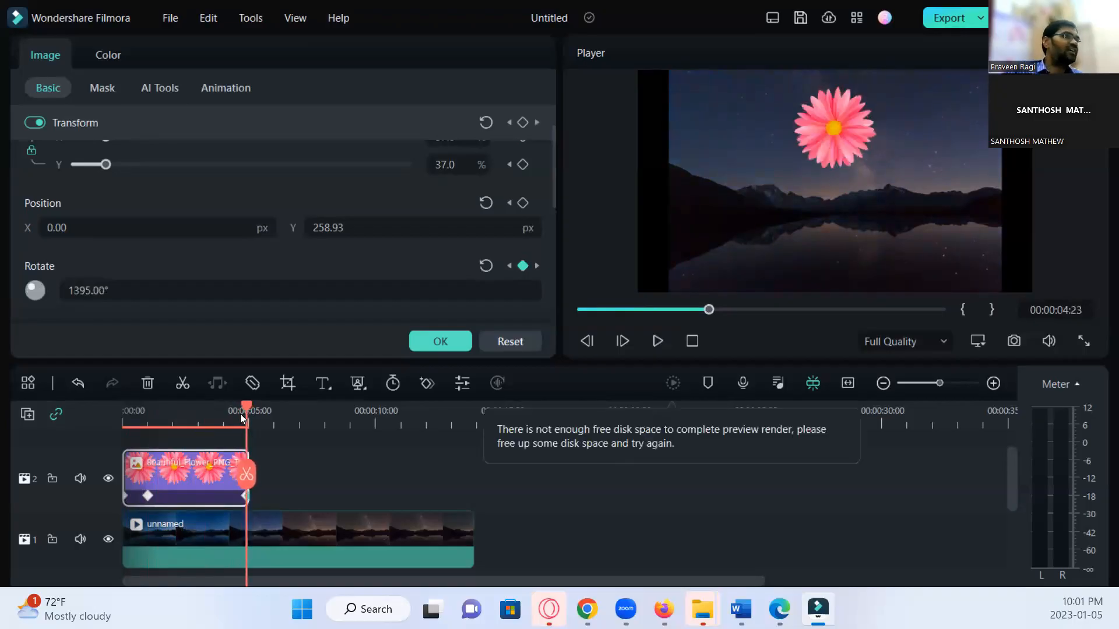
click(449, 289)
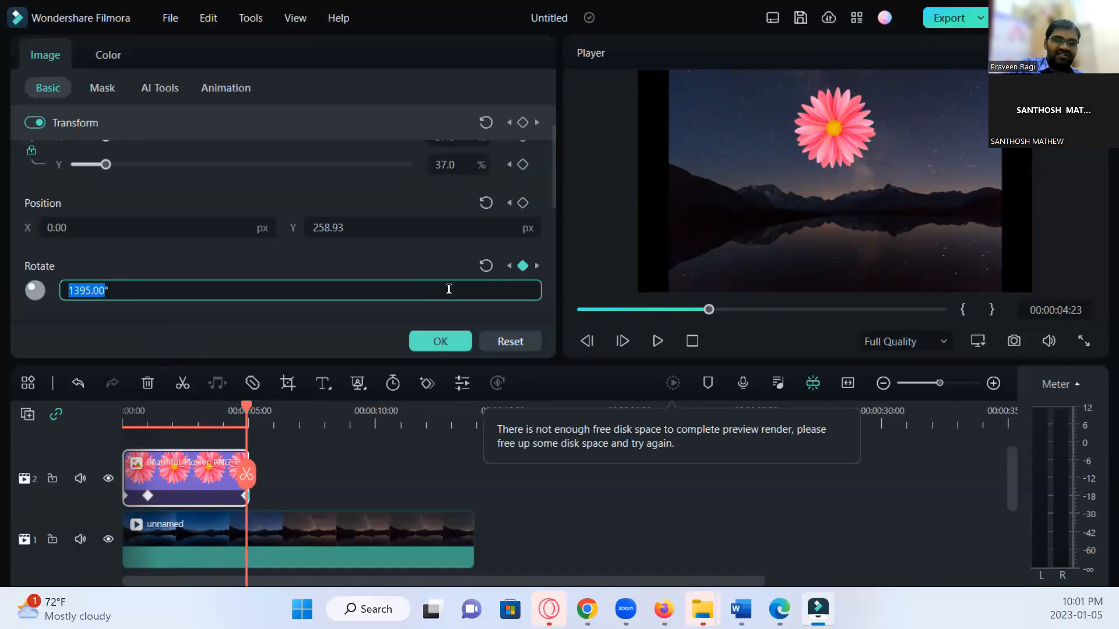
text(100)
key(Return)
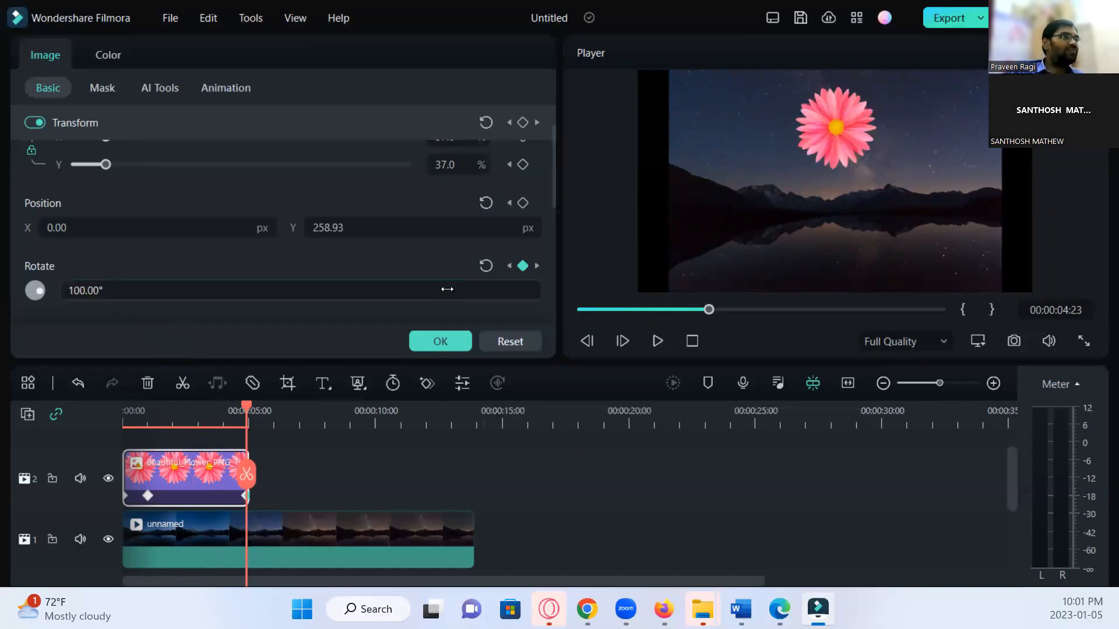
Examine the two adjacent rotation keyframes at the end of the flower clip and play the animation back.
click(920, 384)
click(946, 383)
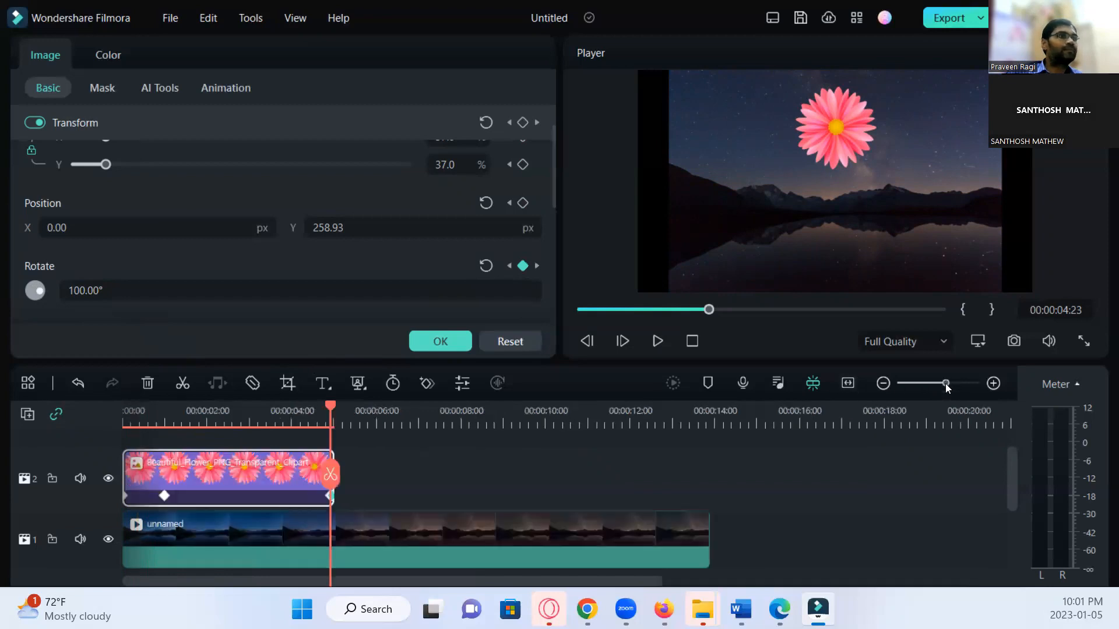
click(962, 385)
click(969, 384)
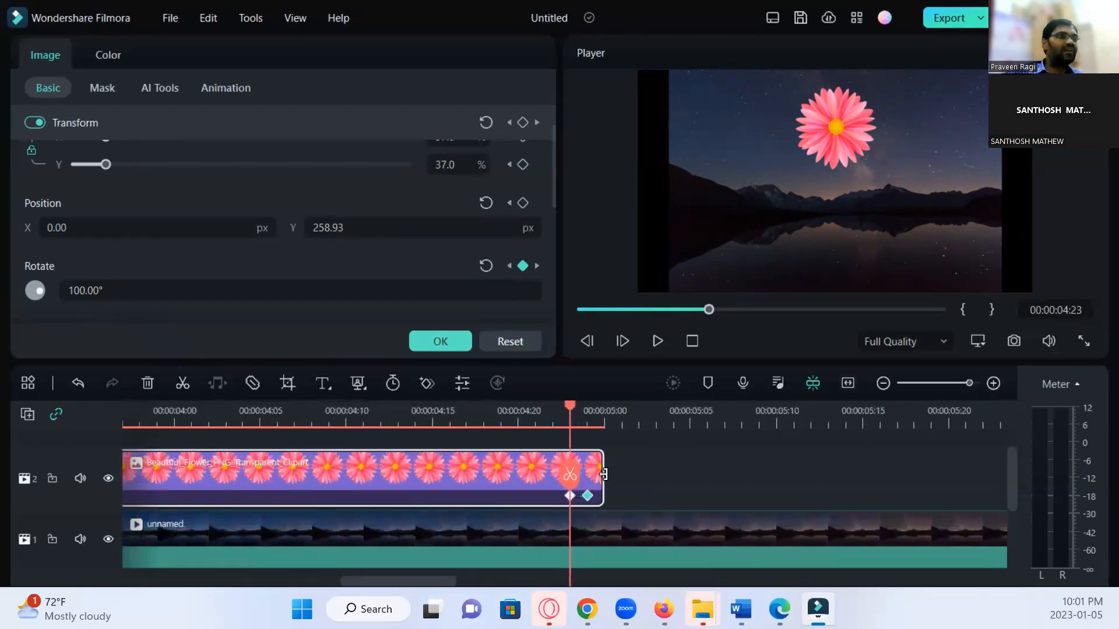
click(588, 496)
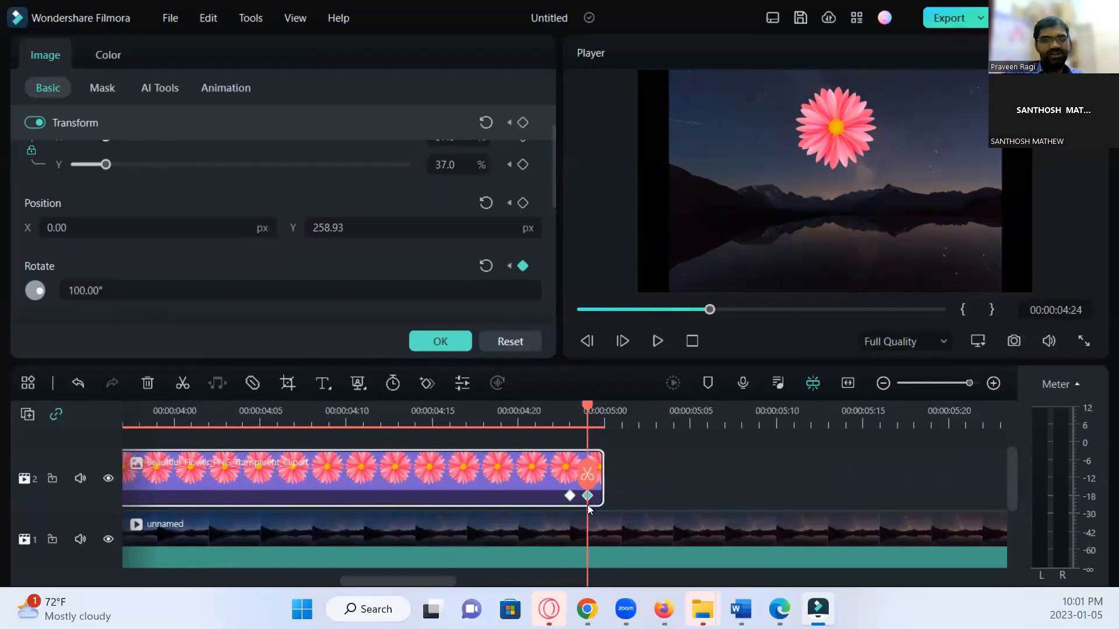
drag(554, 401, 60, 420)
key(space)
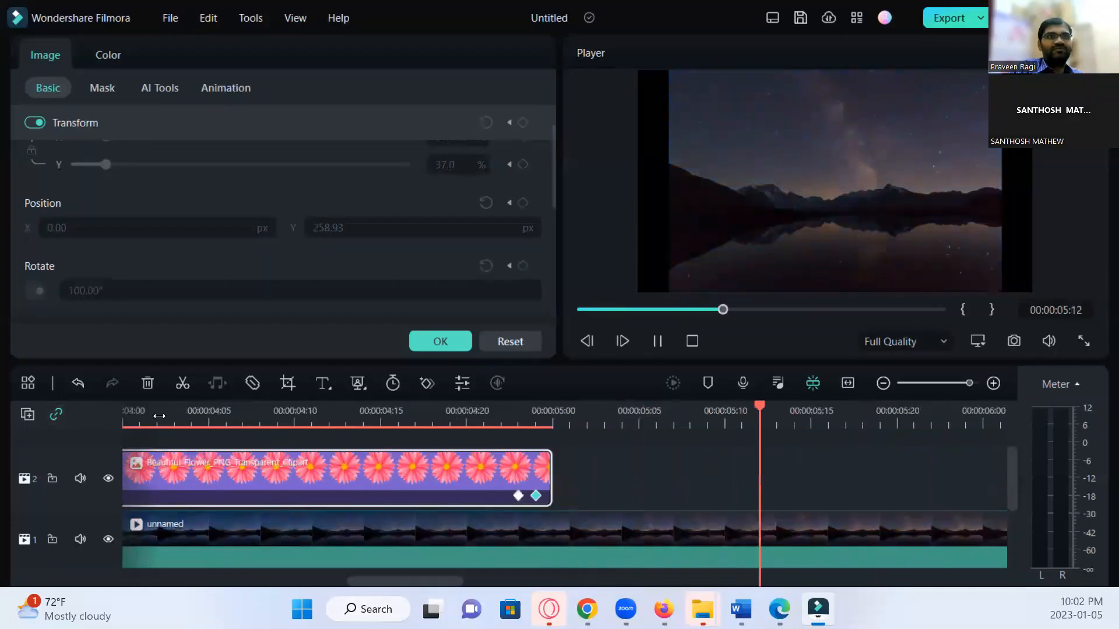
At 00:00:04:11, shrink the flower to 10.2% and move it to the frame's upper-left corner at X -688.34, Y 363.28.
click(311, 410)
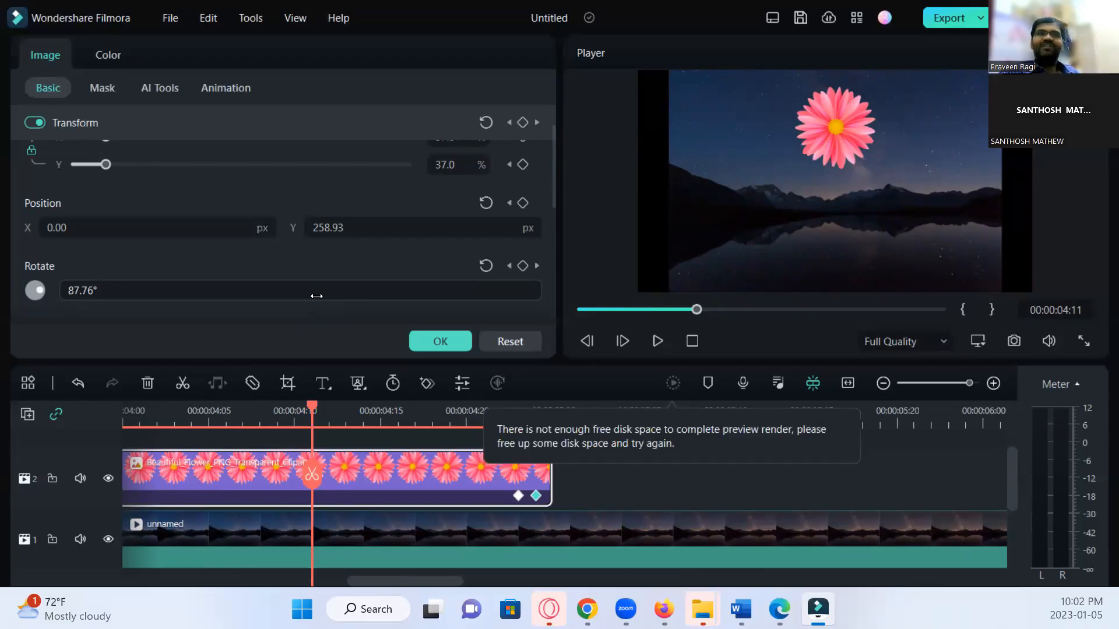
click(832, 158)
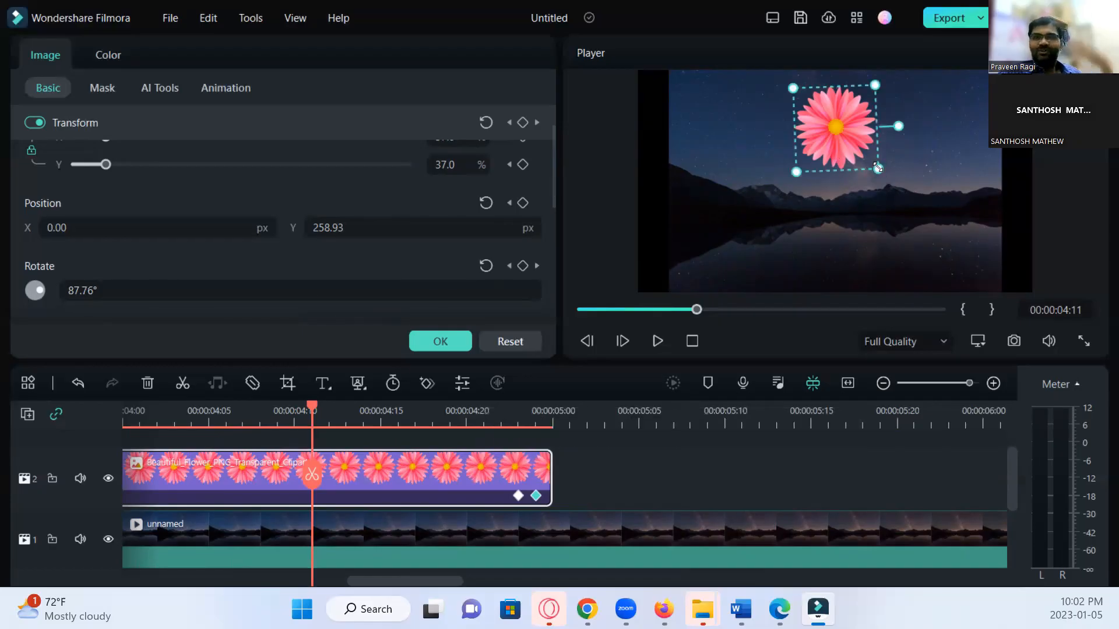
drag(877, 168, 697, 103)
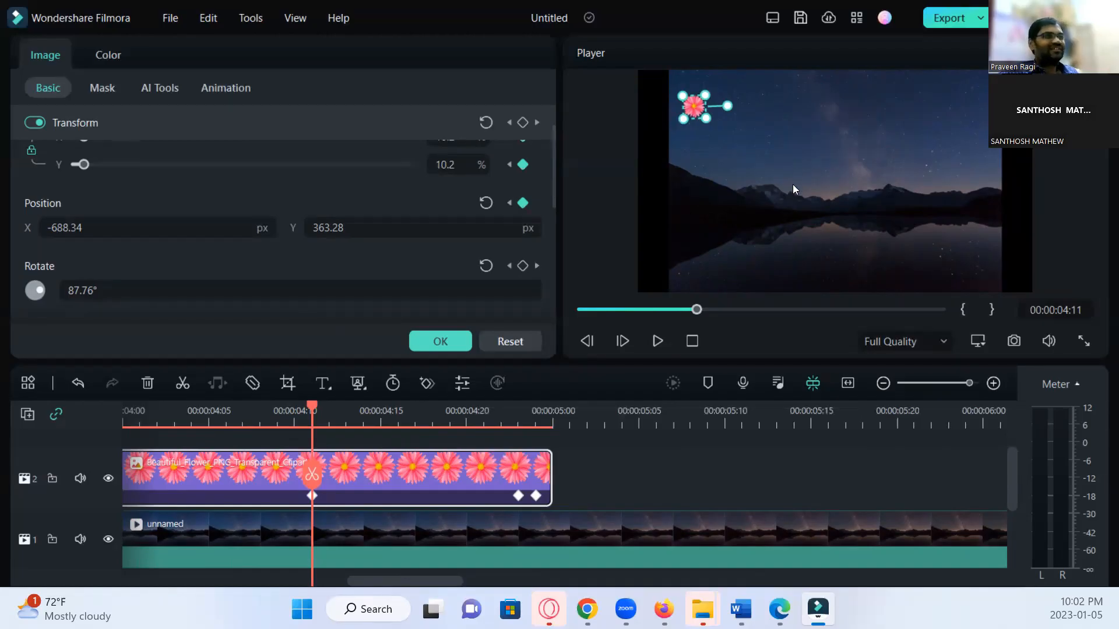
scroll(396, 237, up, 1)
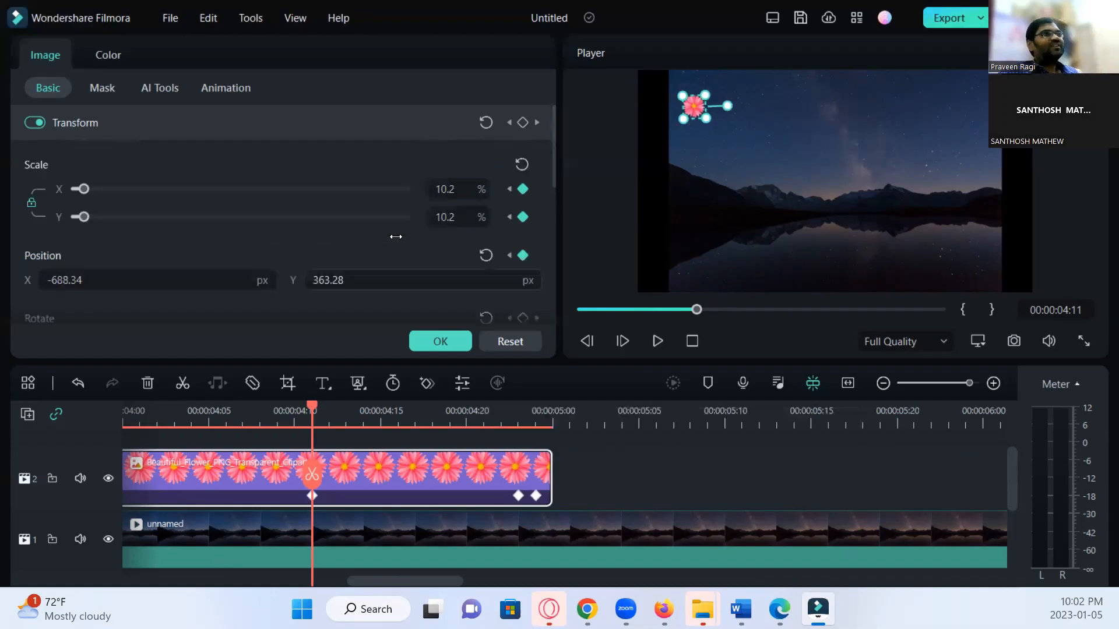
scroll(187, 245, down, 2)
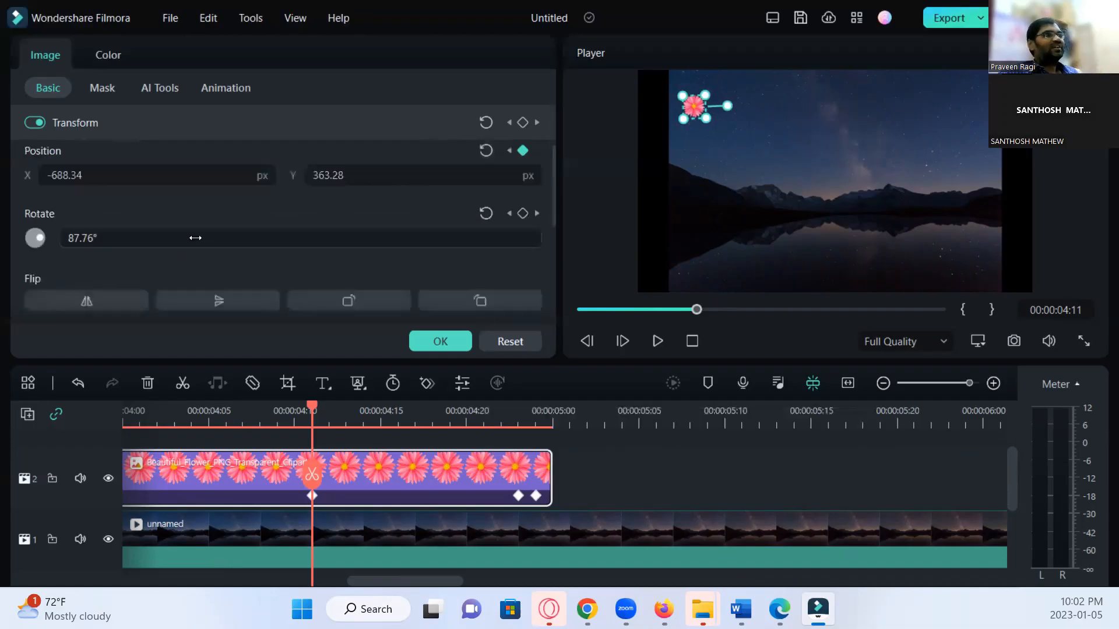
scroll(235, 221, down, 1)
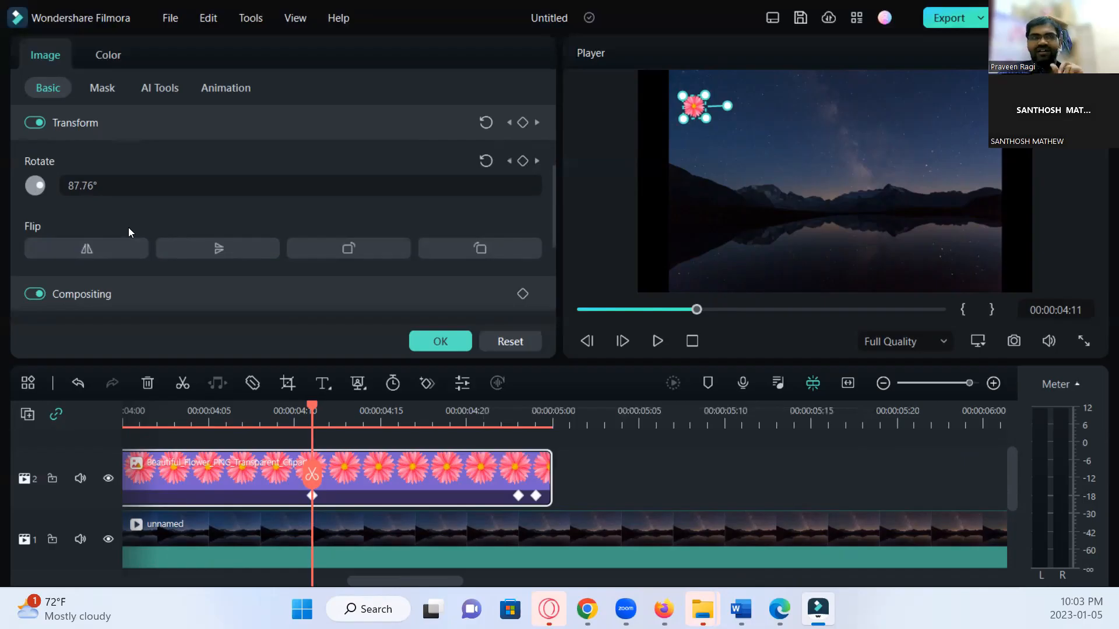
Select the lake clip and open its basic transform settings at the rotation and flip options.
click(857, 178)
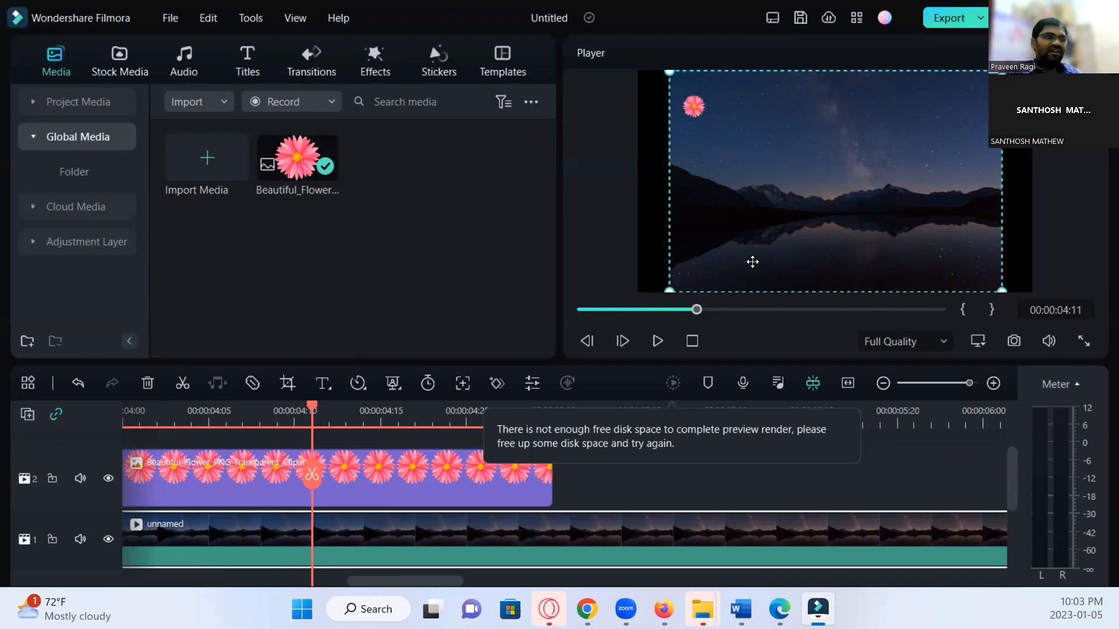
double_click(395, 530)
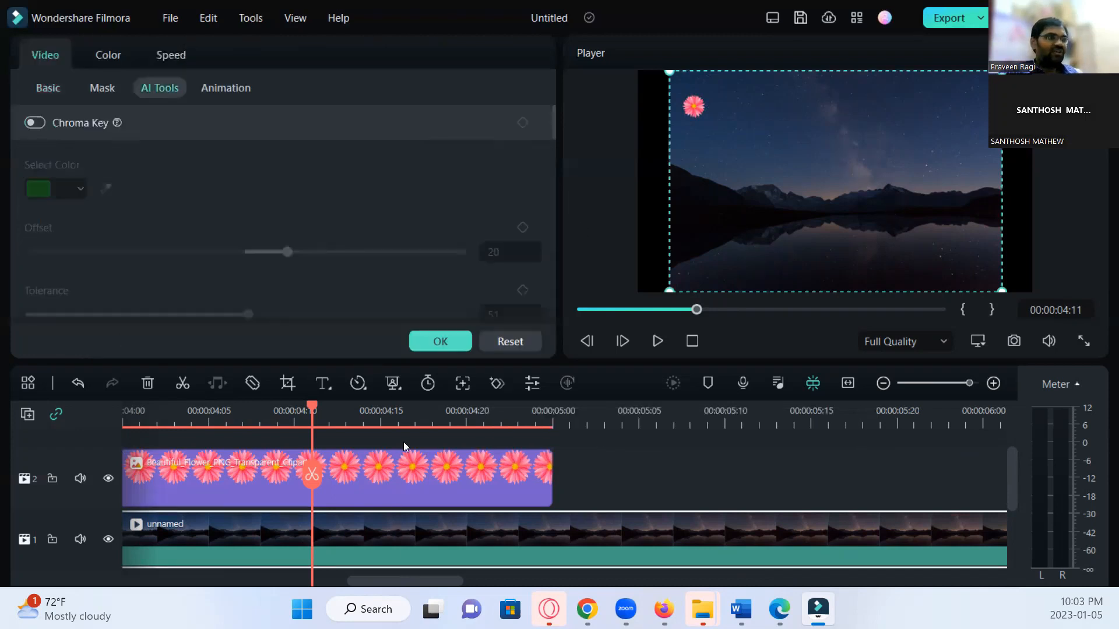
scroll(315, 259, down, 2)
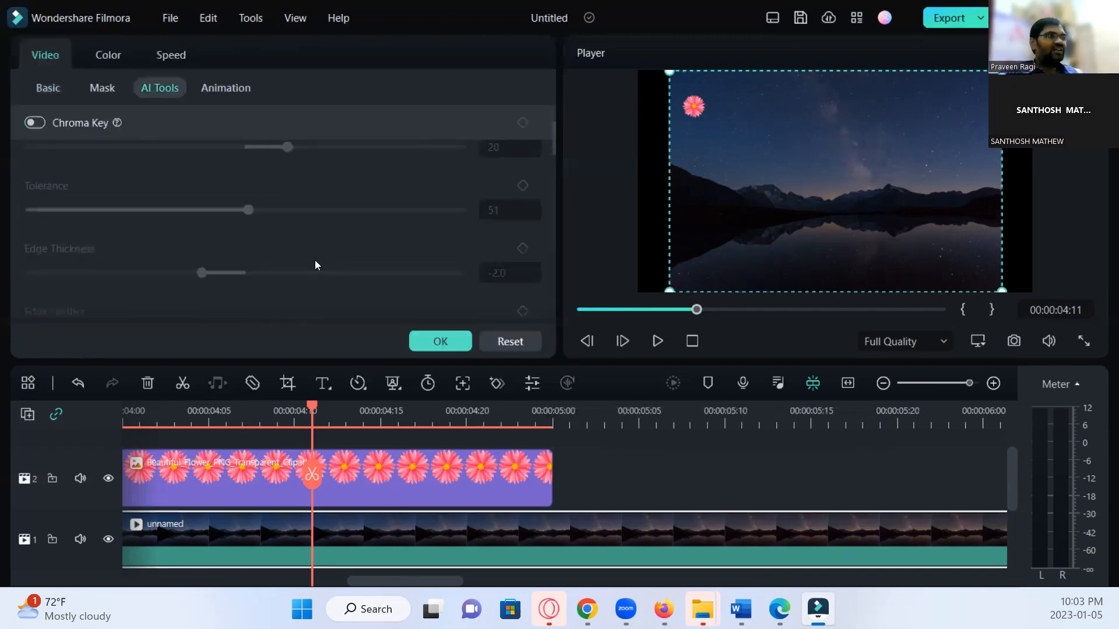
click(45, 89)
scroll(273, 211, down, 1)
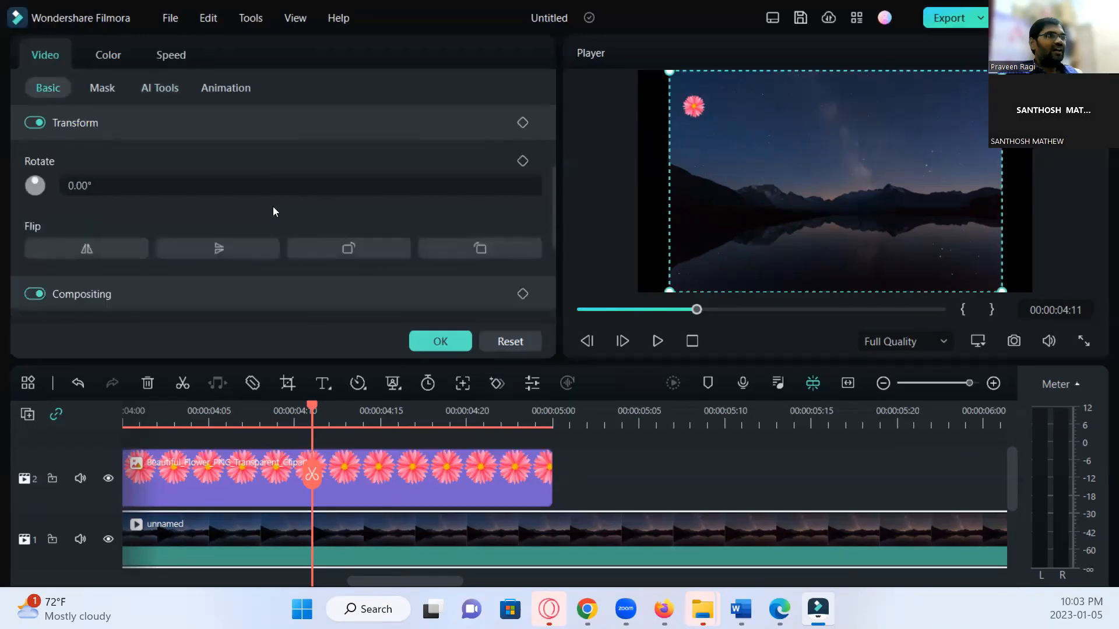
Try flipping the lake clip horizontally and vertically, and return it to its original orientation.
click(101, 247)
click(102, 249)
click(103, 251)
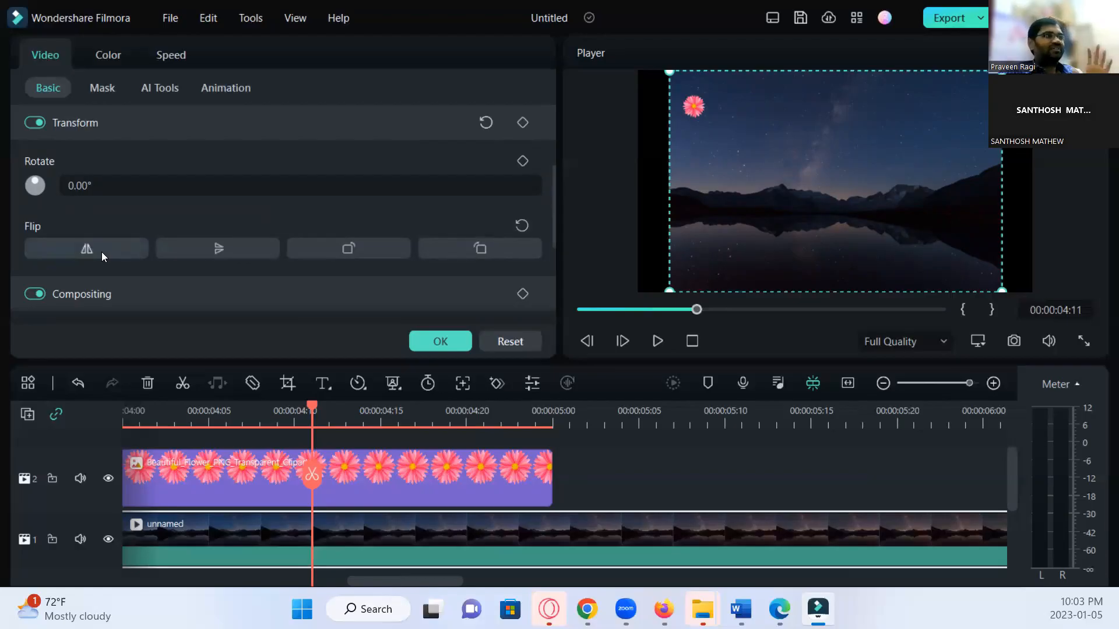
click(217, 248)
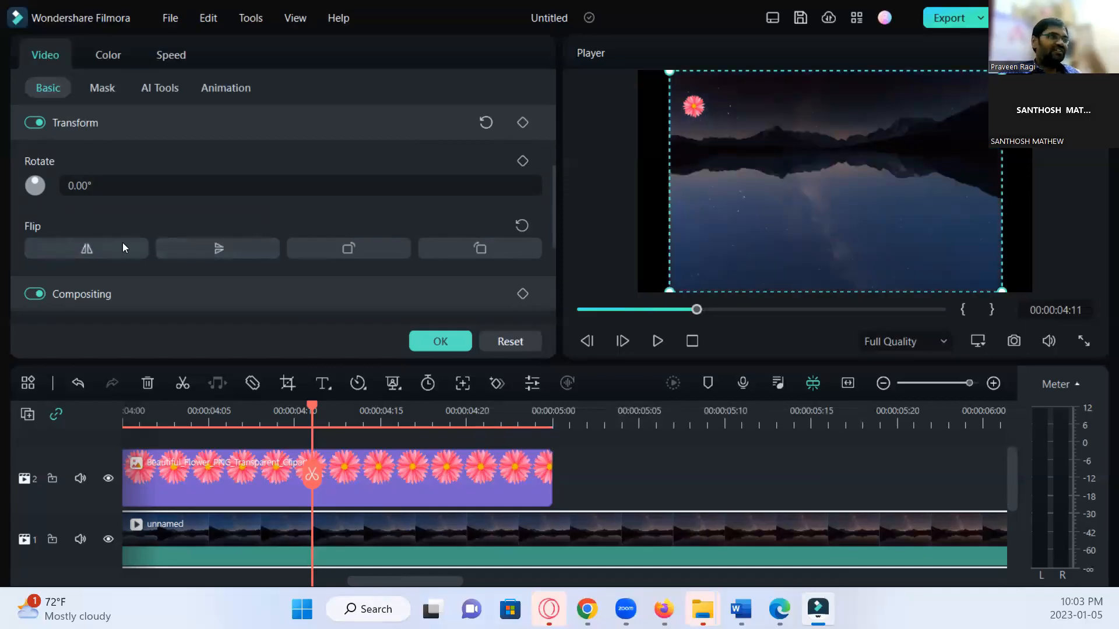
click(119, 246)
click(205, 249)
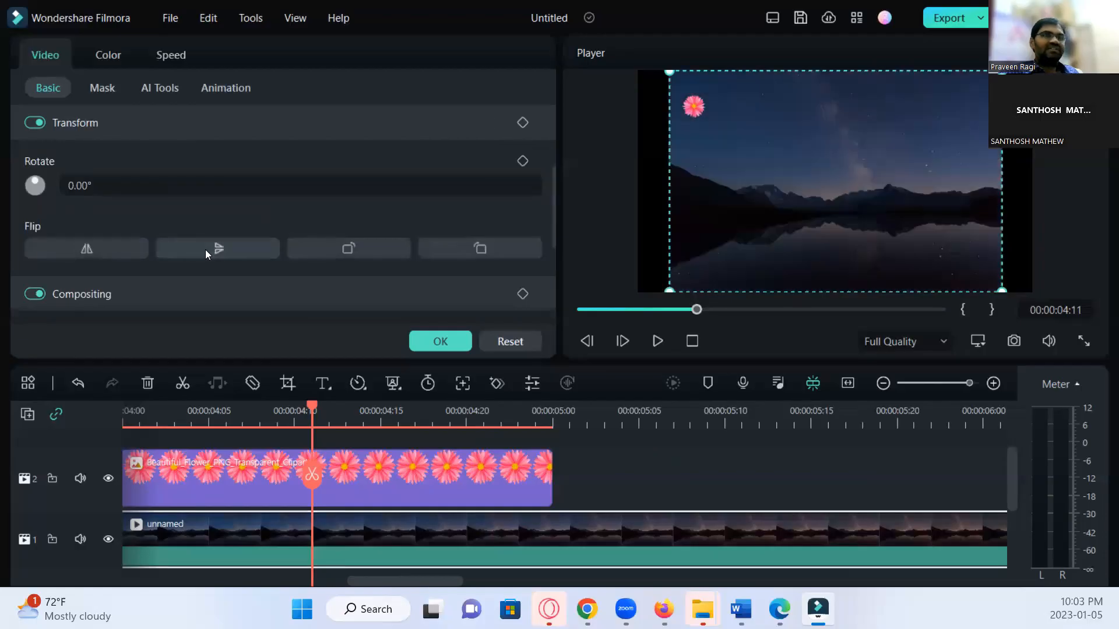
Rotate the lake clip in five 90° turns to -450°.
click(346, 248)
click(353, 249)
click(353, 248)
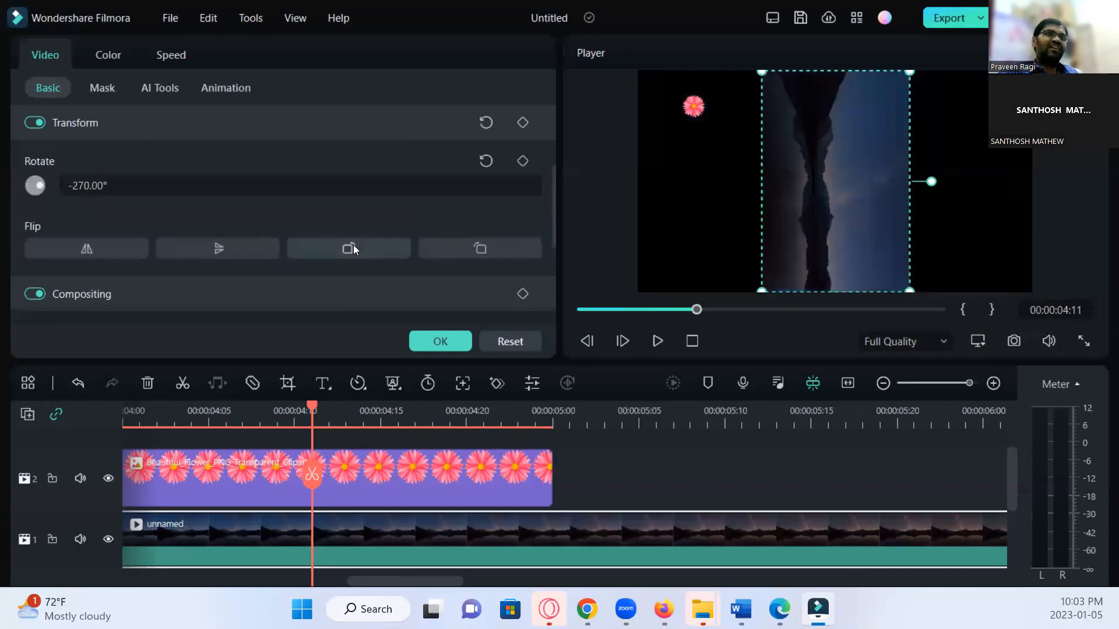
click(353, 246)
click(353, 246)
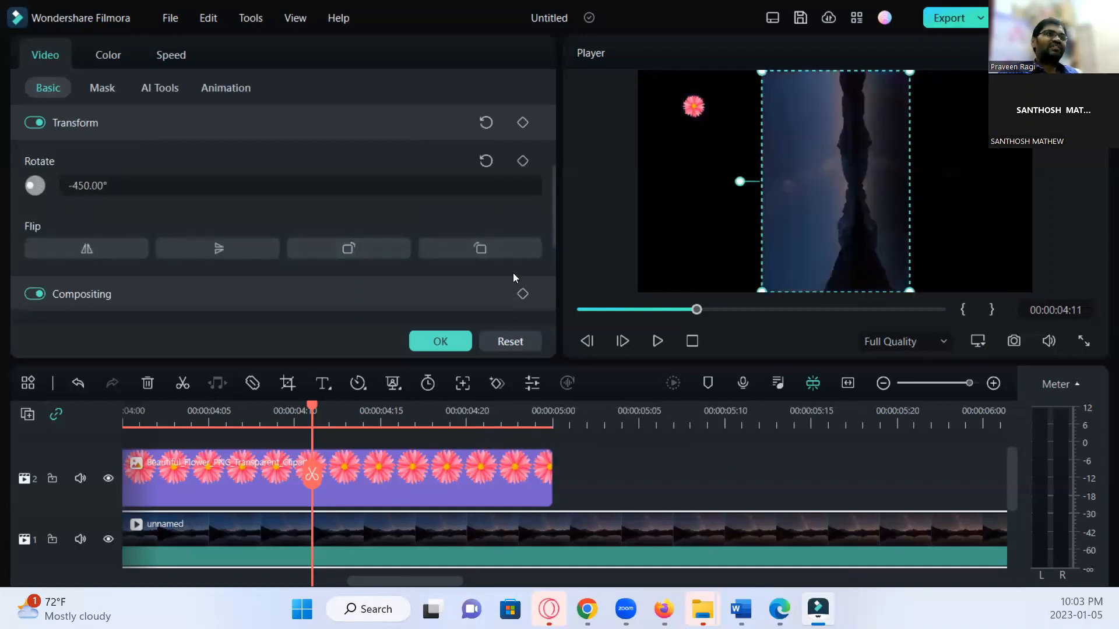
Turn the lake clip in 90° steps in both directions and leave it upright at -360°.
click(481, 249)
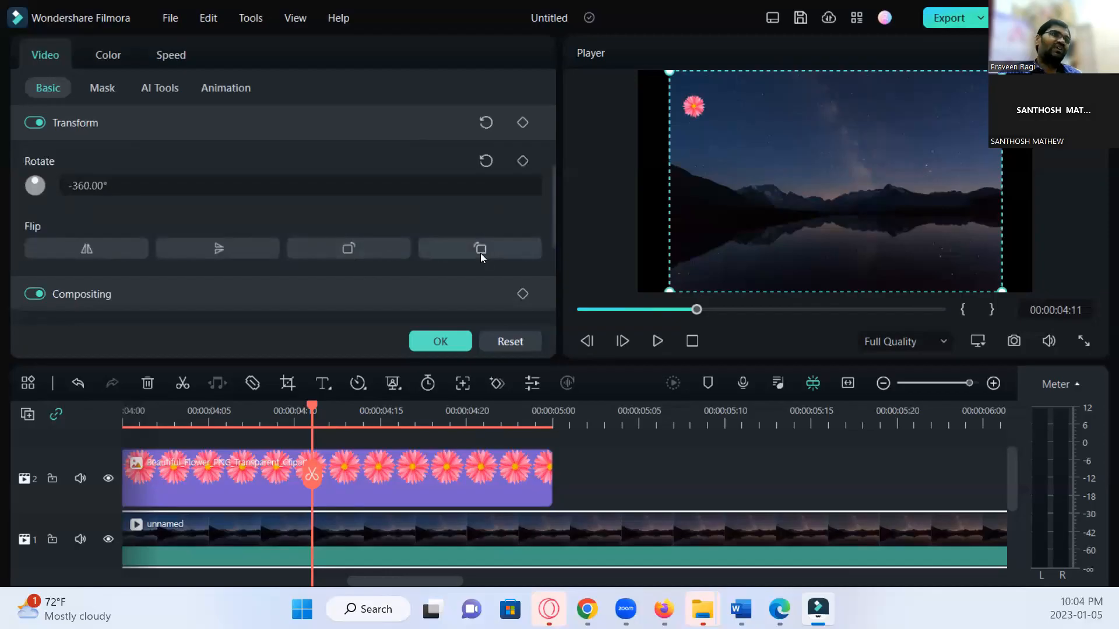
click(479, 251)
click(479, 254)
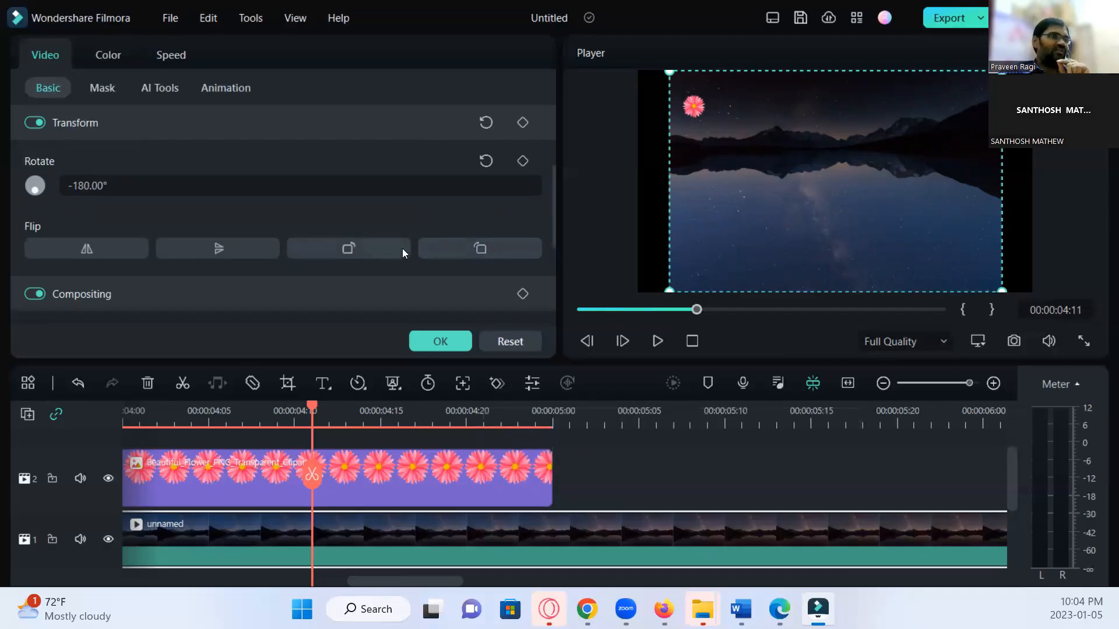
click(375, 248)
click(376, 248)
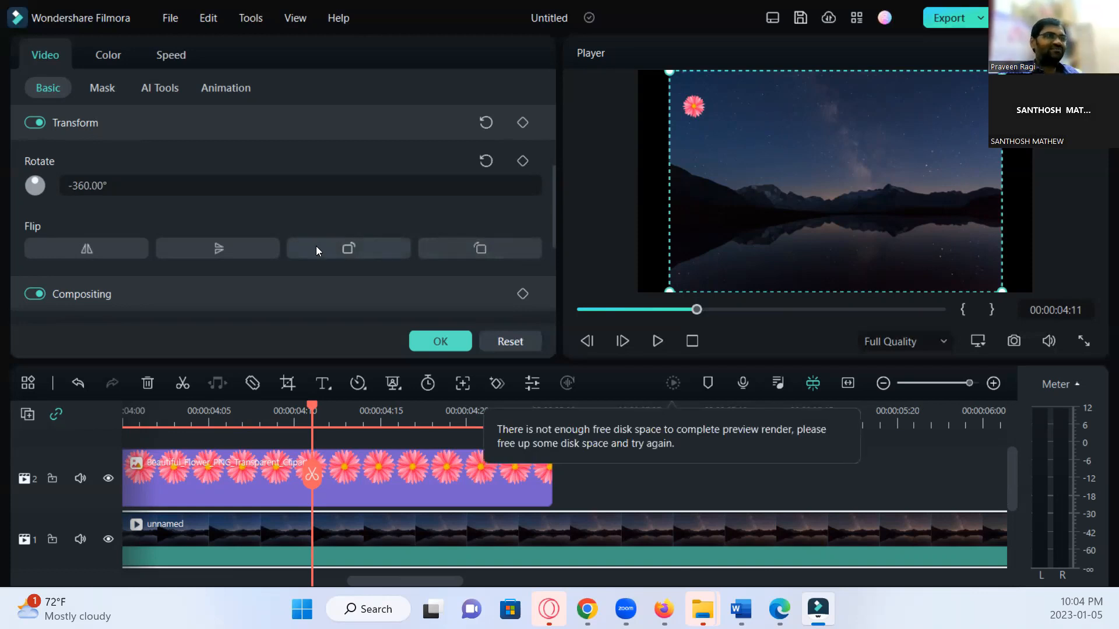
Select the flower at 00:00:04:11, enlarge it and move it to the sky area at the frame's upper centre.
scroll(388, 248, down, 1)
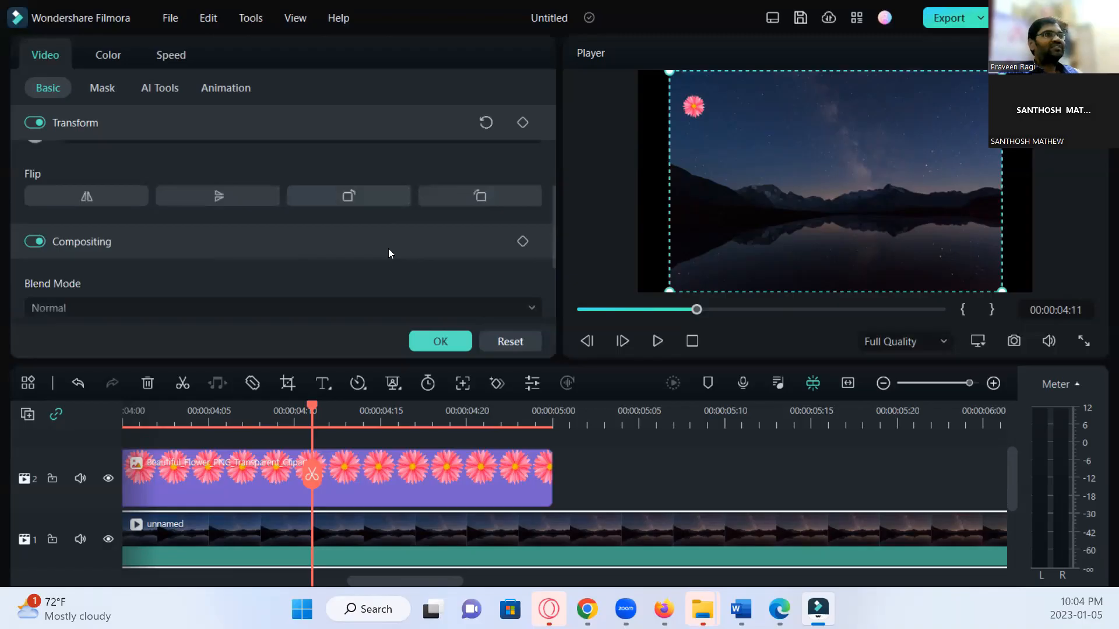
scroll(388, 248, down, 1)
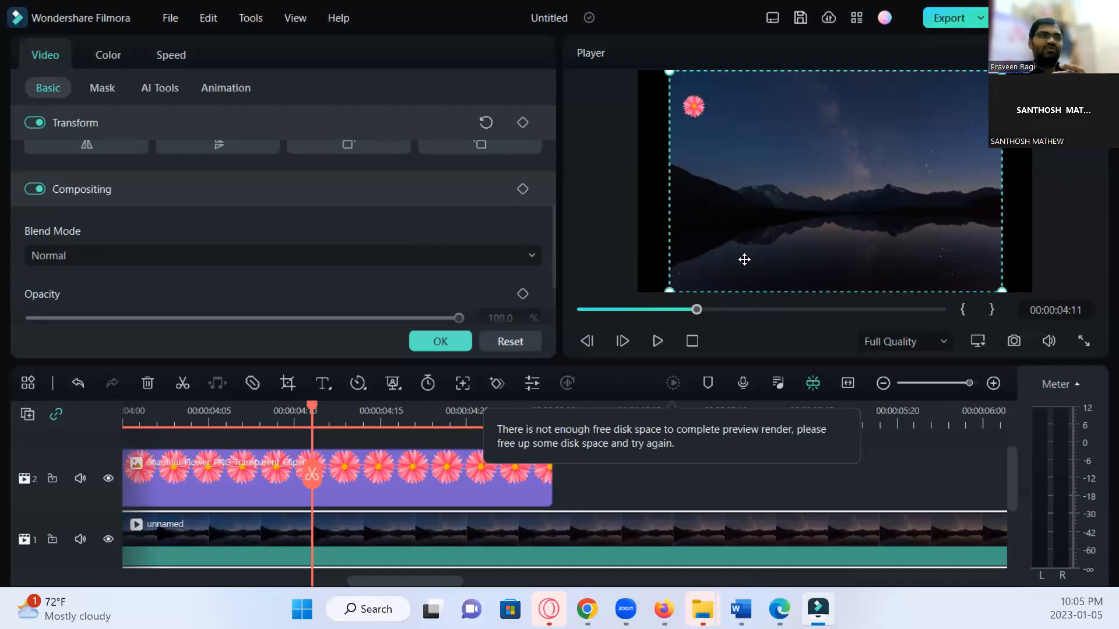
click(688, 108)
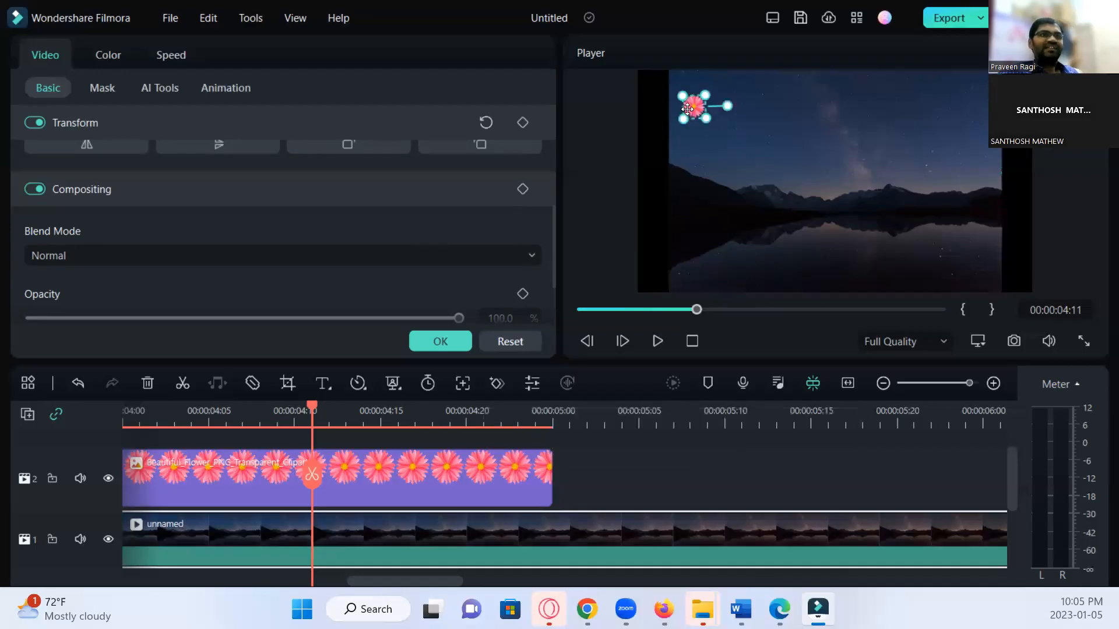
drag(704, 116, 814, 210)
drag(723, 149, 823, 137)
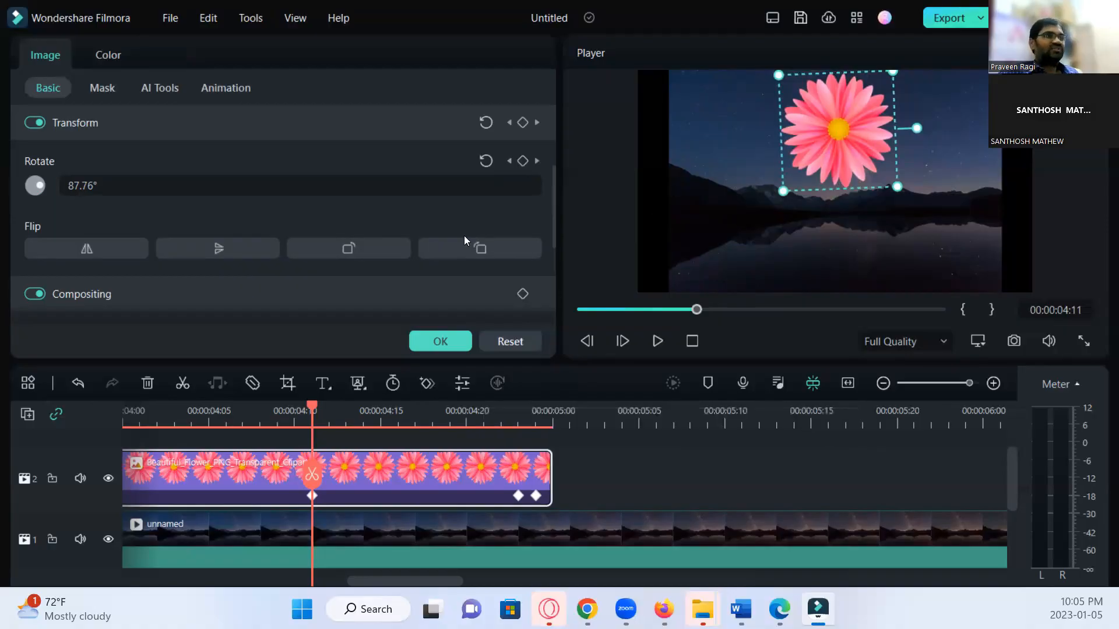
Try the Darken and Multiply blend modes on the flower.
scroll(463, 240, down, 2)
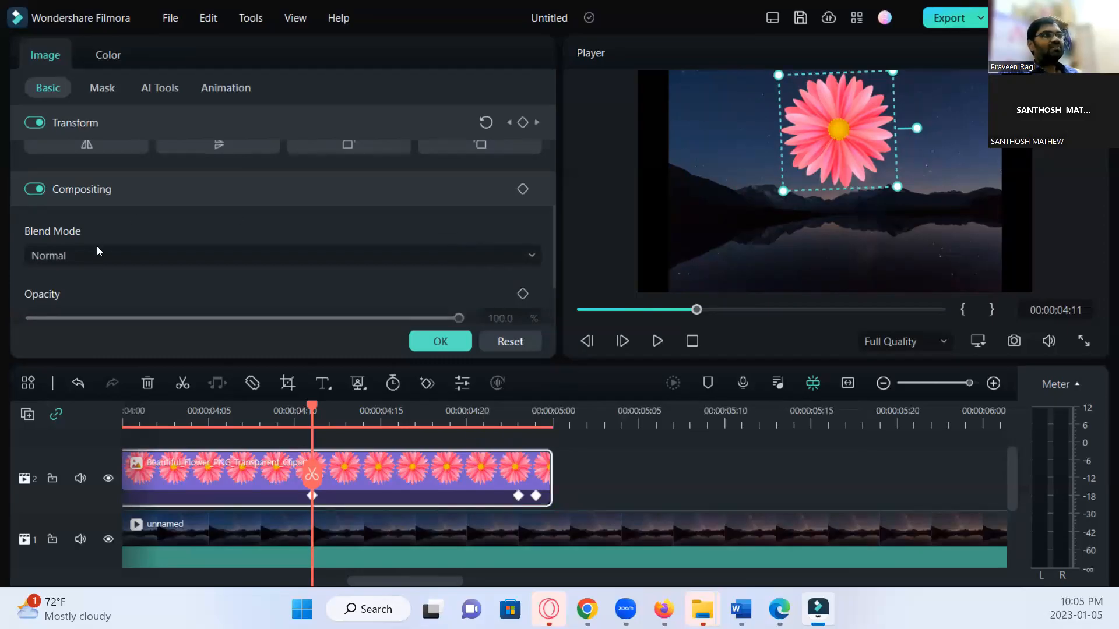
click(482, 257)
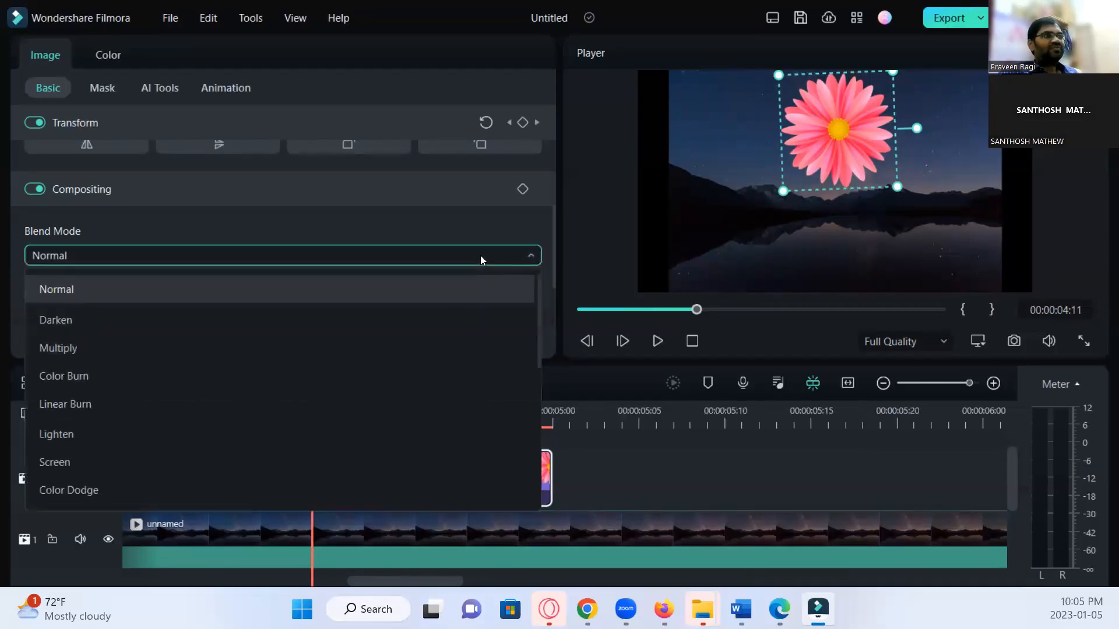
click(478, 255)
click(488, 255)
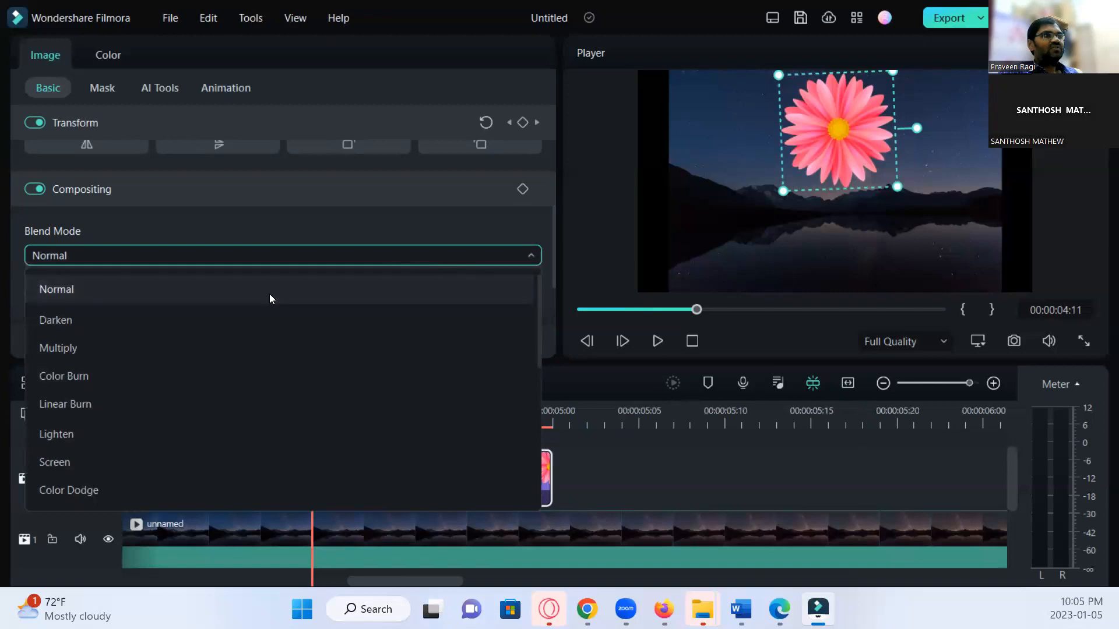
click(210, 319)
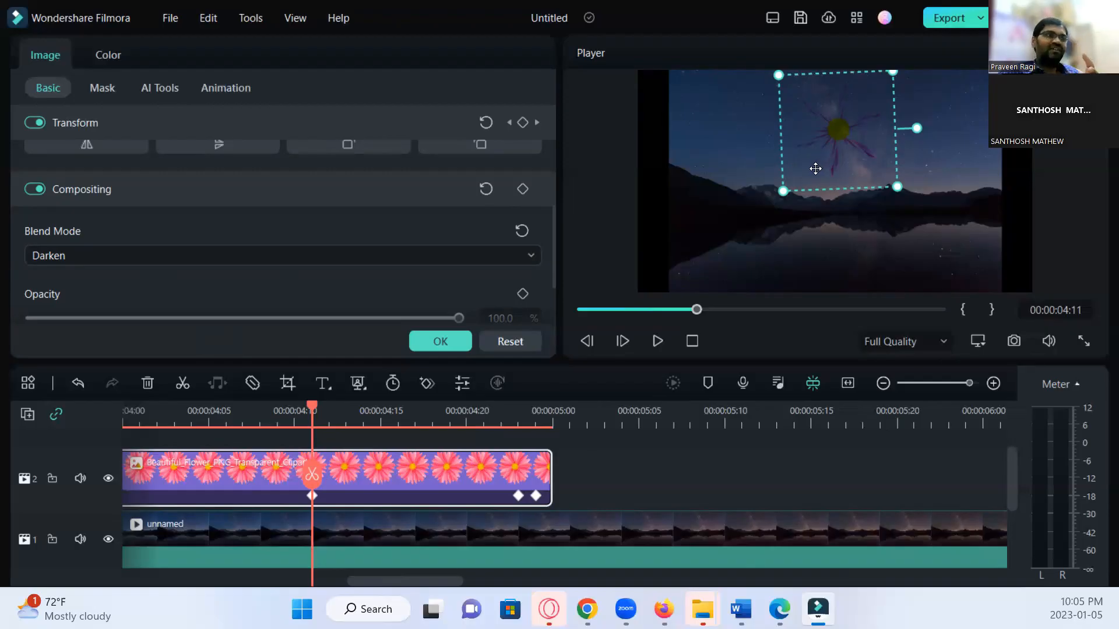
click(423, 255)
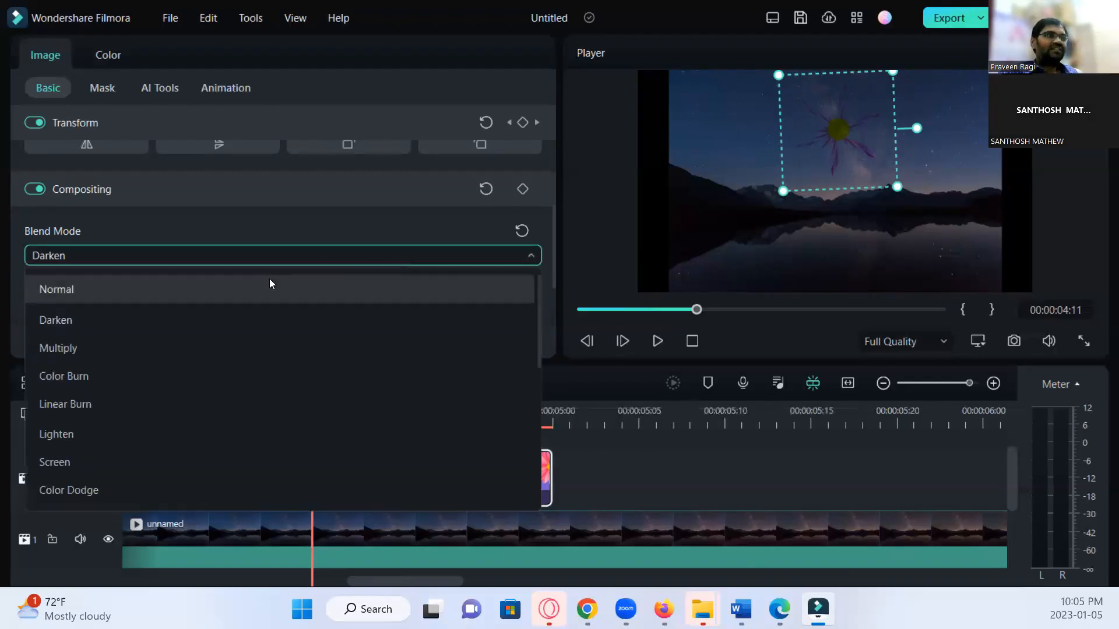
click(163, 344)
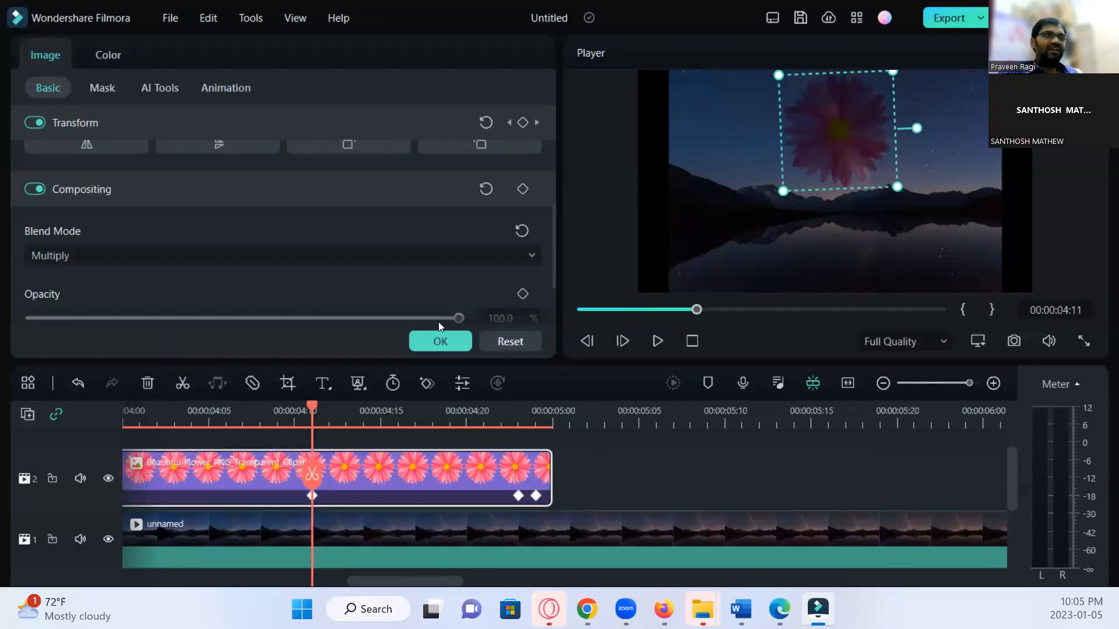
Try the Color Burn and Linear Burn blend modes on the flower.
click(321, 256)
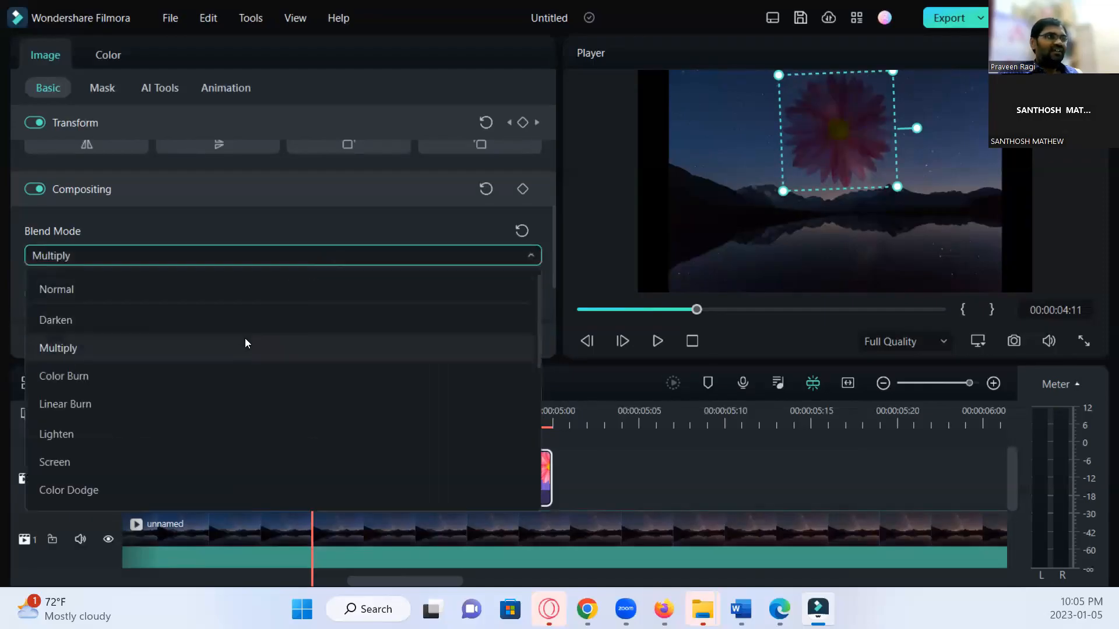
click(215, 370)
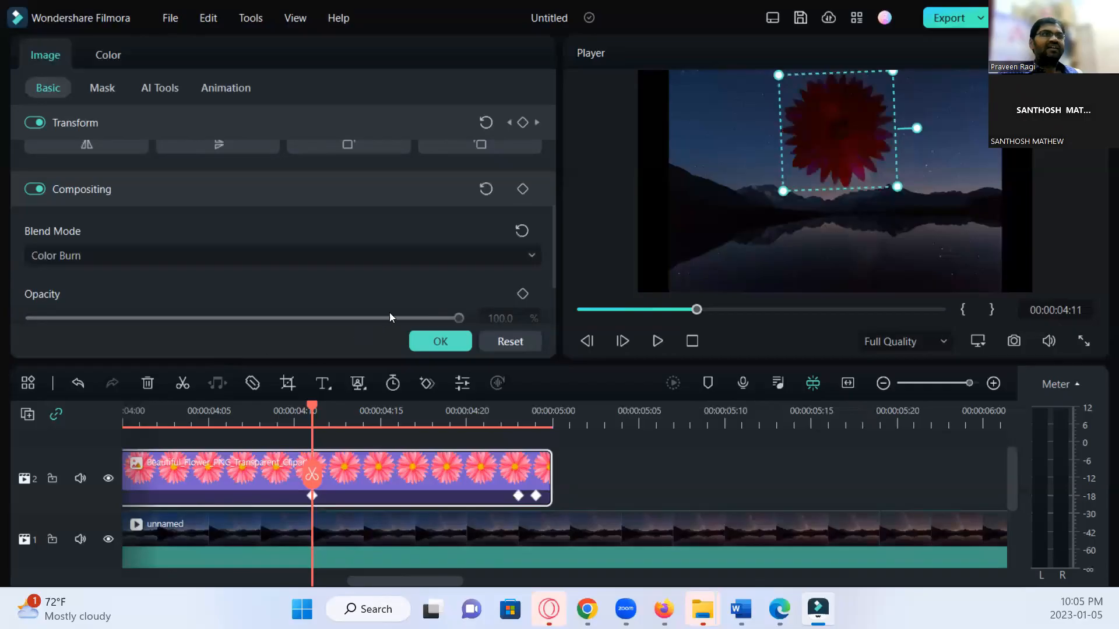
click(362, 256)
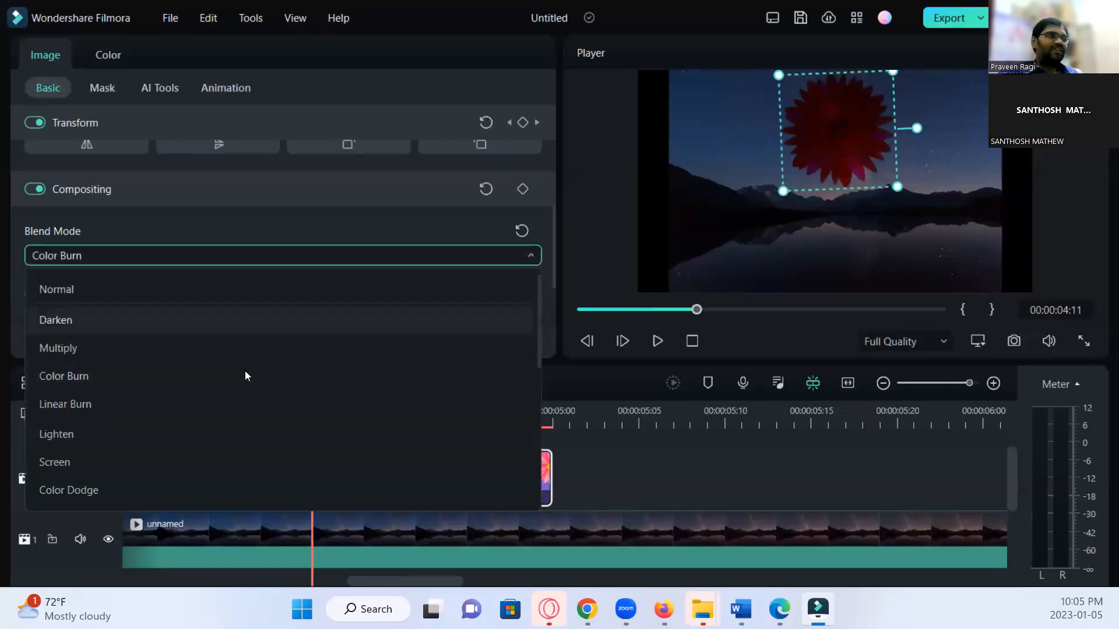
click(149, 380)
click(285, 257)
click(161, 403)
Try the Lighten and Screen blend modes on the flower.
click(345, 257)
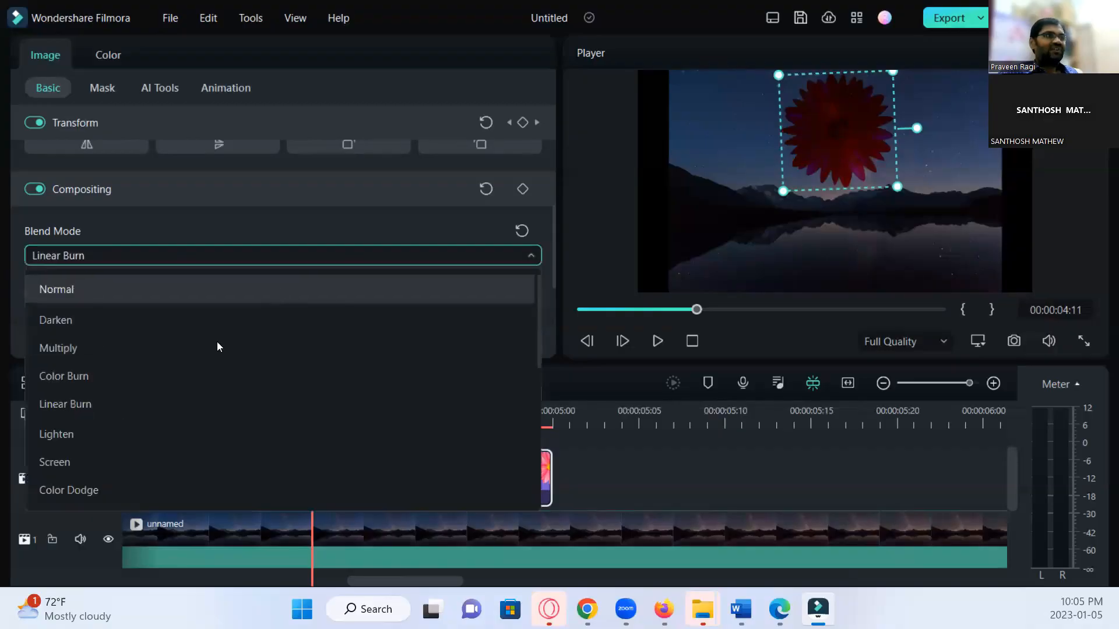
click(115, 433)
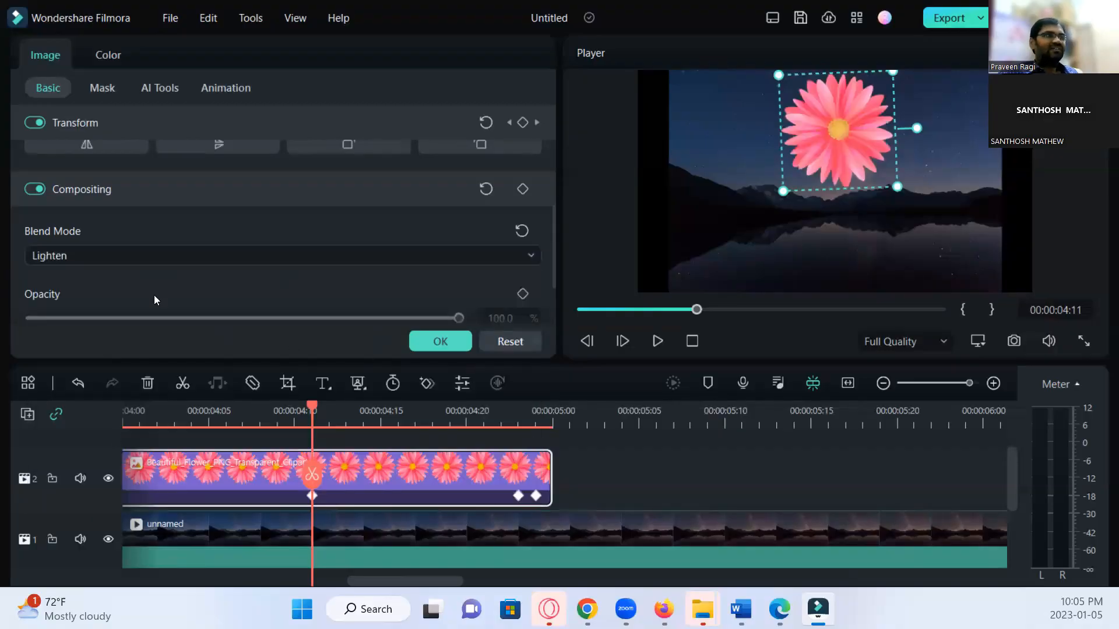
click(261, 255)
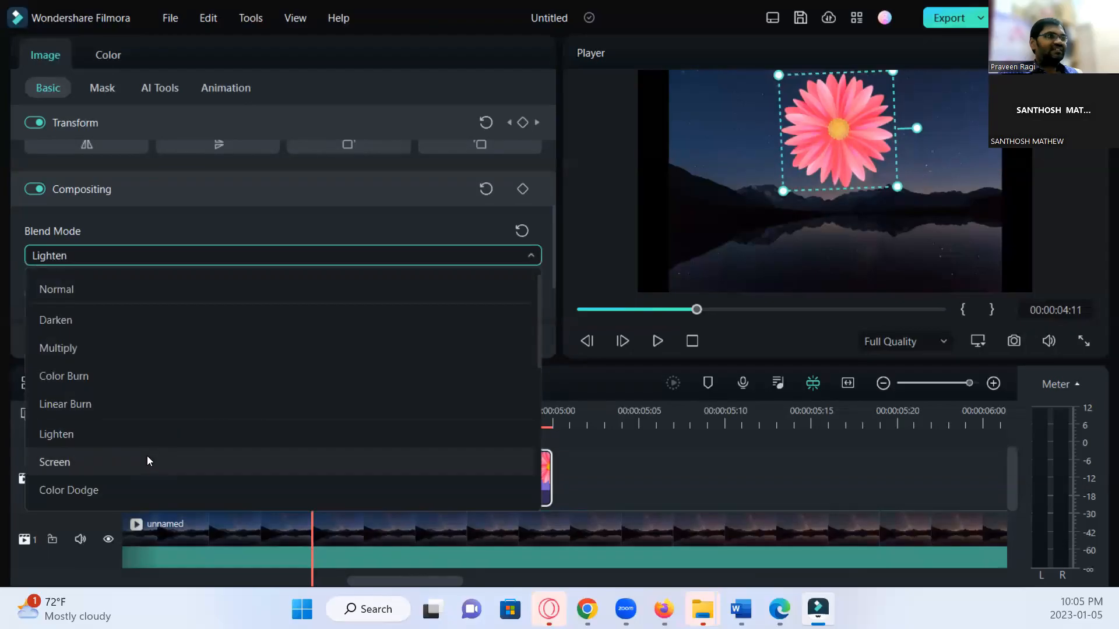
click(146, 457)
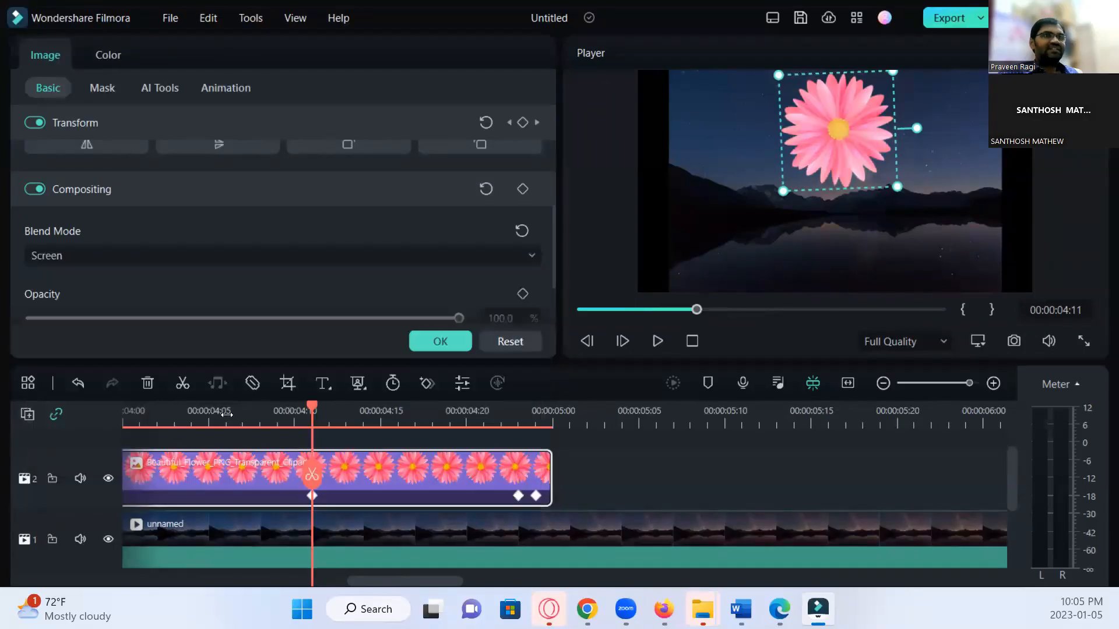
Try the Exclusion and Hard Light blend modes on the flower and reset its blend mode to Normal.
click(316, 257)
click(400, 256)
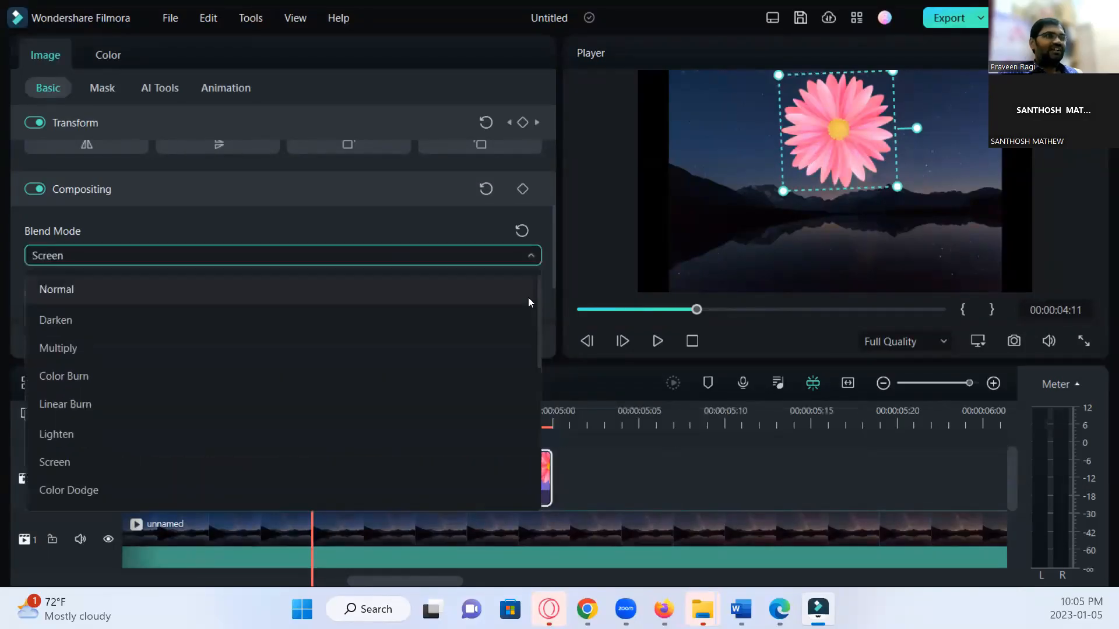
drag(535, 289, 527, 436)
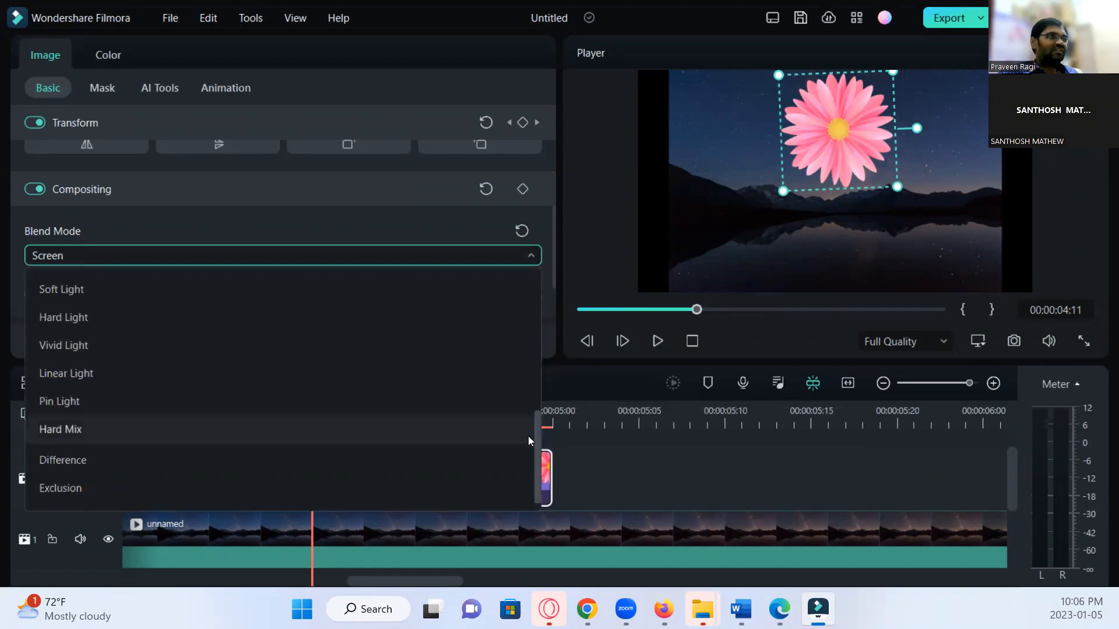
click(112, 492)
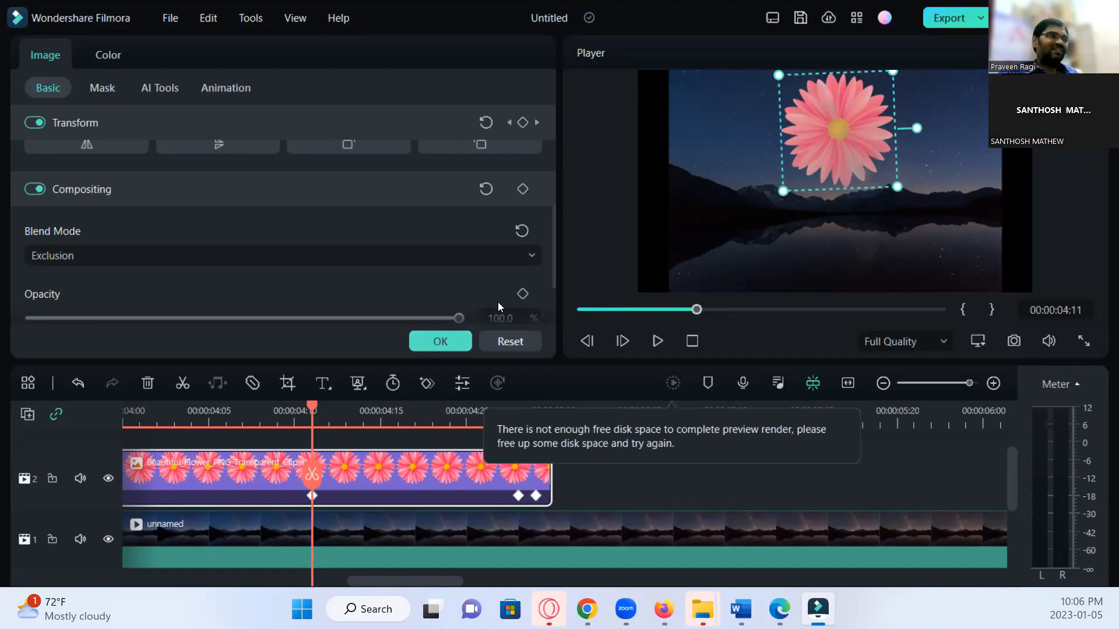
click(525, 254)
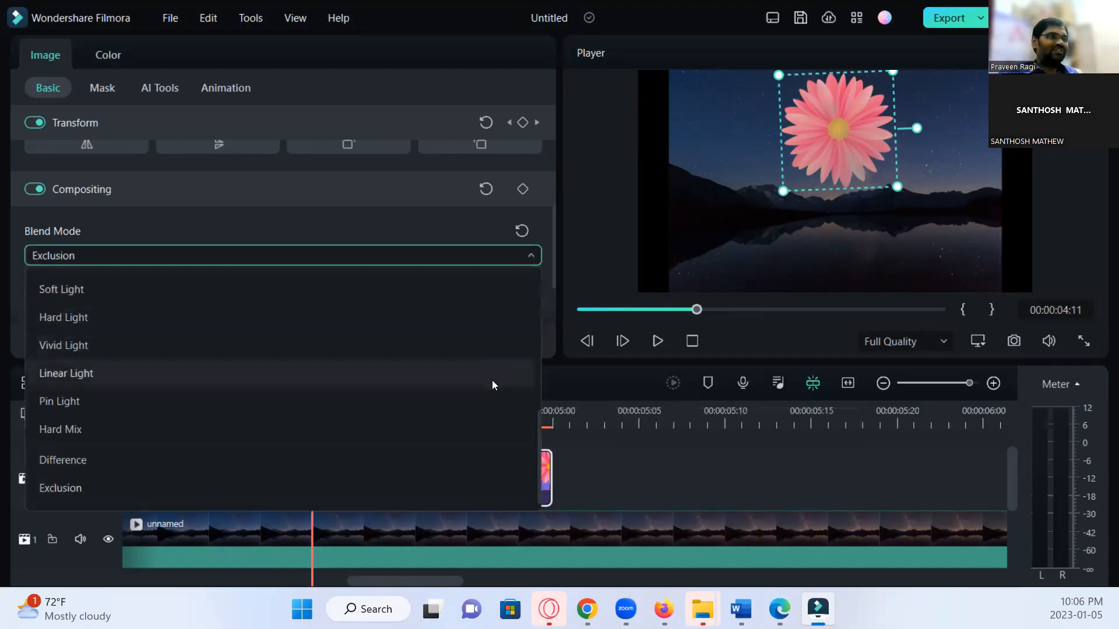
scroll(400, 335, up, 3)
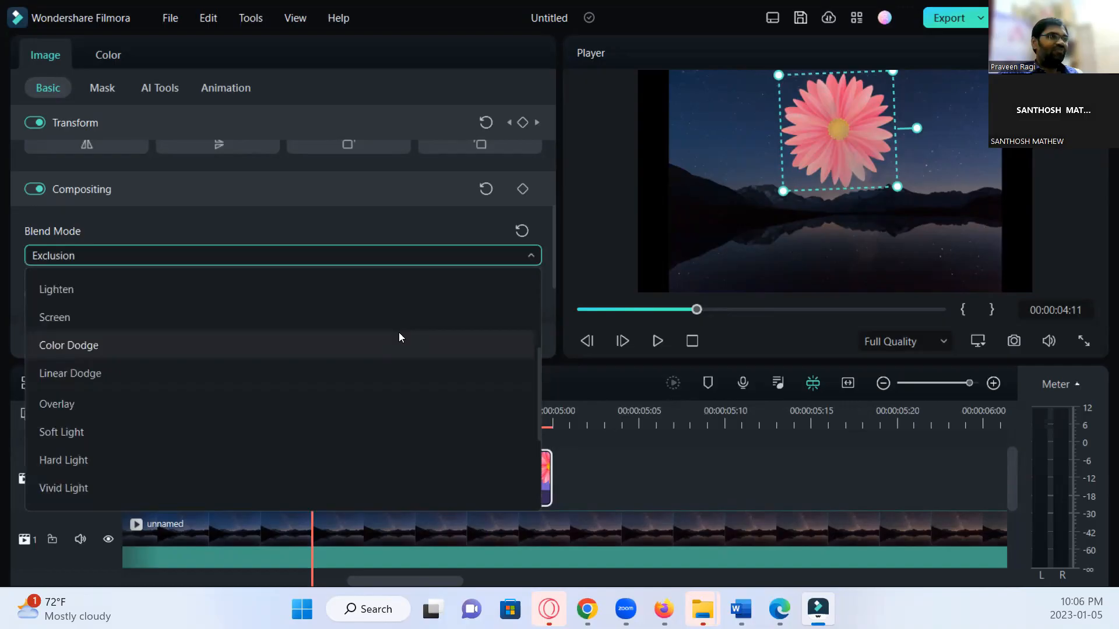
click(98, 458)
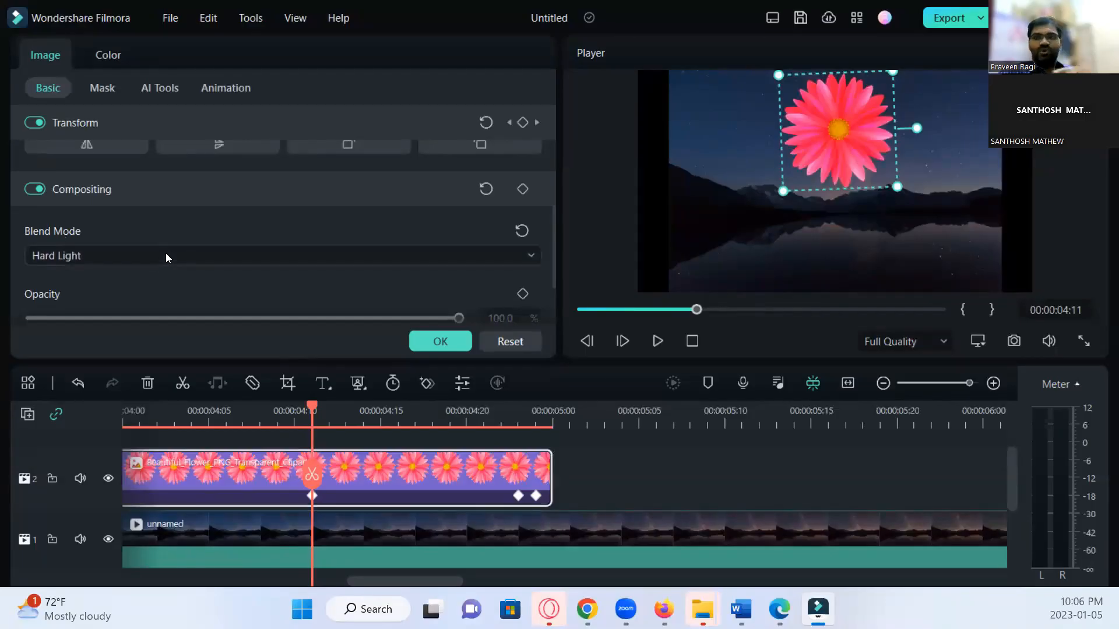
click(523, 232)
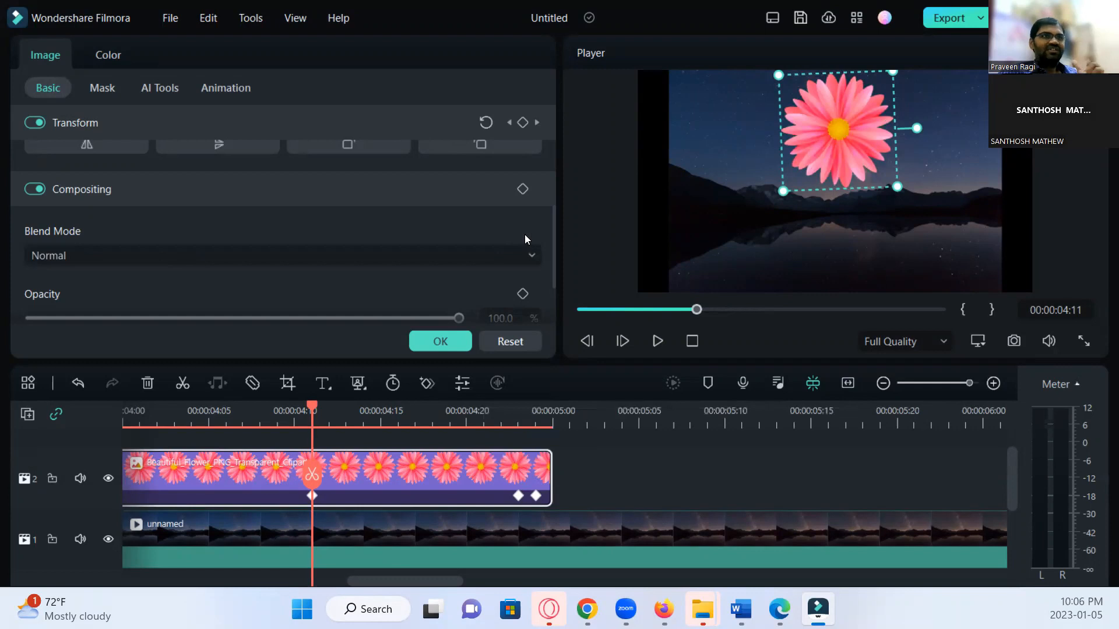
Set the flower's blend mode to Color Dodge.
click(487, 257)
scroll(193, 378, down, 2)
click(77, 435)
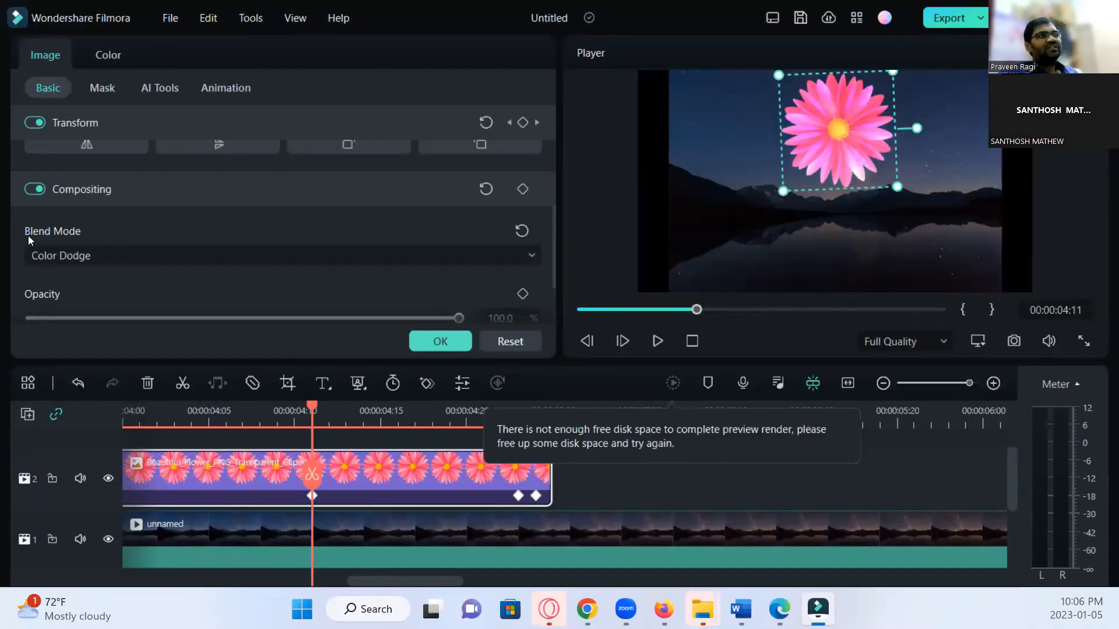
Fit the whole flower clip in the timeline view and return the playhead to 00:00:00:00.
drag(292, 408, 88, 419)
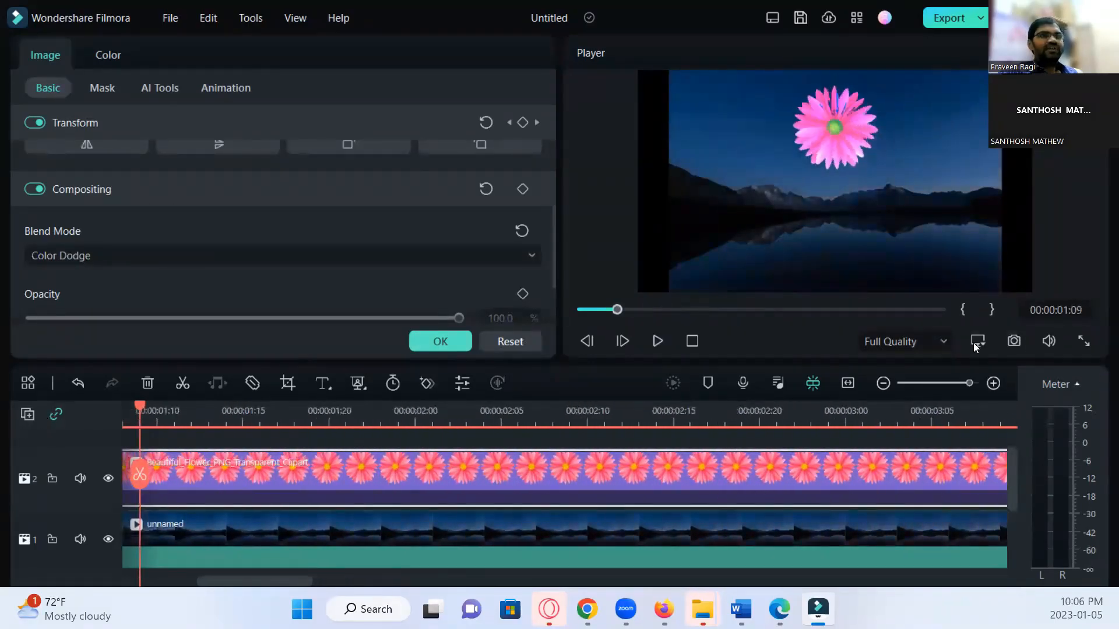
click(935, 383)
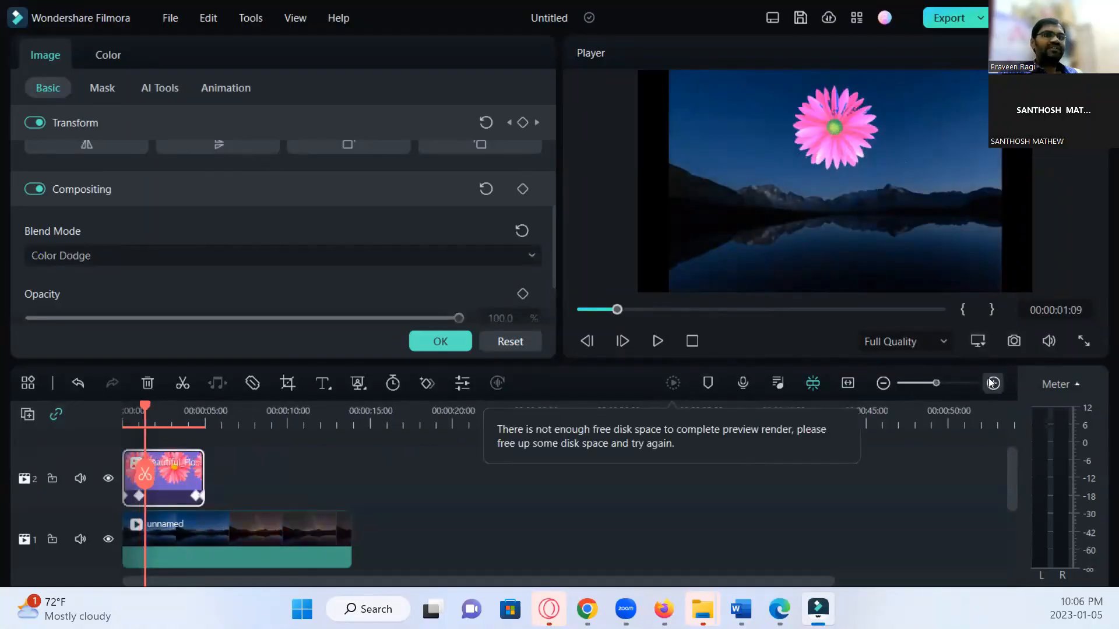
click(954, 384)
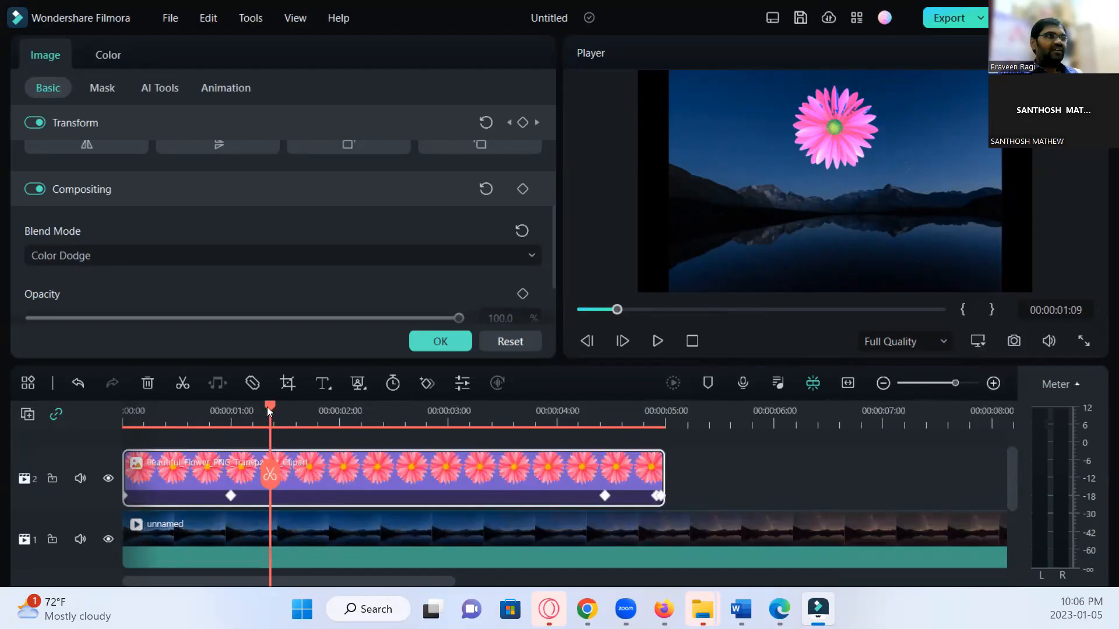
drag(260, 405, 56, 419)
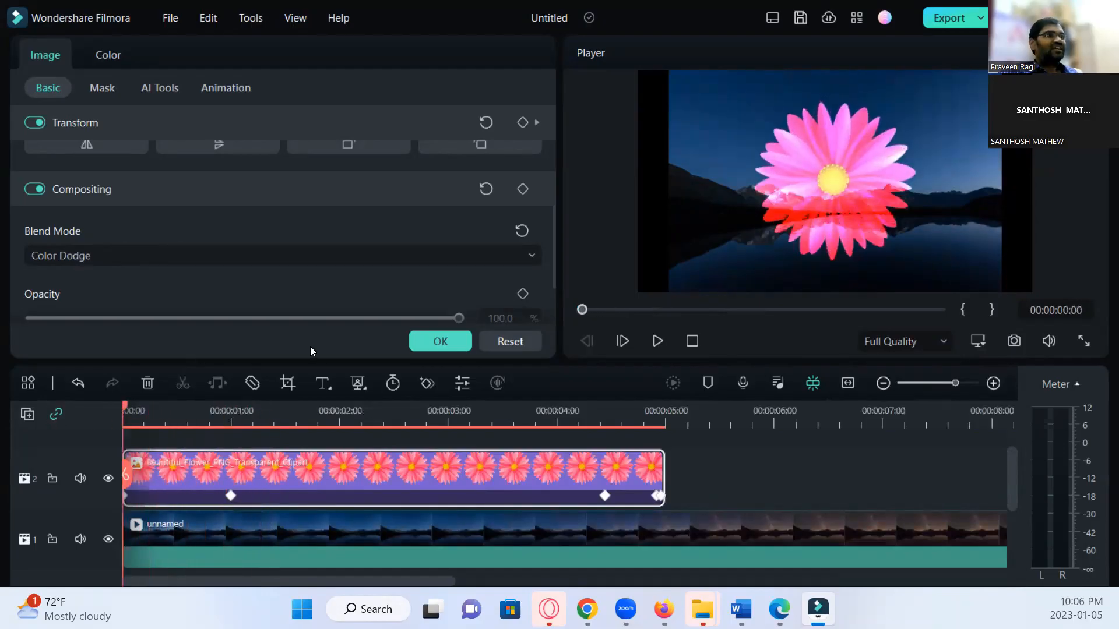